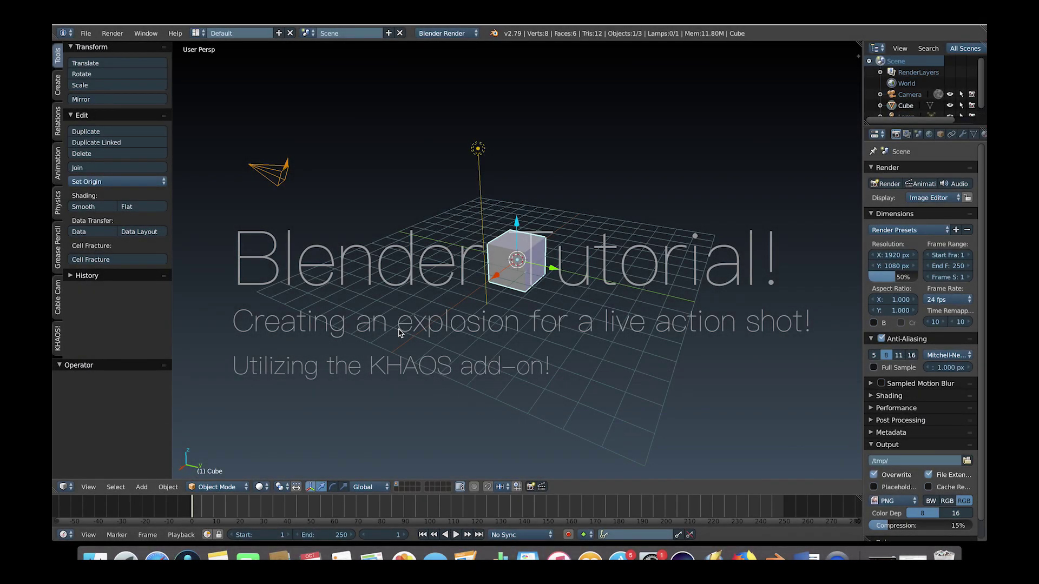
# Step: Select the default cube, camera and lamp and delete them all from the scene
pyautogui.hscroll(4, 399, 333)
pyautogui.hscroll(-6, 398, 333)
pyautogui.hscroll(5, 399, 333)
pyautogui.press('b')
pyautogui.moveTo(724, 101); pyautogui.dragTo(227, 389)
pyautogui.press('x')
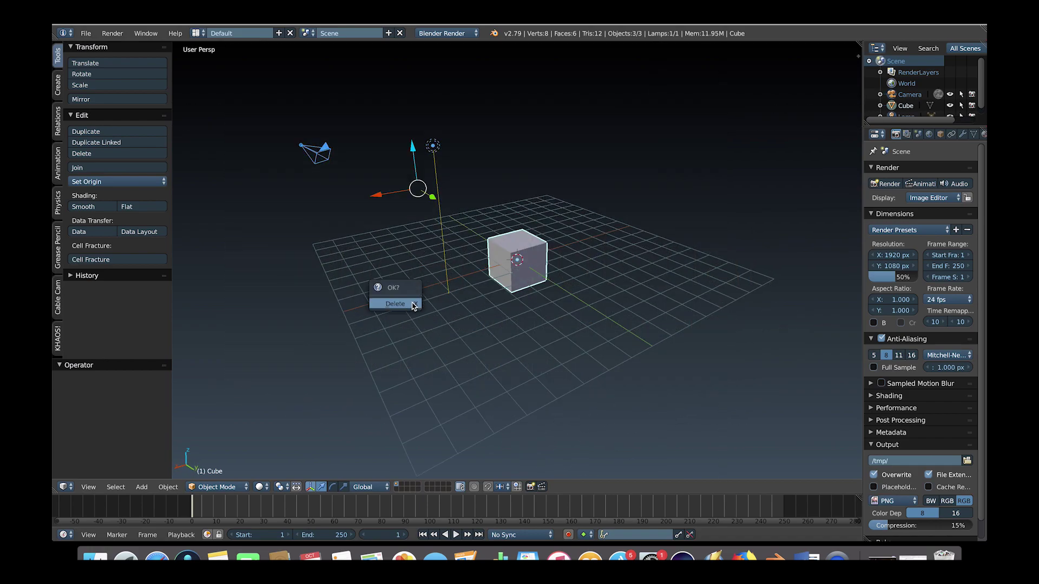
pyautogui.click(413, 306)
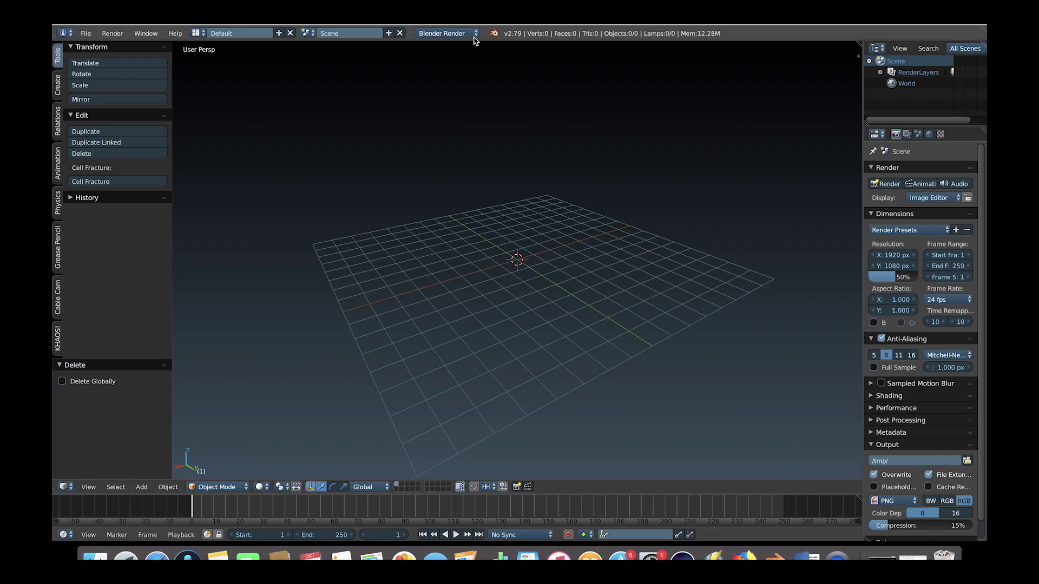
# Step: Switch the scene's render engine to Cycles Render
pyautogui.click(454, 34)
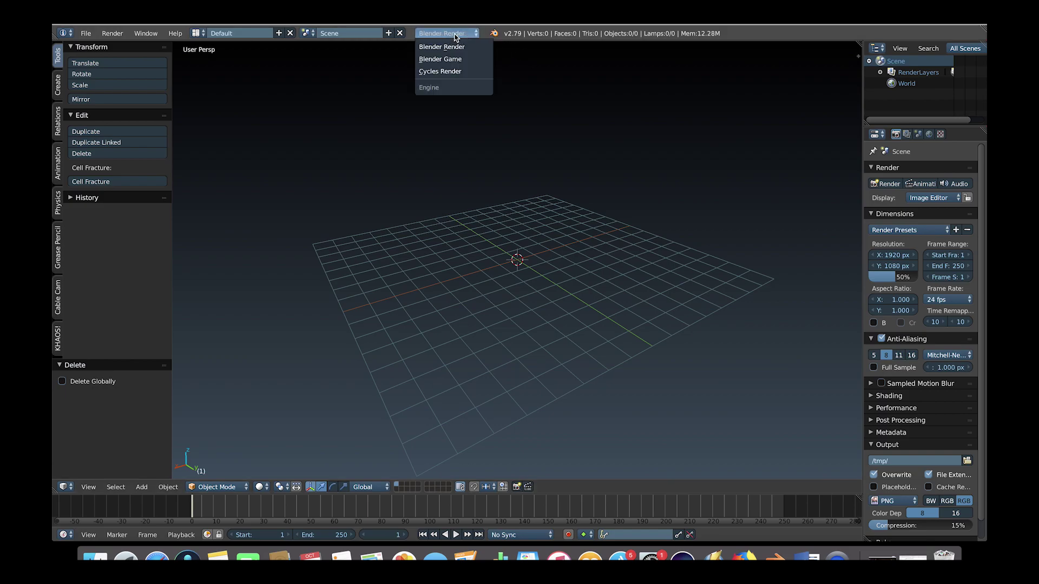
pyautogui.click(436, 71)
pyautogui.hscroll(5, 443, 279)
pyautogui.hscroll(-5, 443, 279)
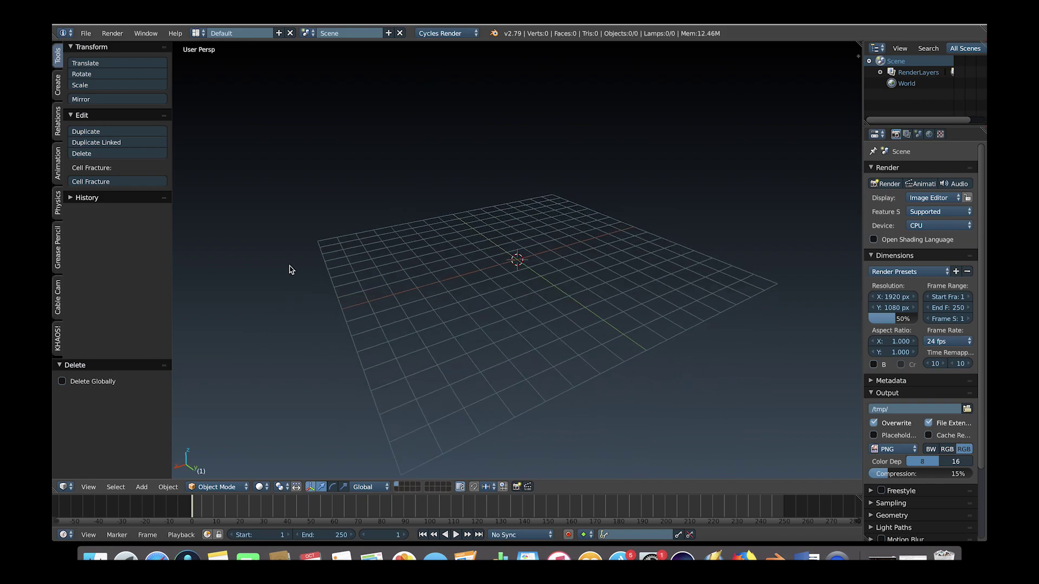
# Step: Change the 3D viewport to the Movie Clip Editor and load the footage file MVI_9710.MOV
pyautogui.click(64, 487)
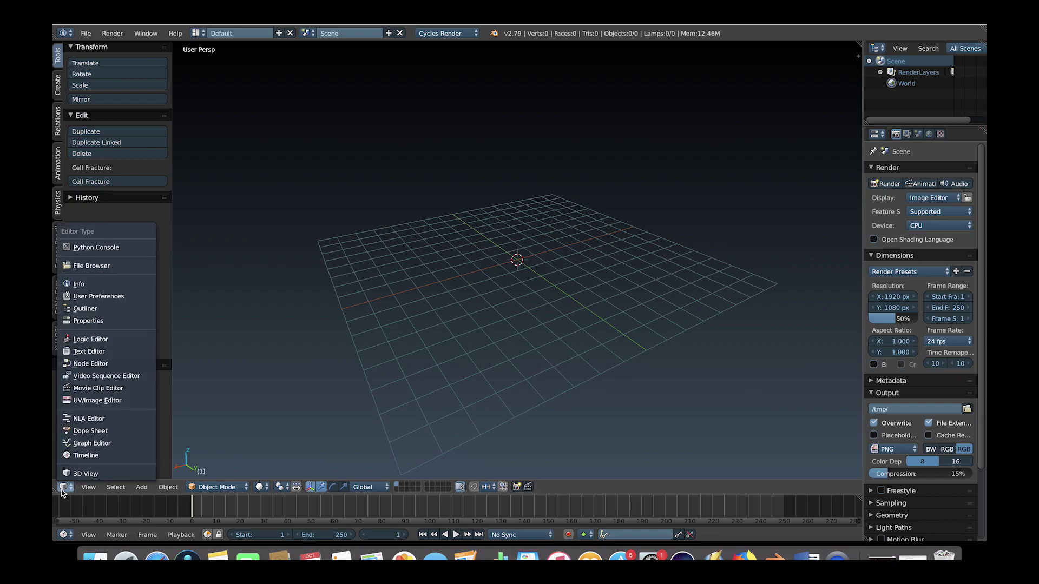
pyautogui.click(95, 389)
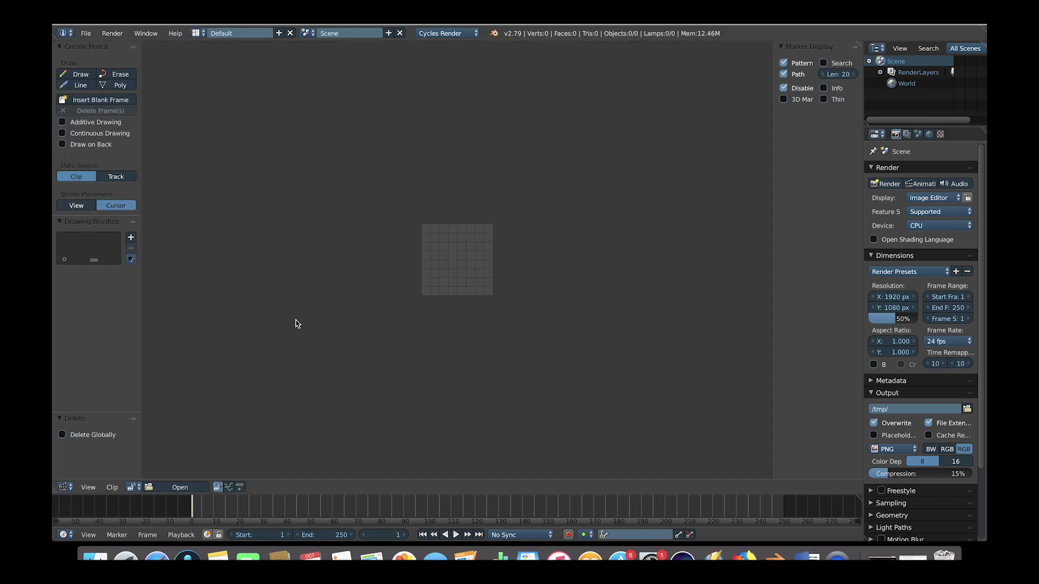
pyautogui.click(177, 487)
pyautogui.click(214, 112)
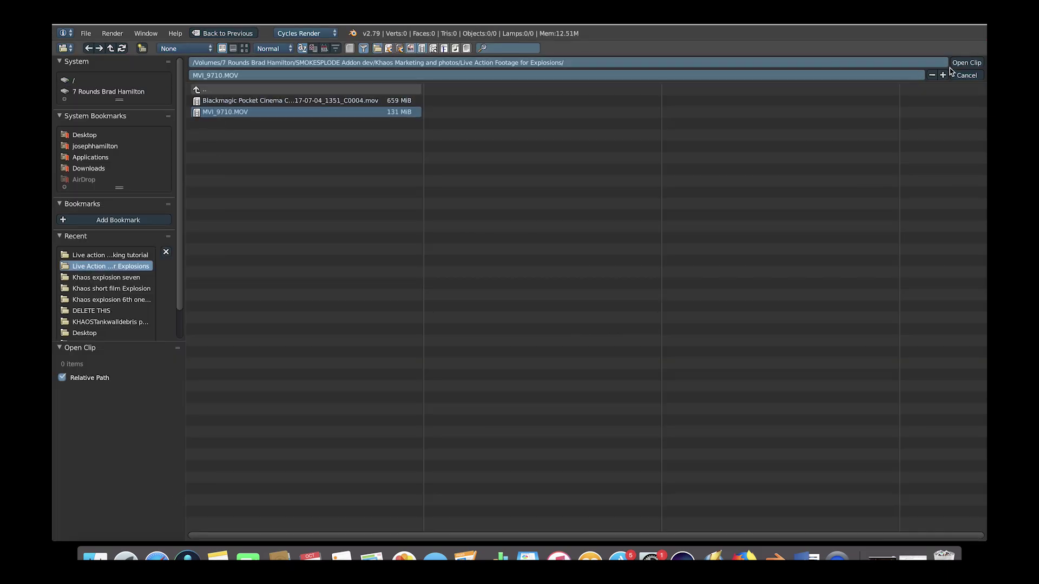
pyautogui.press('Return')
# Step: Play the clip through to find its last frame and set the scene's end frame to 290
pyautogui.moveTo(197, 509); pyautogui.dragTo(829, 500)
pyautogui.hotkey('alt', 'a')
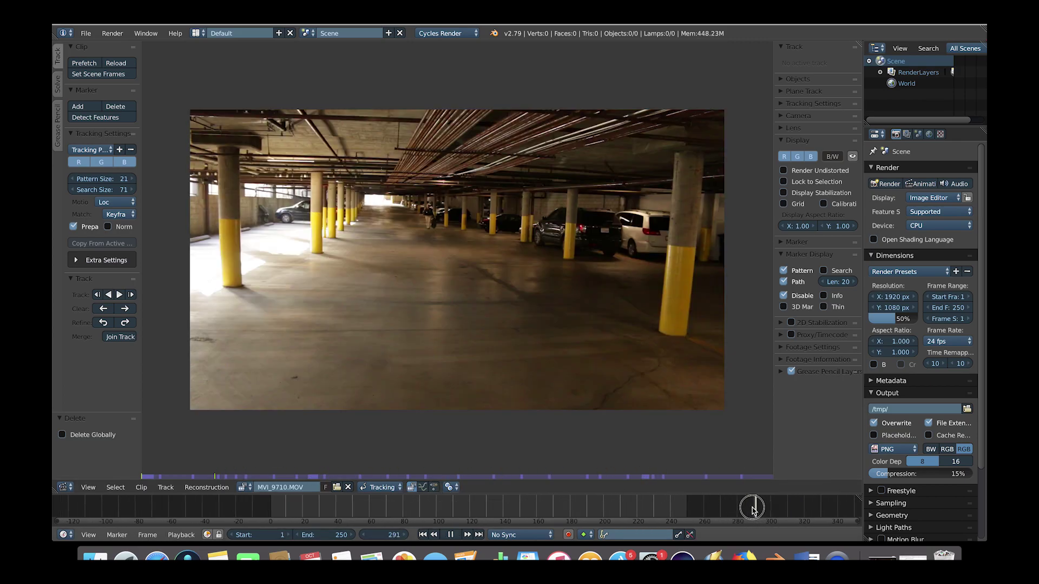
pyautogui.hotkey('alt', 'a')
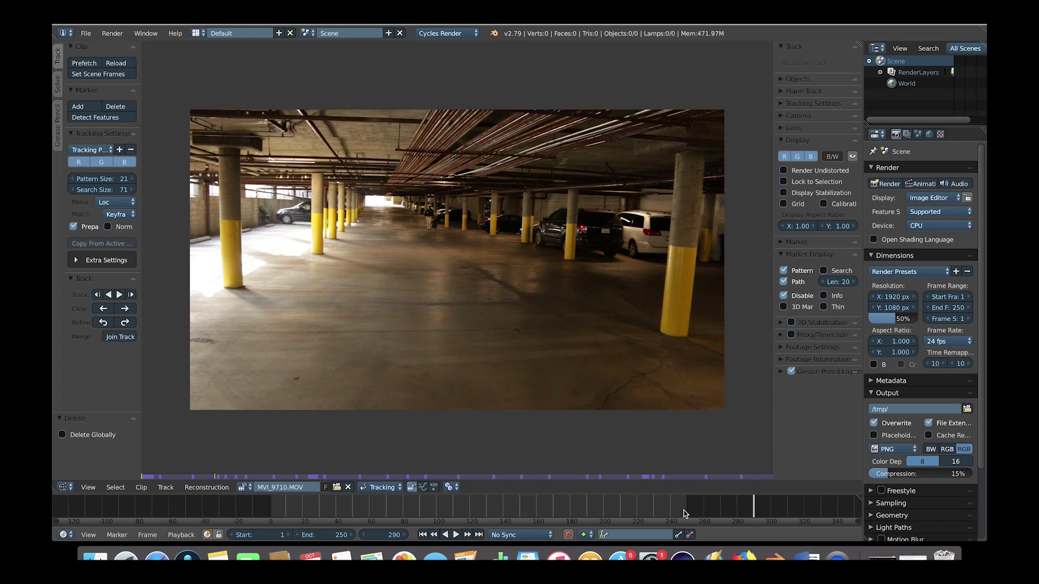
pyautogui.click(326, 535)
pyautogui.write('290')
pyautogui.press('Return')
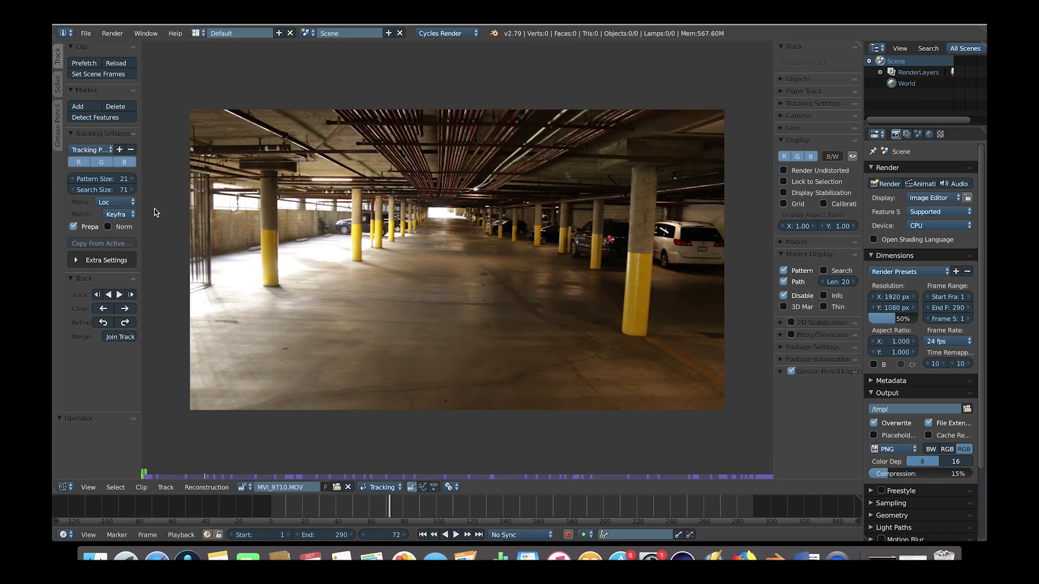
# Step: Set the tracking pattern size to 87 and the search size to 133, with marker search areas shown
pyautogui.keyDown('ctrl'); pyautogui.scroll(6, 111, 184); pyautogui.keyUp('ctrl')
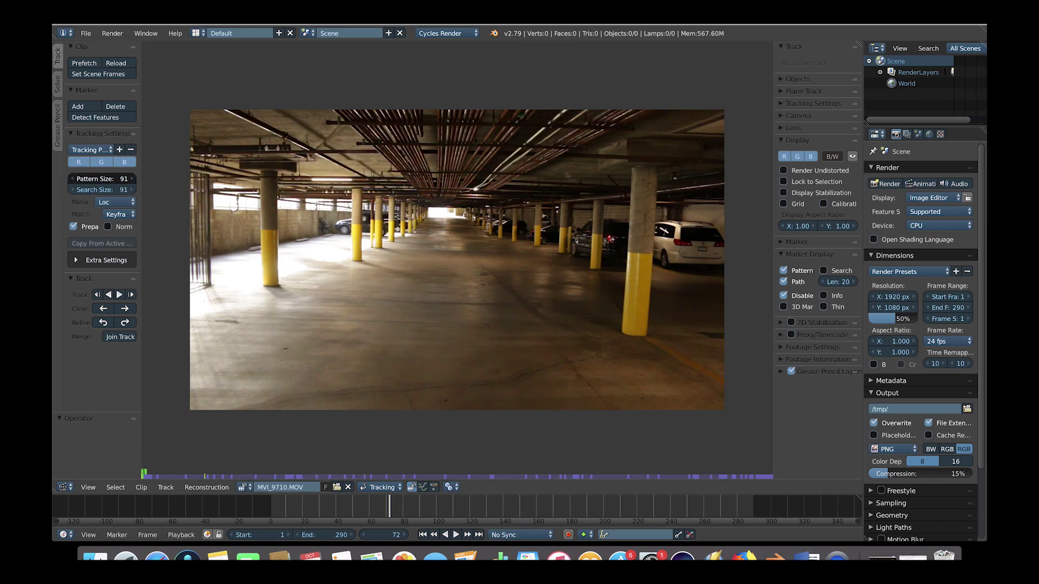
pyautogui.moveTo(101, 180); pyautogui.dragTo(90, 181)
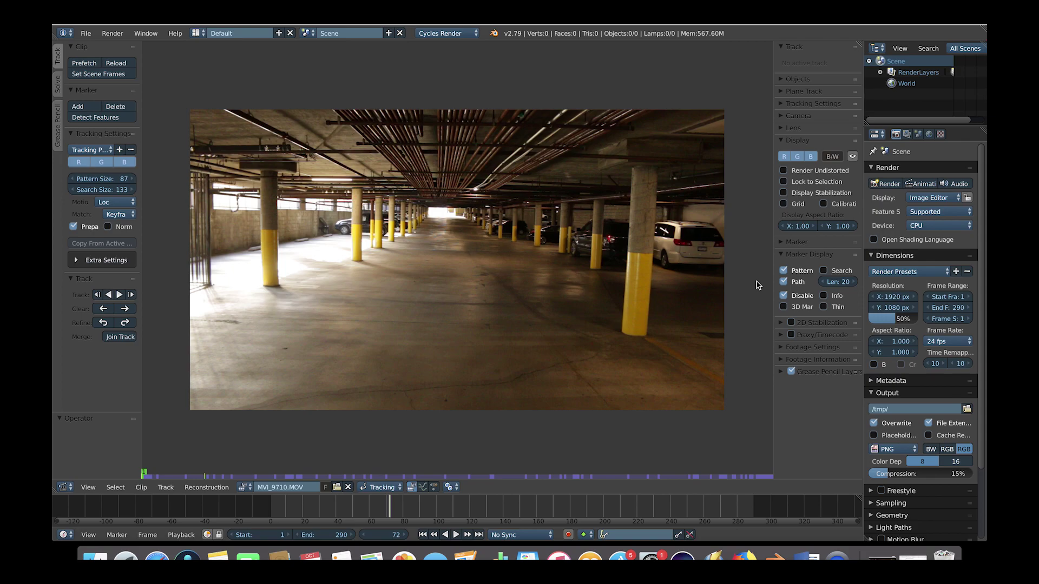
pyautogui.click(824, 272)
pyautogui.keyDown('ctrl'); pyautogui.click(278, 292); pyautogui.keyUp('ctrl')
pyautogui.moveTo(278, 288); pyautogui.dragTo(278, 286)
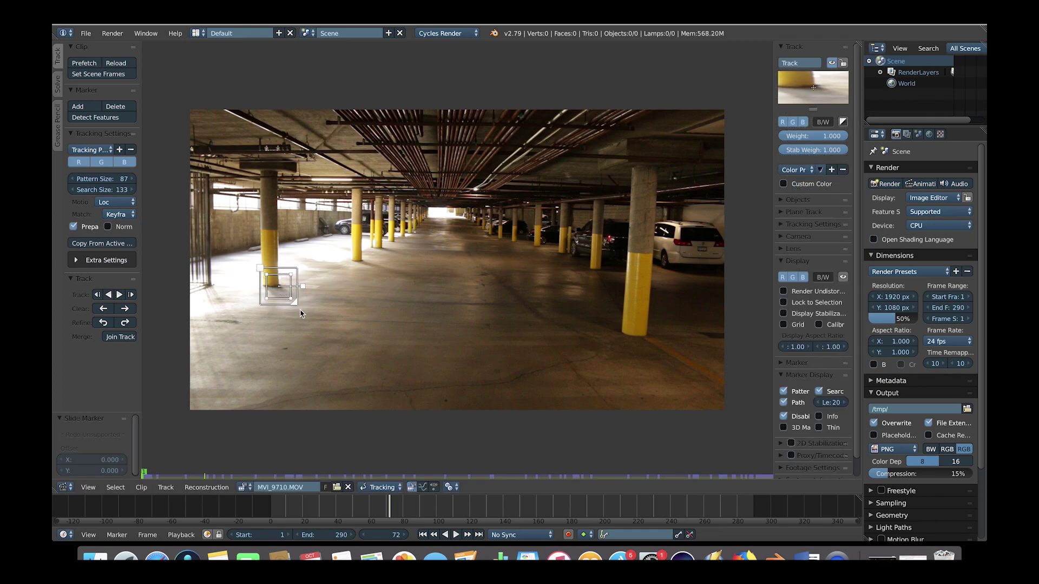
pyautogui.hotkey('ctrl', 'z')
# Step: Set the pattern size to 55 and add tracking markers at the bases of the three nearest pillars along the footage's left side
pyautogui.moveTo(116, 182)
pyautogui.mouseDown()
pyautogui.moveTo(77, 182)
pyautogui.moveTo(142, 181)
pyautogui.mouseUp()
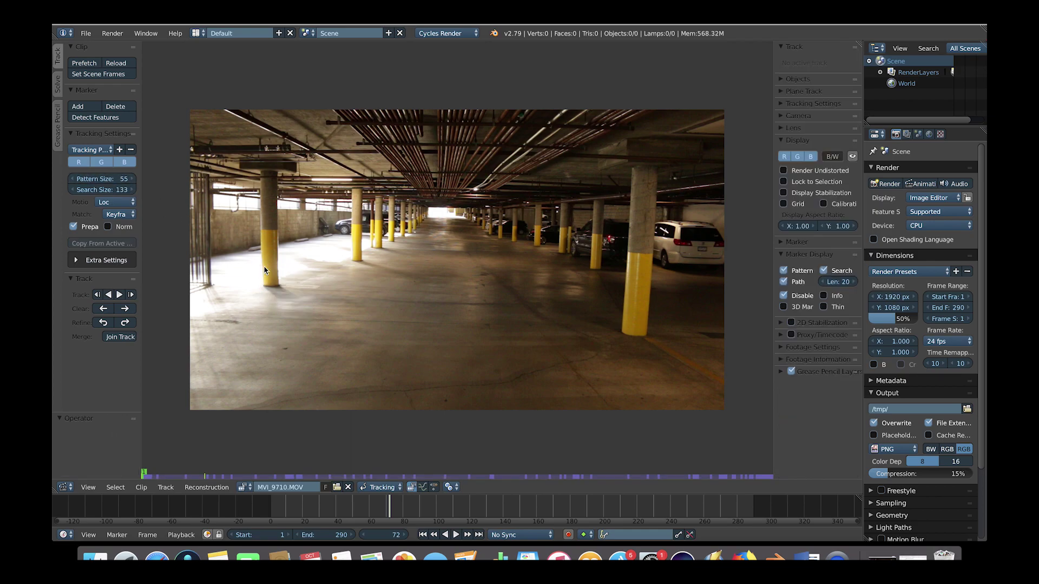
pyautogui.keyDown('ctrl'); pyautogui.click(280, 289); pyautogui.keyUp('ctrl')
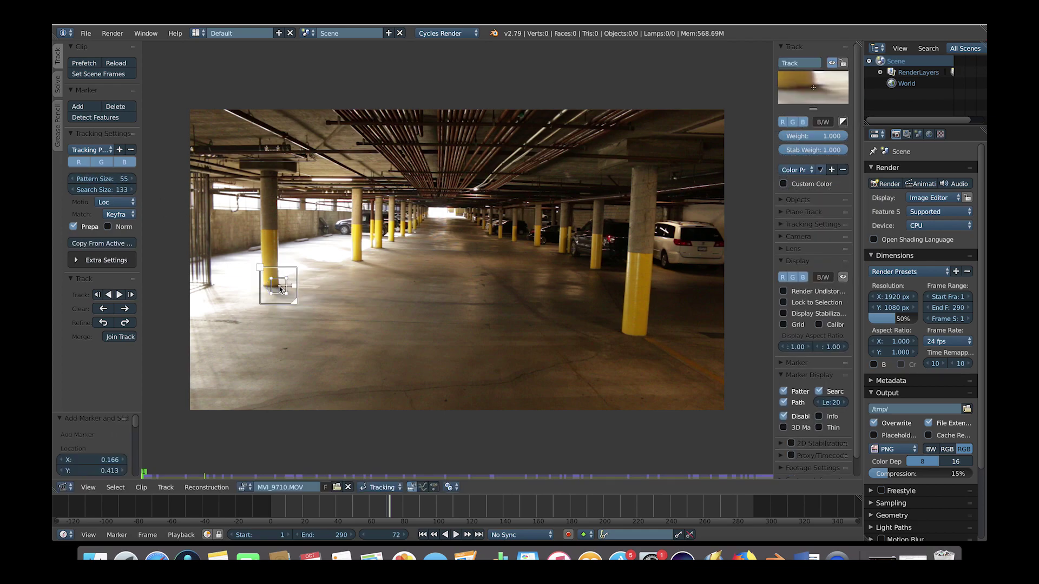
pyautogui.keyDown('ctrl'); pyautogui.click(361, 263); pyautogui.keyUp('ctrl')
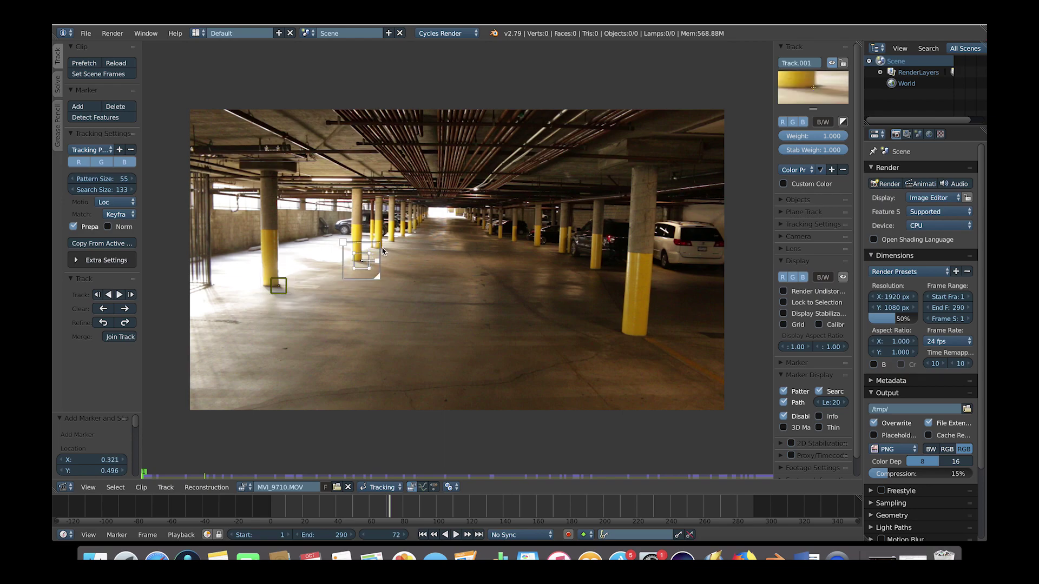
pyautogui.keyDown('ctrl'); pyautogui.click(382, 247); pyautogui.keyUp('ctrl')
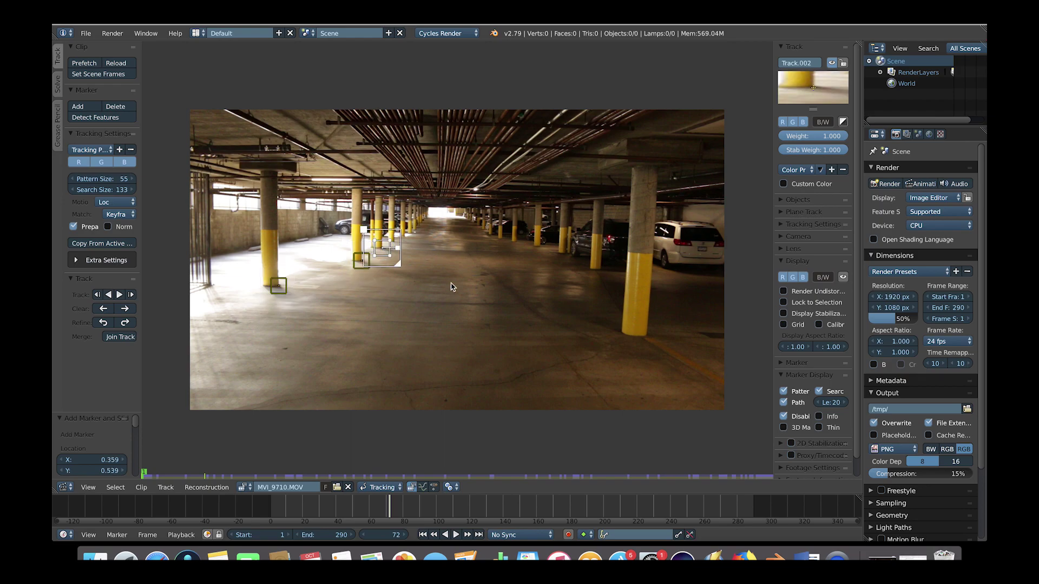
# Step: Add five tracking markers at the bases of the pillars along the right side of the garage, from nearest to farthest
pyautogui.keyDown('ctrl'); pyautogui.click(623, 337); pyautogui.keyUp('ctrl')
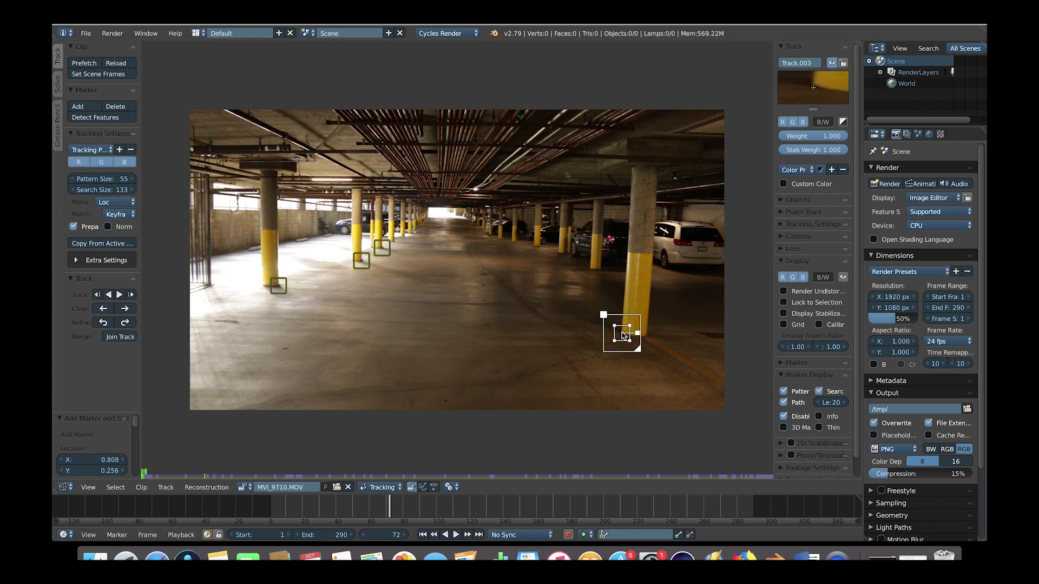
pyautogui.keyDown('ctrl'); pyautogui.click(591, 272); pyautogui.keyUp('ctrl')
pyautogui.keyDown('ctrl'); pyautogui.click(559, 253); pyautogui.keyUp('ctrl')
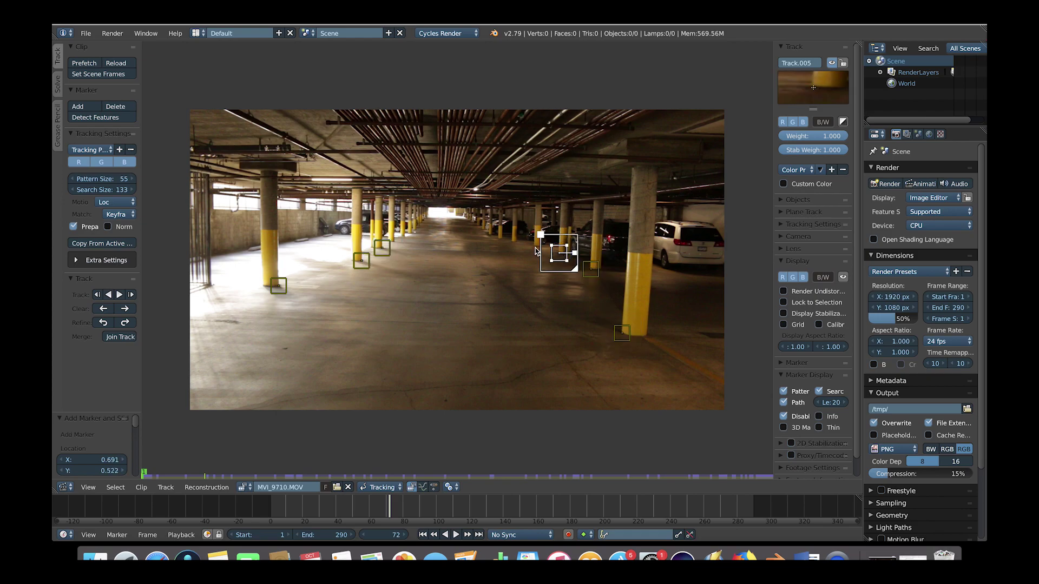
pyautogui.keyDown('ctrl'); pyautogui.click(534, 246); pyautogui.keyUp('ctrl')
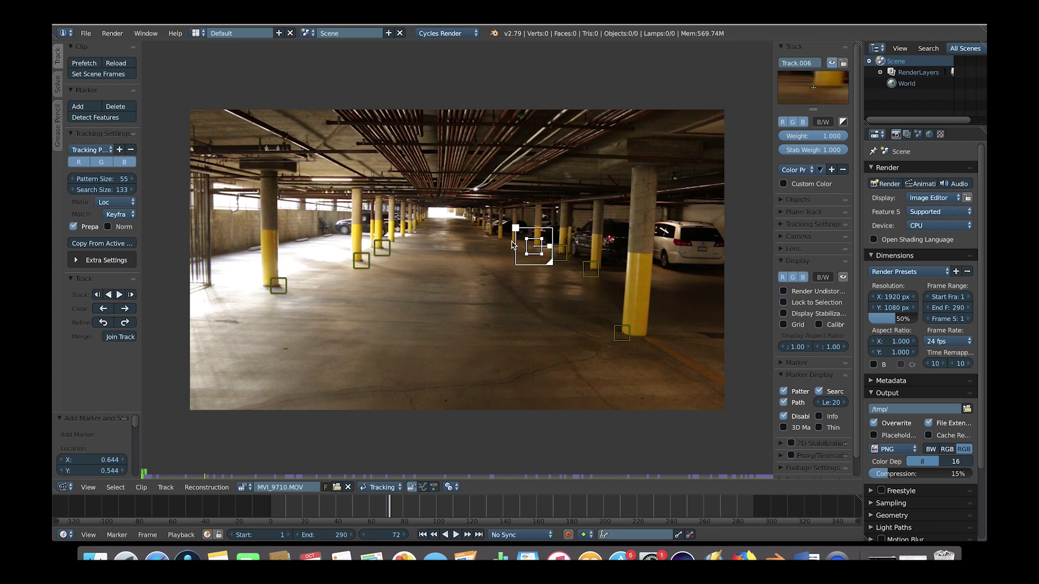
pyautogui.keyDown('ctrl'); pyautogui.click(512, 242); pyautogui.keyUp('ctrl')
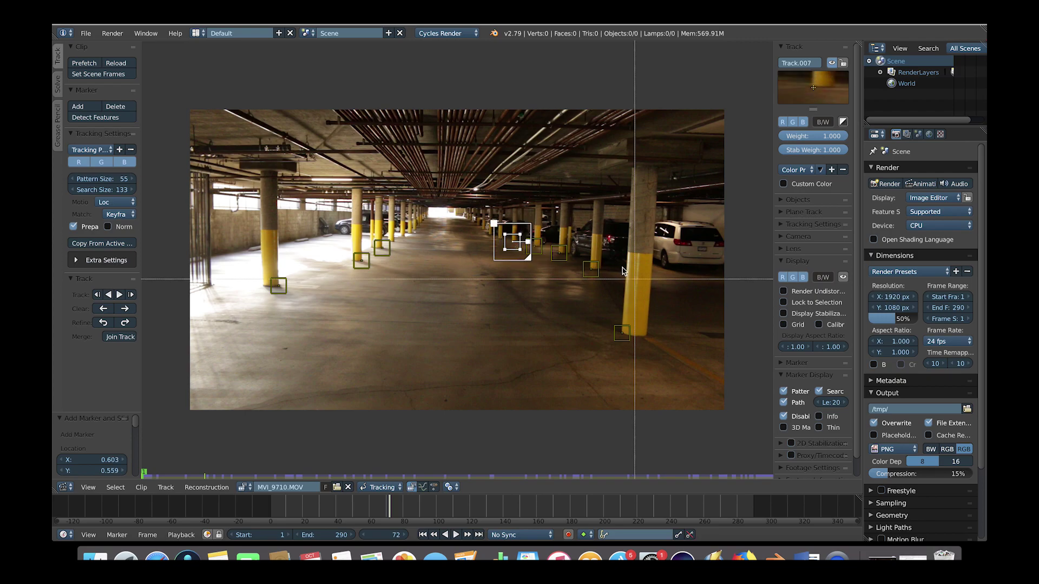
# Step: Track all markers forward through the clip from frame 72, then delete these tracks
pyautogui.press('a')
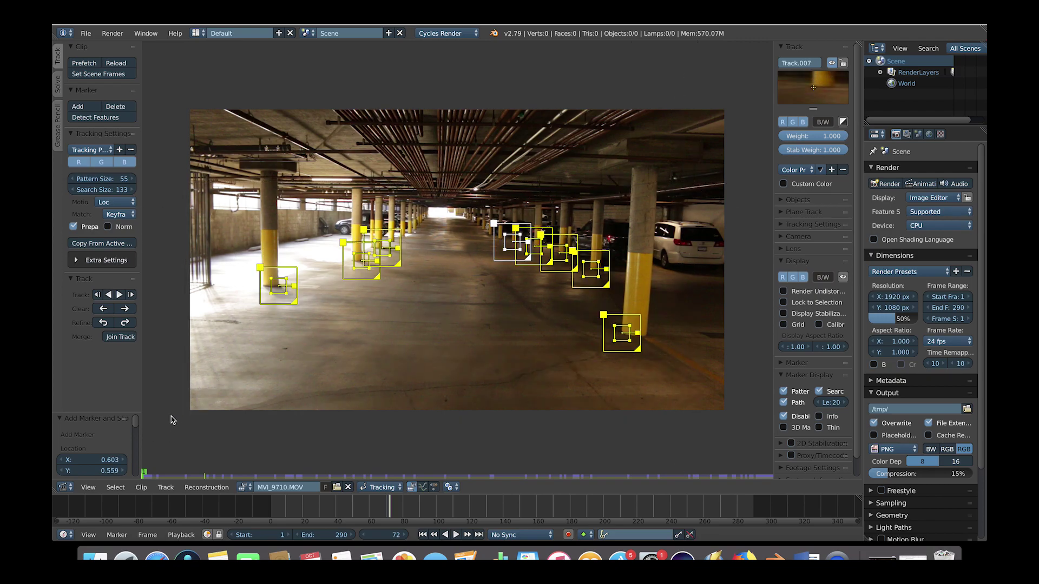
pyautogui.click(120, 295)
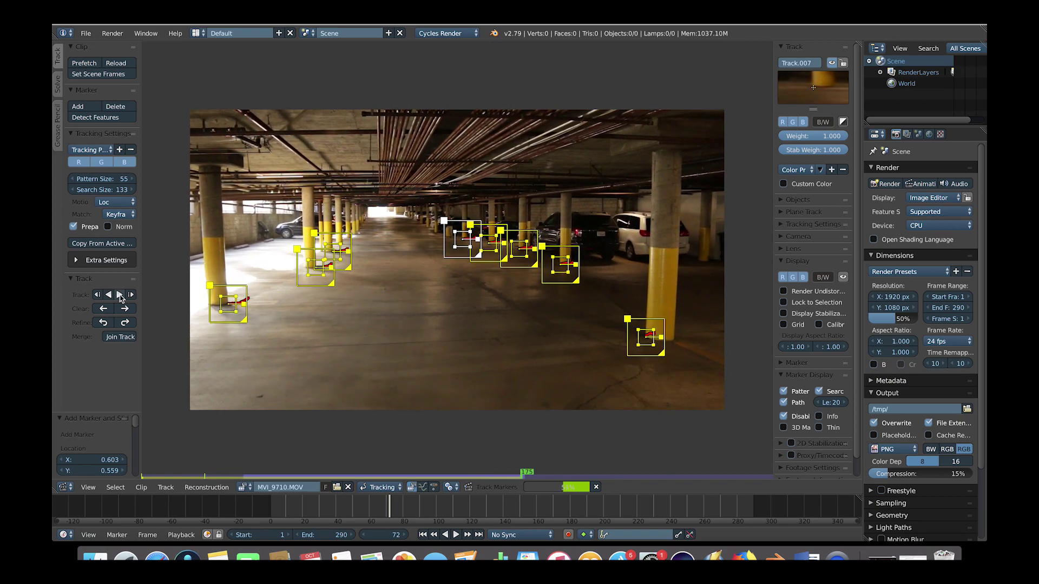
pyautogui.press('x')
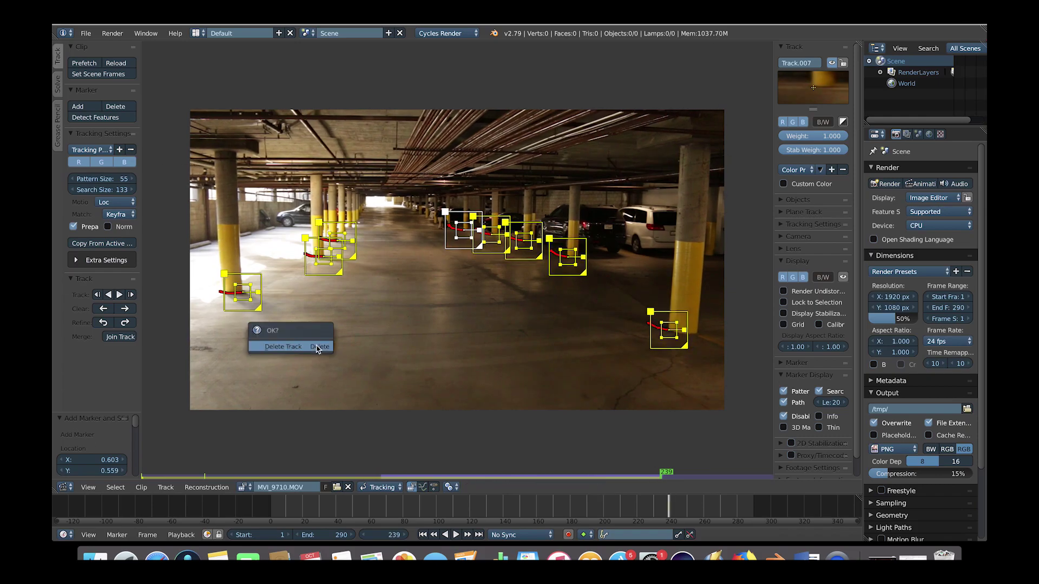
pyautogui.click(317, 347)
# Step: Add new markers at the pillar bases on frame 1, track them all forward through the clip and return to frame 1
pyautogui.hotkey('shift', 'Left')
pyautogui.keyDown('ctrl'); pyautogui.click(590, 269); pyautogui.keyUp('ctrl')
pyautogui.keyDown('ctrl'); pyautogui.click(621, 334); pyautogui.keyUp('ctrl')
pyautogui.keyDown('ctrl'); pyautogui.click(411, 236); pyautogui.keyUp('ctrl')
pyautogui.press('a')
pyautogui.hotkey('ctrl', 't')
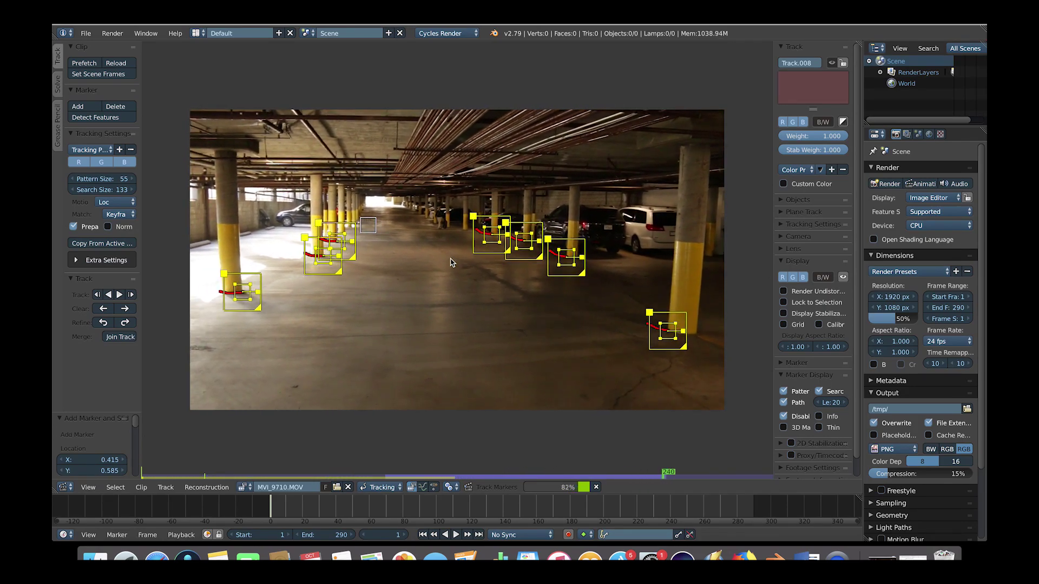
pyautogui.moveTo(704, 514); pyautogui.dragTo(269, 506)
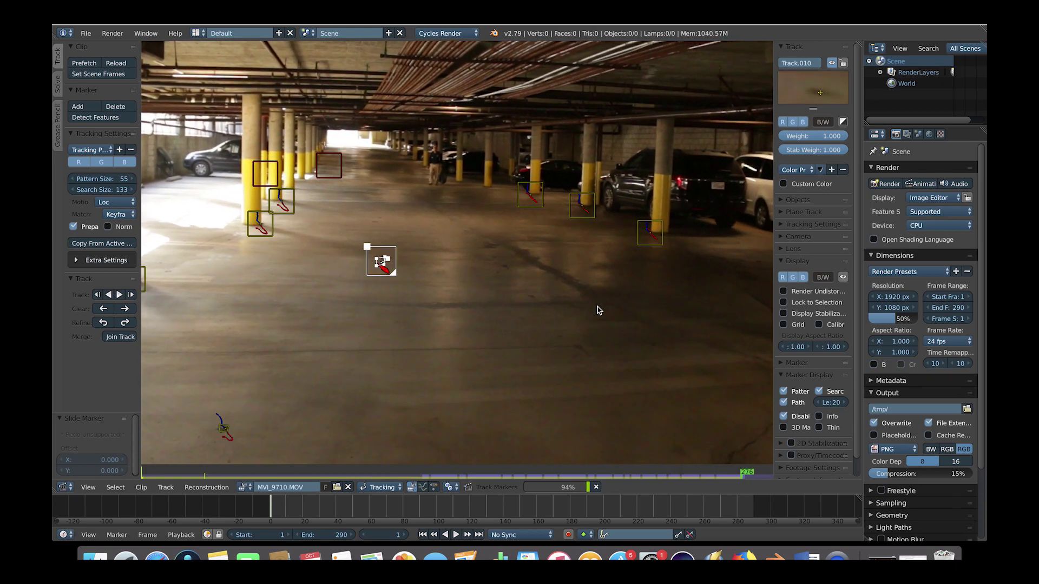
# Step: Move the playhead to frame 54 and select all tracking markers in the footage
pyautogui.scroll(-3, 406, 359)
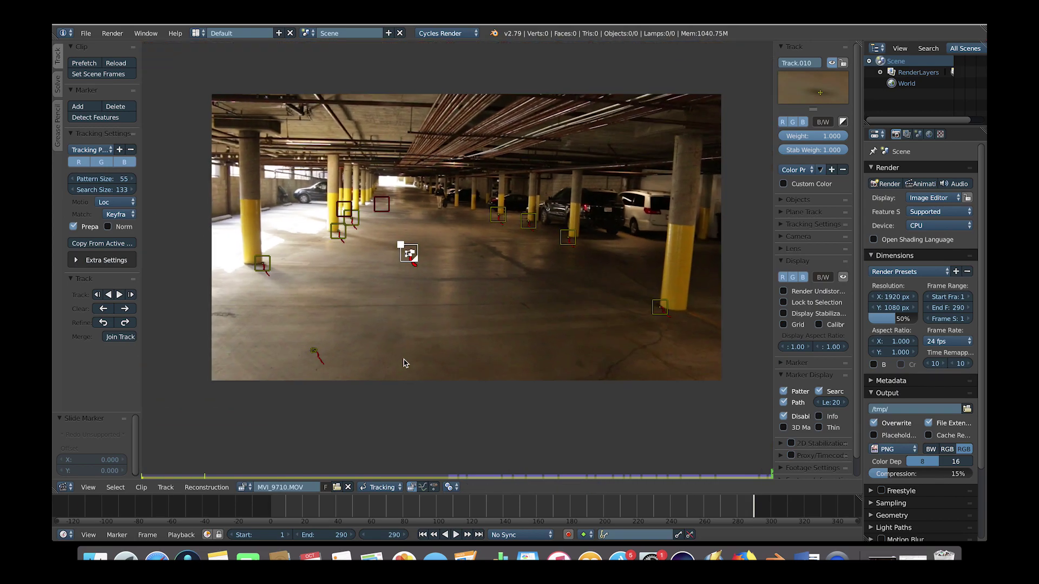
pyautogui.moveTo(450, 519); pyautogui.dragTo(360, 523)
pyautogui.press('b')
pyautogui.moveTo(723, 90); pyautogui.dragTo(157, 430)
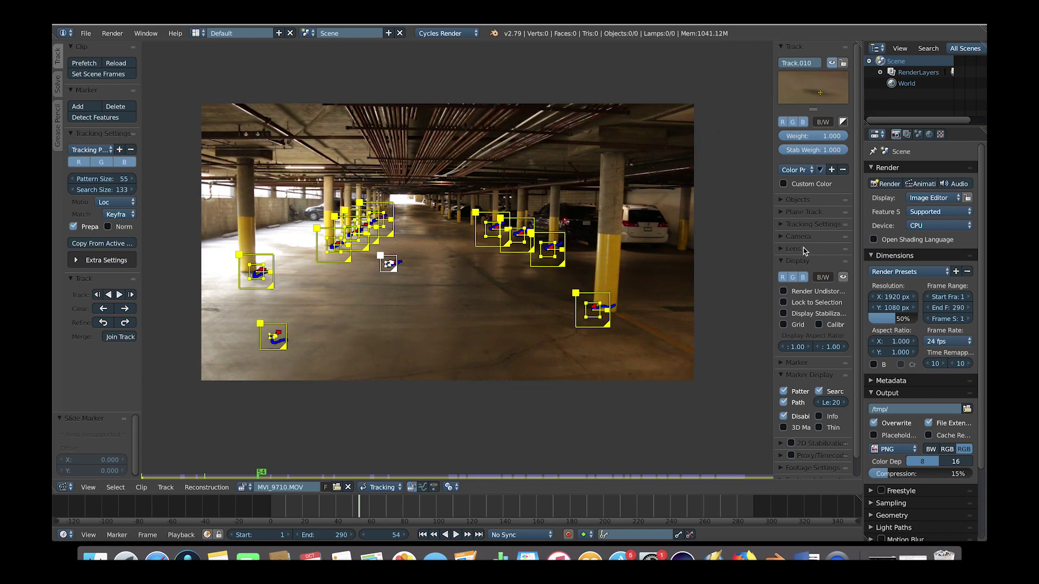
# Step: Apply the Canon APS-C camera preset to the clip and set the lens focal length to 18 mm
pyautogui.moveTo(773, 235); pyautogui.dragTo(712, 234)
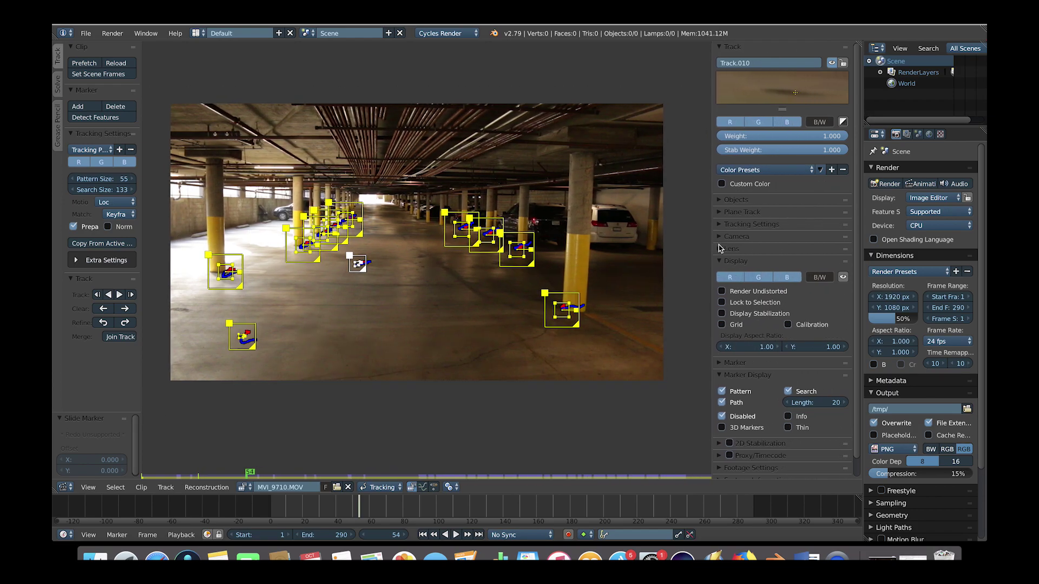
pyautogui.click(720, 238)
pyautogui.click(750, 254)
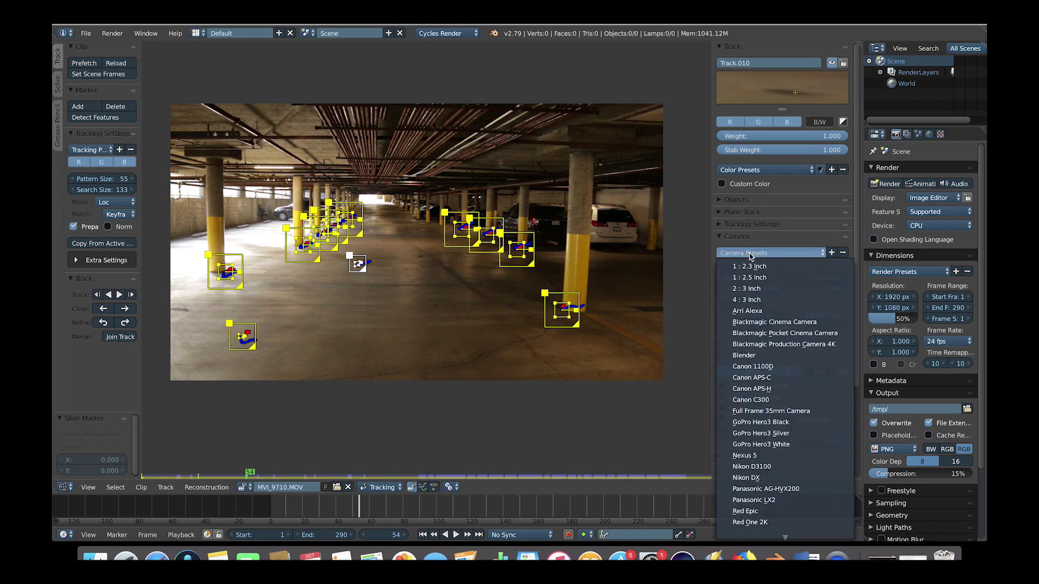
pyautogui.click(766, 378)
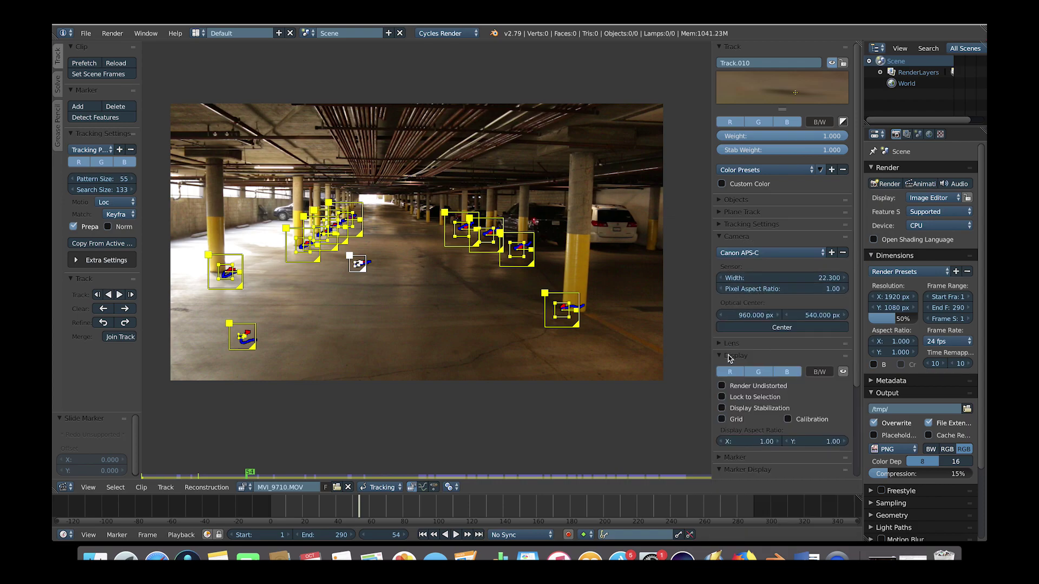
pyautogui.click(769, 363)
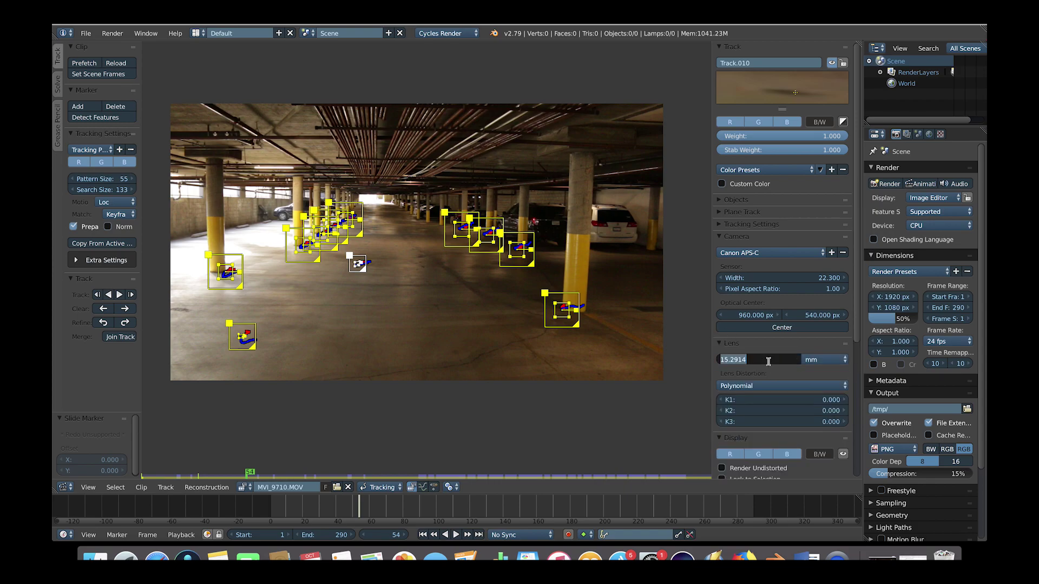
pyautogui.write('18')
pyautogui.press('Return')
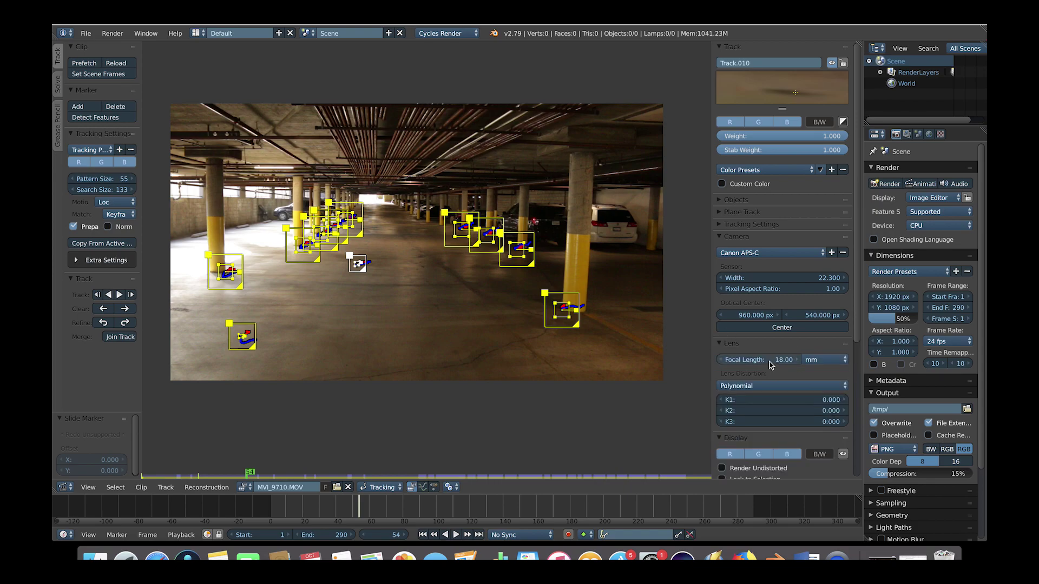
pyautogui.click(726, 344)
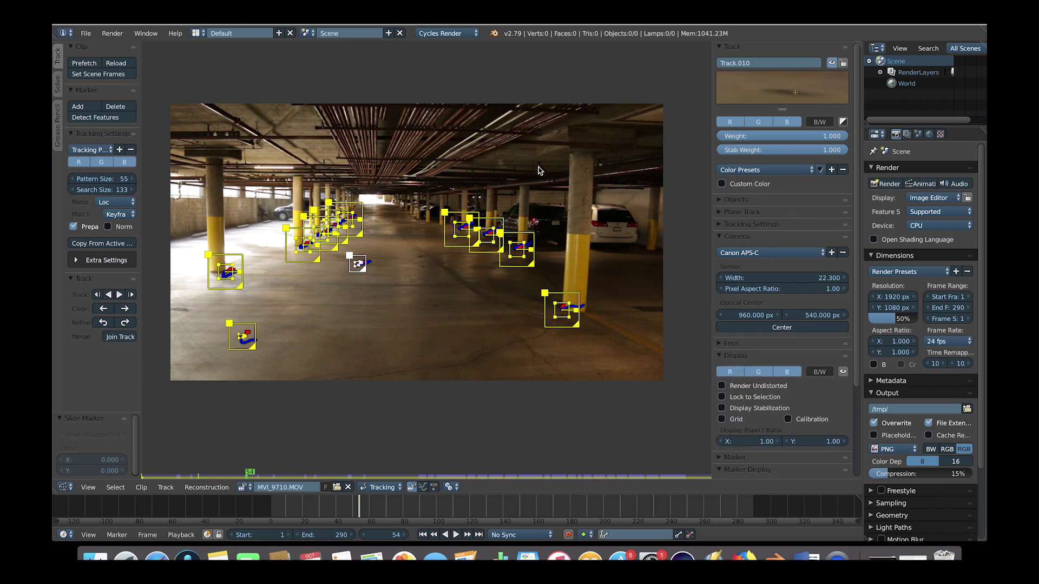
# Step: Solve the camera motion from the tracked markers with keyframes 2 and 50, and scrub the footage to frame 159
pyautogui.click(57, 81)
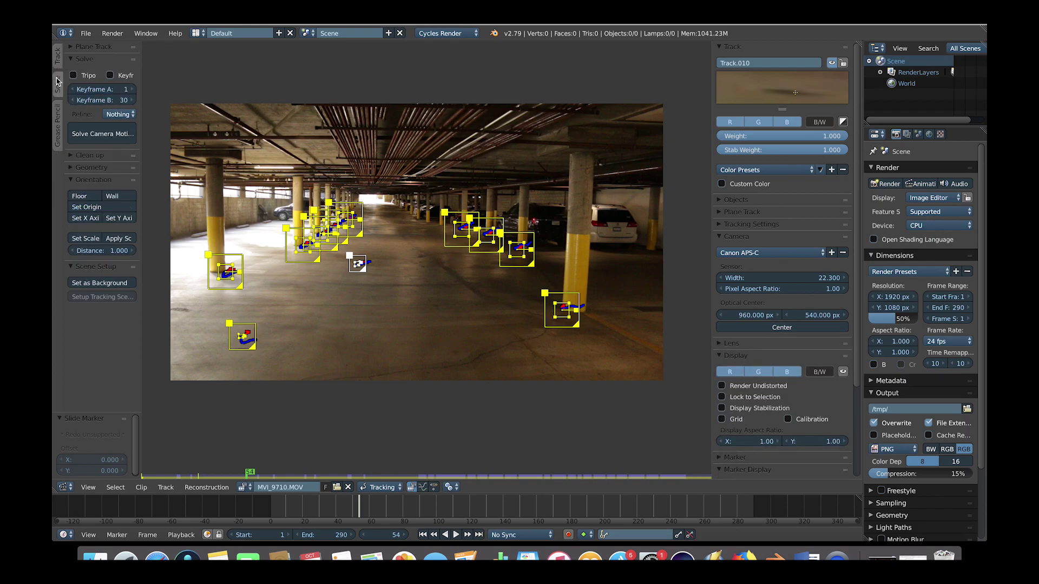
pyautogui.click(93, 133)
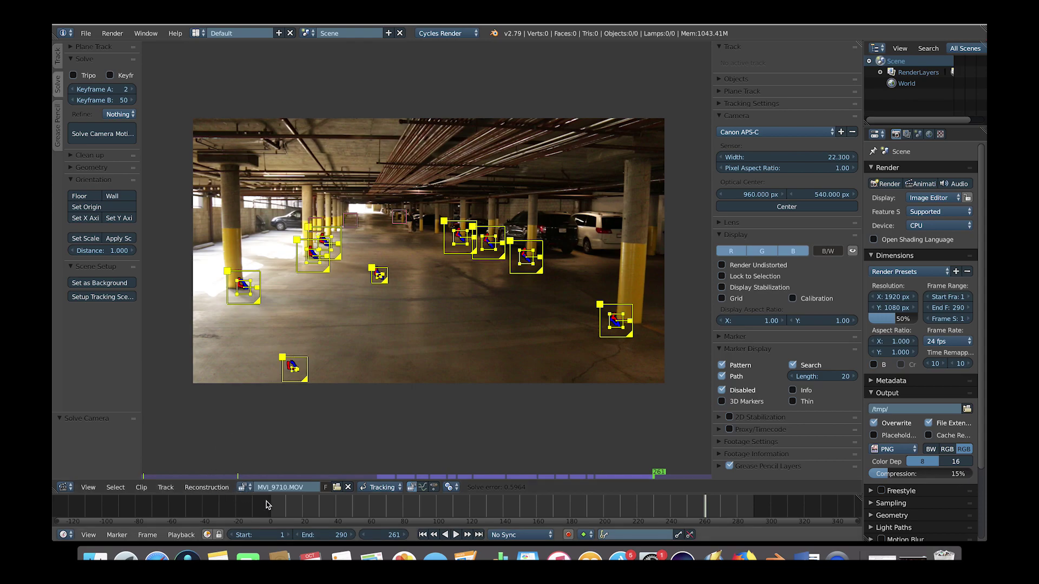
pyautogui.moveTo(276, 505); pyautogui.dragTo(394, 503)
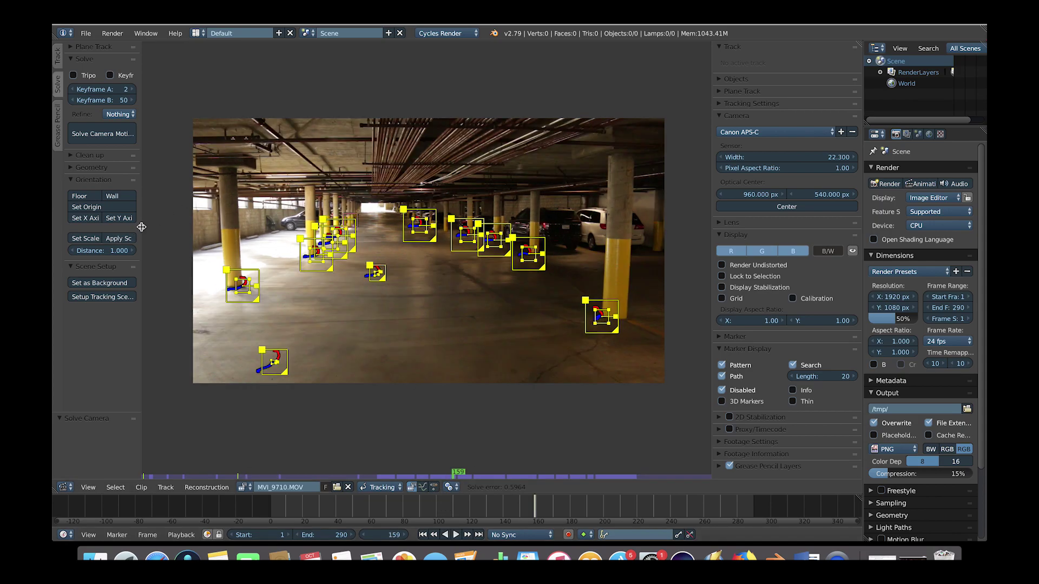
# Step: Set the solved clip as the camera background and set up the tracking scene
pyautogui.moveTo(141, 227); pyautogui.dragTo(184, 225)
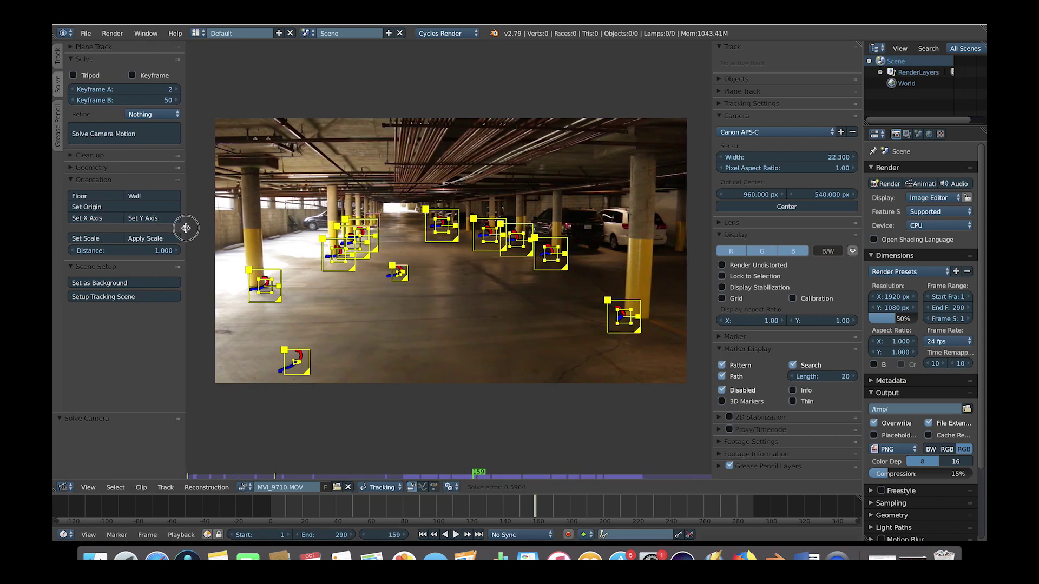
pyautogui.click(89, 284)
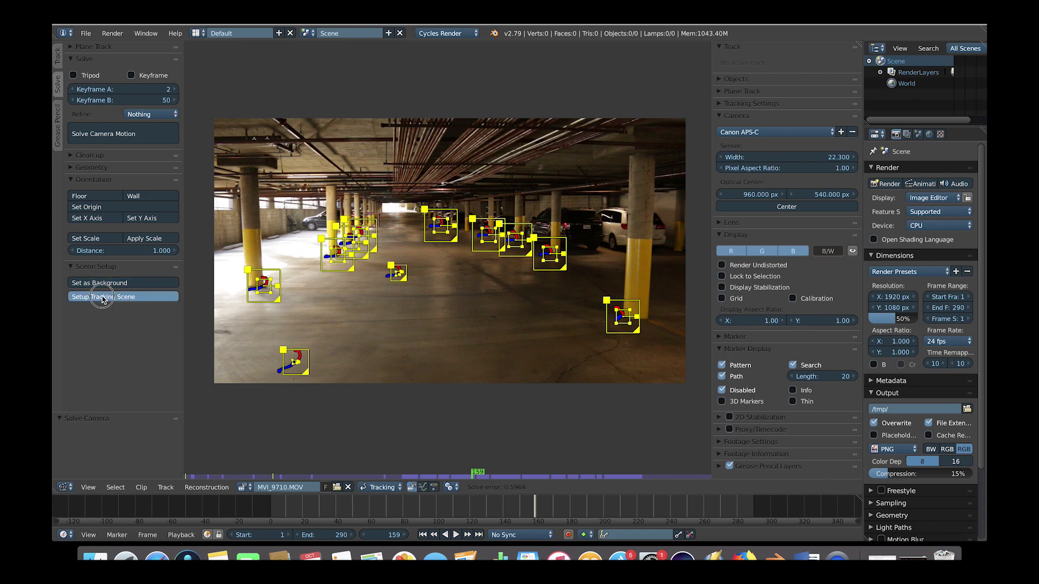
pyautogui.click(104, 297)
# Step: Show the generated tracking scene in the 3D view and examine its ground plane, cube, camera and track points
pyautogui.click(65, 487)
pyautogui.click(82, 470)
pyautogui.scroll(-2, 482, 301)
pyautogui.hscroll(-3, 487, 298)
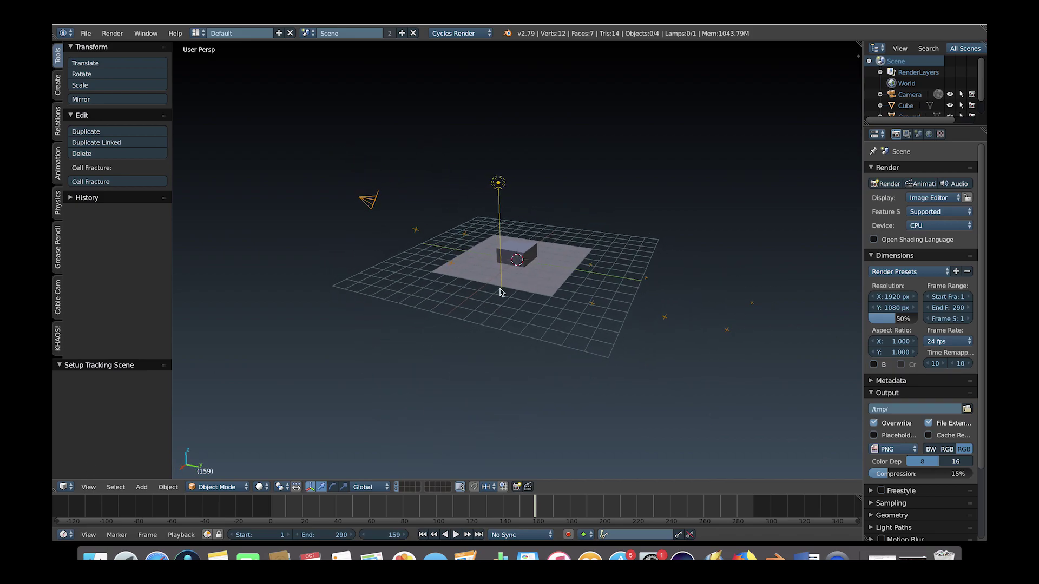
pyautogui.hscroll(-3, 528, 251)
pyautogui.press('b')
pyautogui.moveTo(559, 237); pyautogui.dragTo(486, 284)
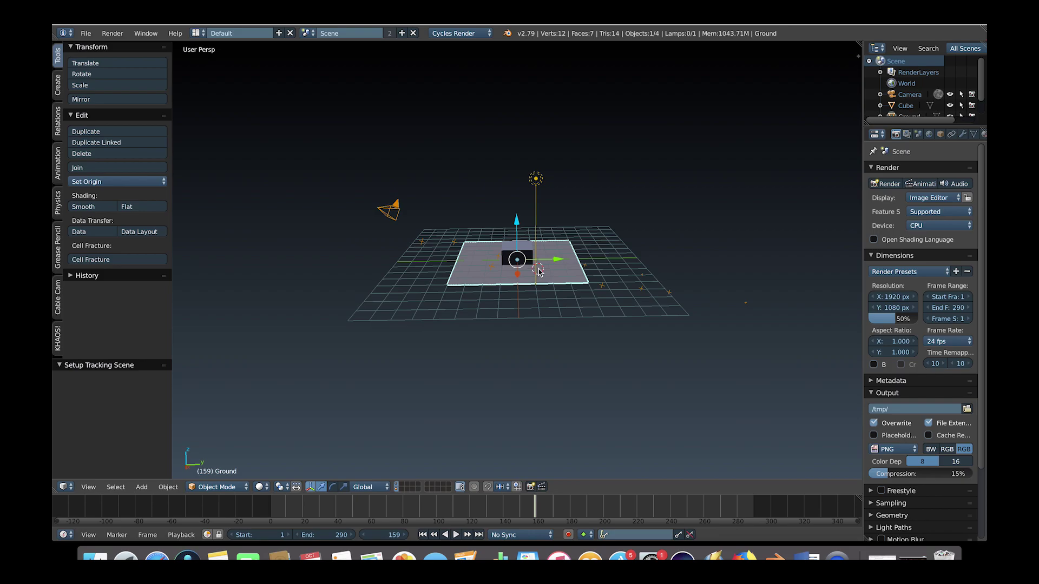
pyautogui.scroll(3, 514, 322)
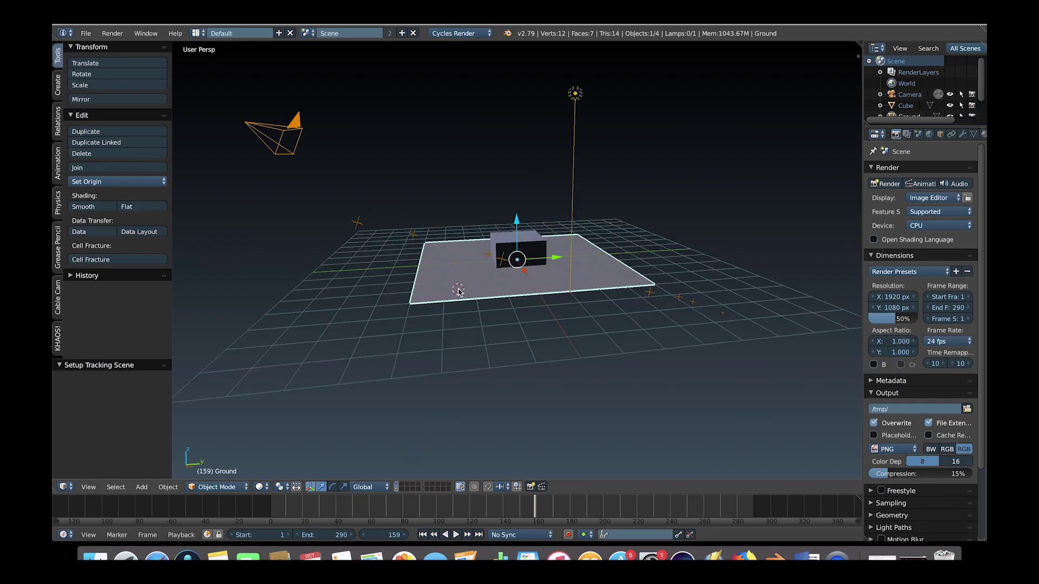
# Step: Show the whole compositing node tree generated for the tracking scene in the Node Editor
pyautogui.click(64, 486)
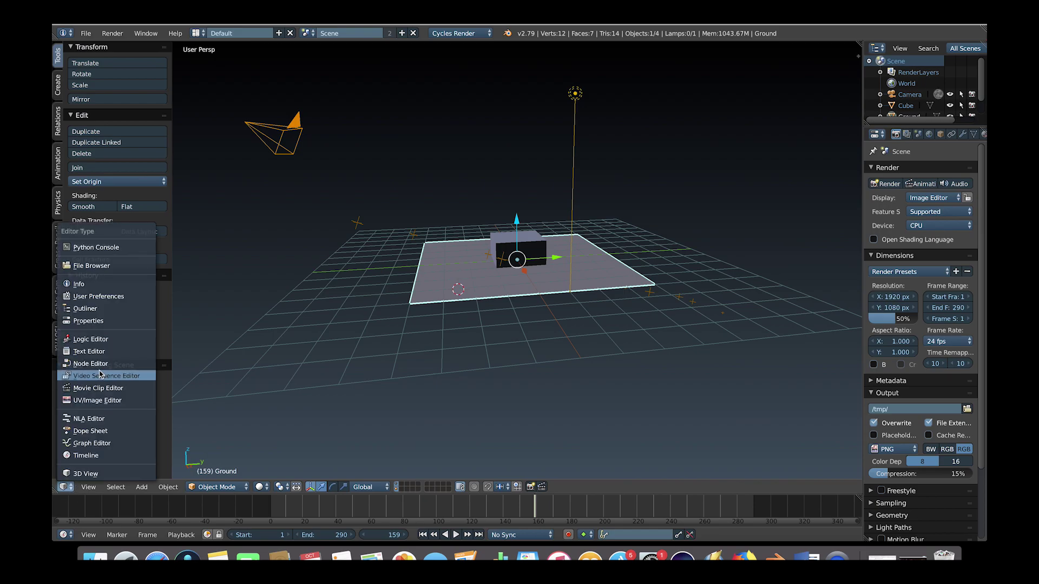
pyautogui.click(96, 364)
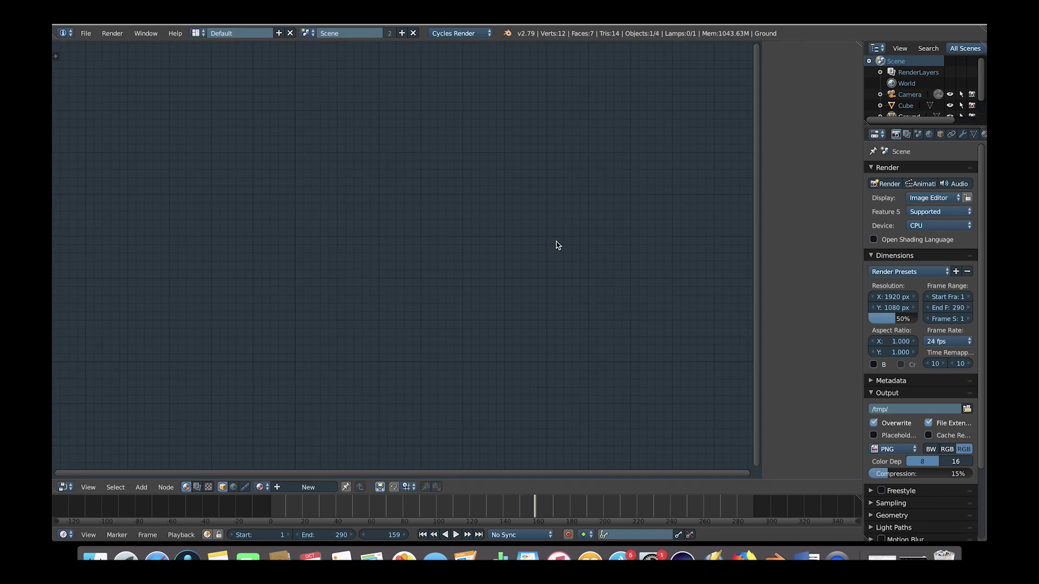
pyautogui.click(196, 486)
pyautogui.press('Home')
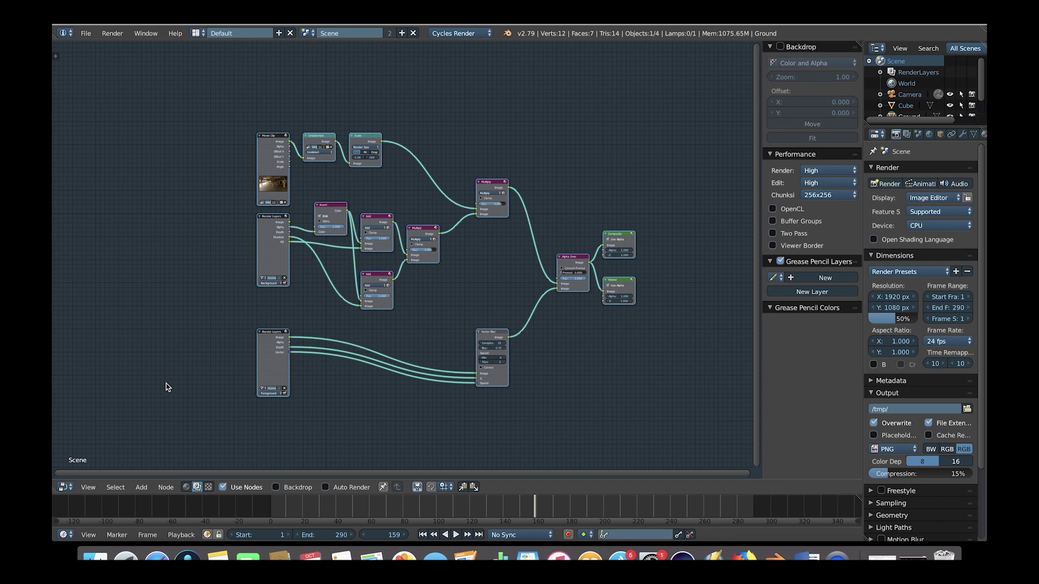
# Step: Return to the 3D view, select the scene camera and look through it
pyautogui.click(64, 486)
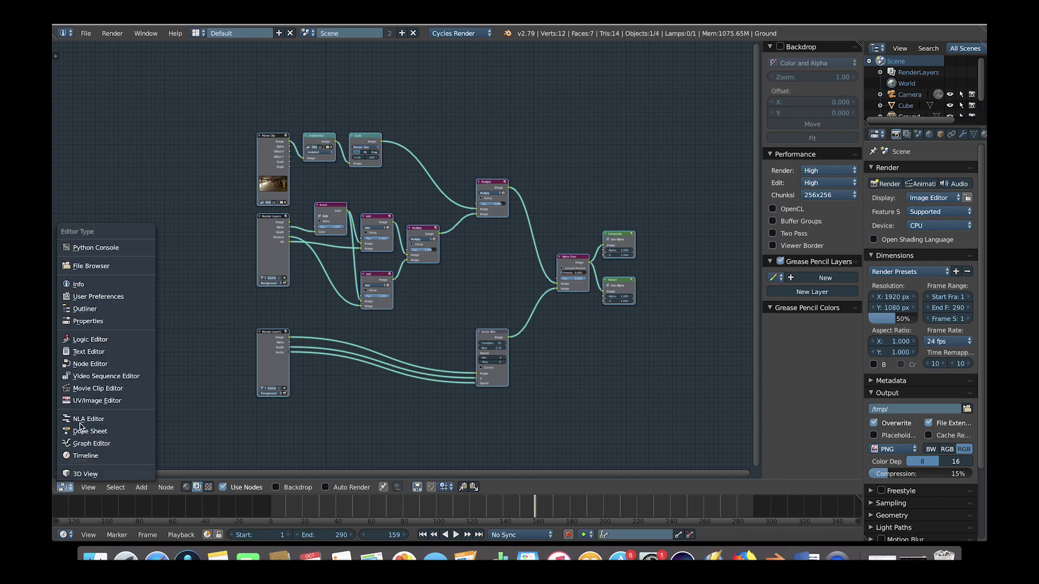
pyautogui.click(77, 475)
pyautogui.moveTo(339, 187); pyautogui.dragTo(419, 200, button='middle')
pyautogui.rightClick(516, 243)
pyautogui.moveTo(436, 297); pyautogui.dragTo(535, 284, button='middle')
pyautogui.rightClick(748, 157)
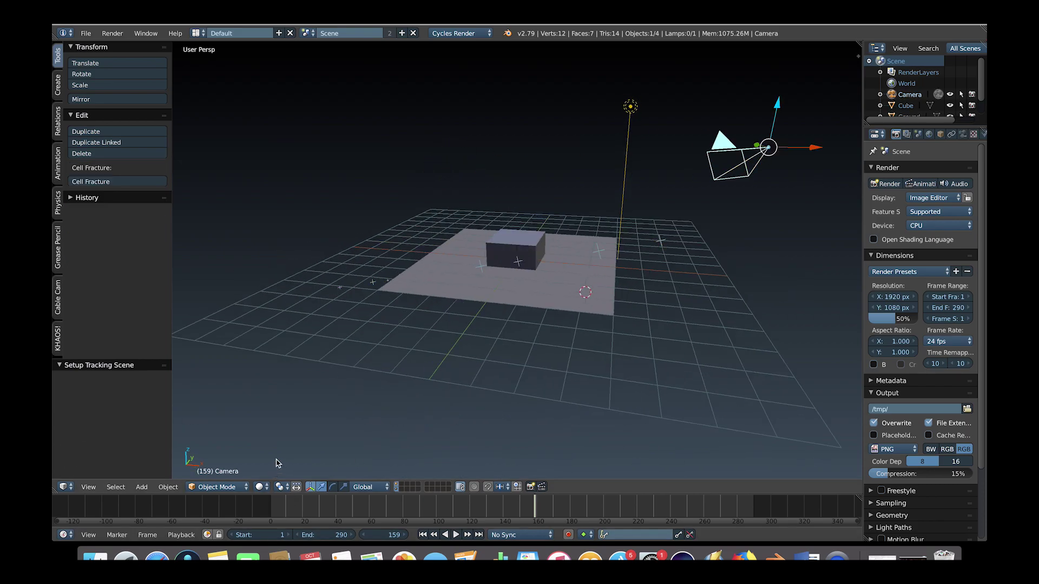
pyautogui.click(93, 486)
pyautogui.click(112, 446)
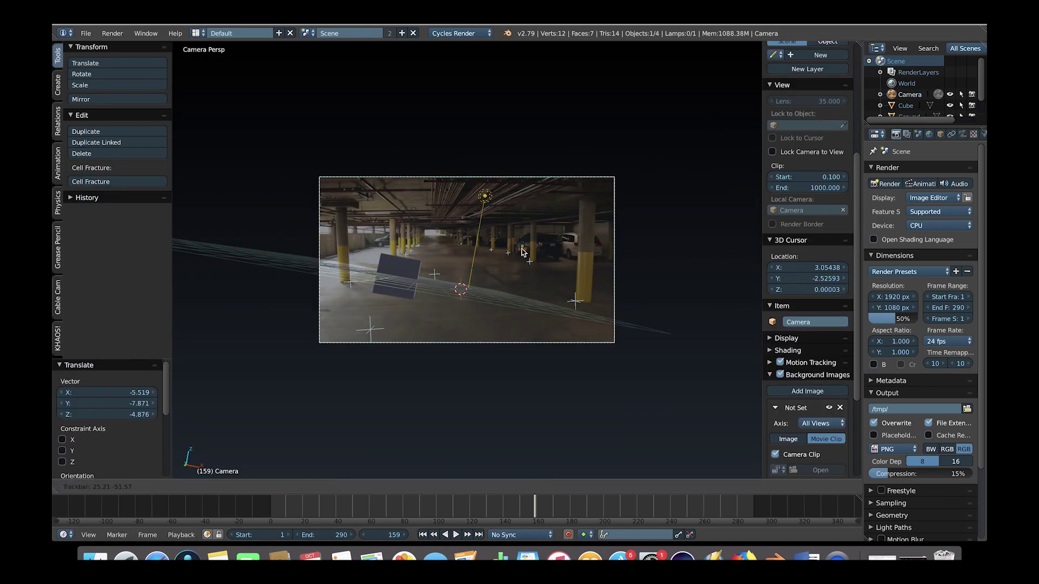
# Step: Move and rotate the camera freely in camera view until the ground plane lies along the garage floor
pyautogui.press('r')
pyautogui.click(660, 246)
pyautogui.press('g')
pyautogui.click(531, 271)
pyautogui.press('r')
pyautogui.press('r')
pyautogui.click(521, 275)
pyautogui.press('g')
pyautogui.click(658, 262)
pyautogui.press('r')
pyautogui.click(595, 271)
pyautogui.press('g')
pyautogui.click(459, 290)
pyautogui.press('r')
pyautogui.press('r')
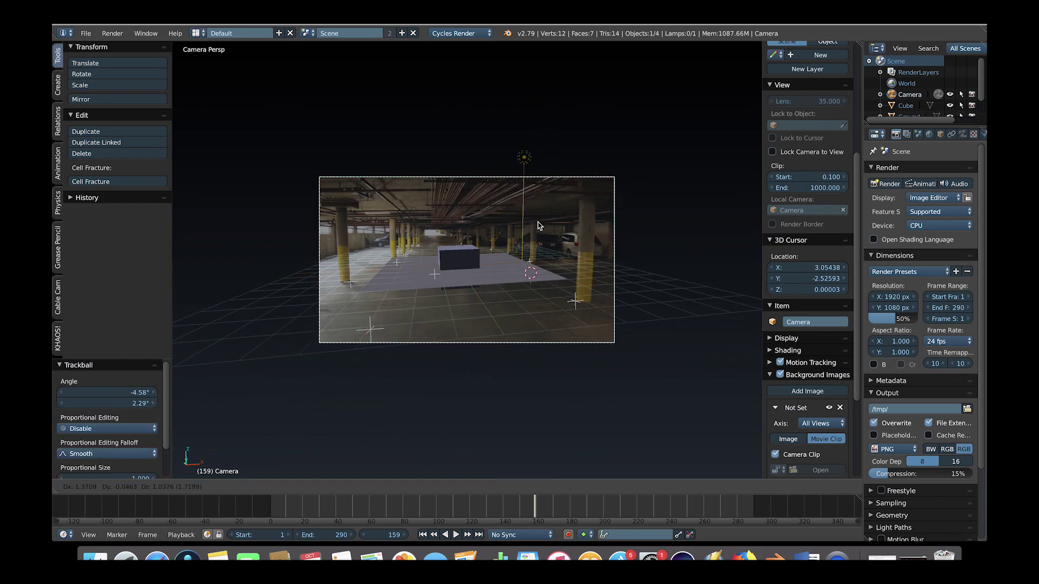
pyautogui.press('g')
pyautogui.click(628, 243)
# Step: Rotate the camera about 5.4° around X and lower it about 0.2 along Z to level the track points with the grid
pyautogui.moveTo(259, 325); pyautogui.dragTo(395, 357, button='middle')
pyautogui.press('r')
pyautogui.press('x')
pyautogui.click(508, 292)
pyautogui.press('g')
pyautogui.press('z')
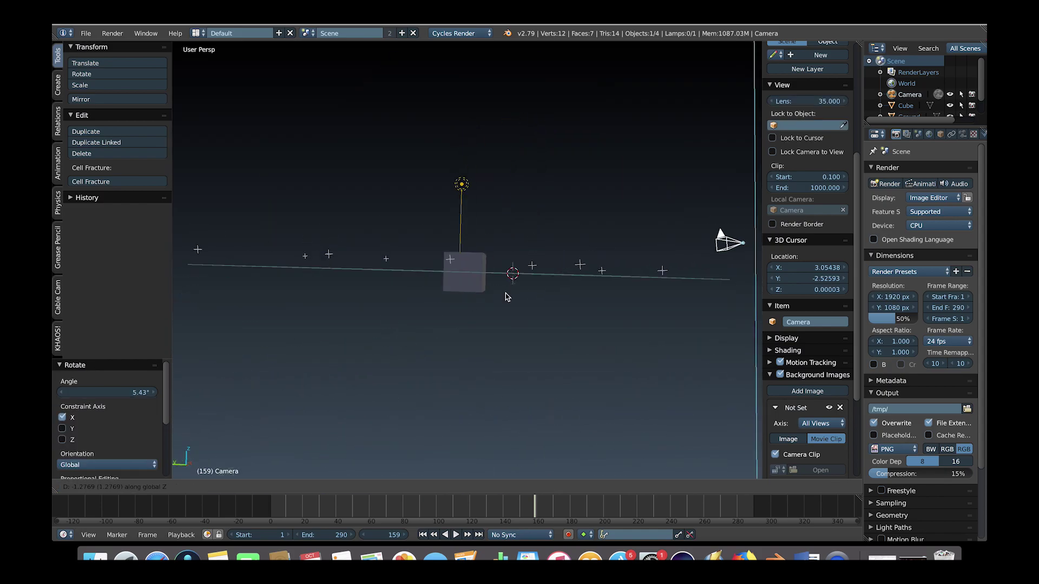
pyautogui.click(519, 295)
pyautogui.click(566, 270)
pyautogui.moveTo(567, 269); pyautogui.dragTo(486, 319, button='middle')
# Step: Look through the camera at frame 134 and delete the generated ground plane and cube
pyautogui.click(89, 487)
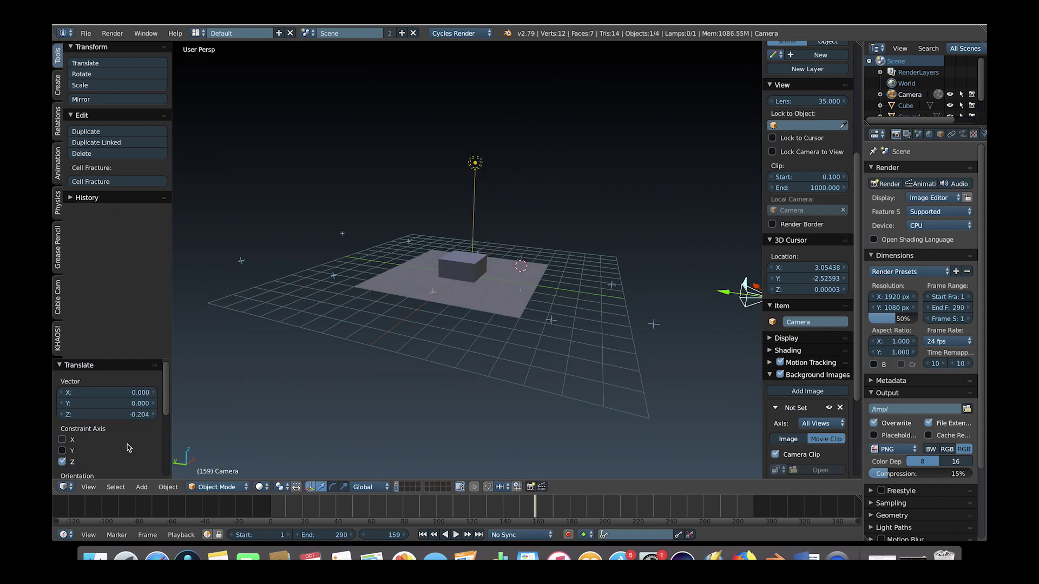
pyautogui.click(121, 446)
pyautogui.scroll(2, 454, 299)
pyautogui.moveTo(302, 503); pyautogui.dragTo(492, 505)
pyautogui.rightClick(500, 265)
pyautogui.press('Delete')
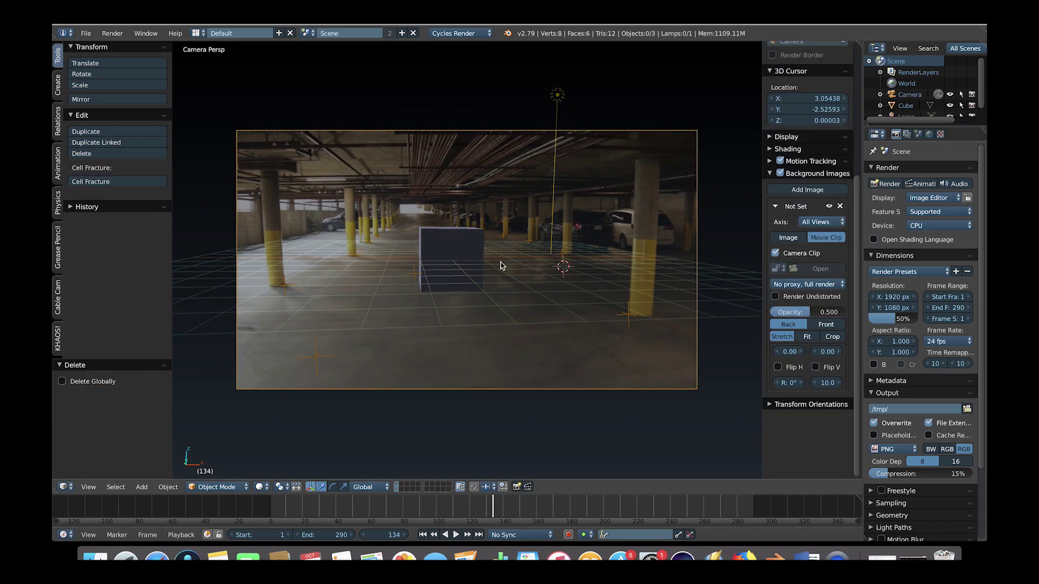
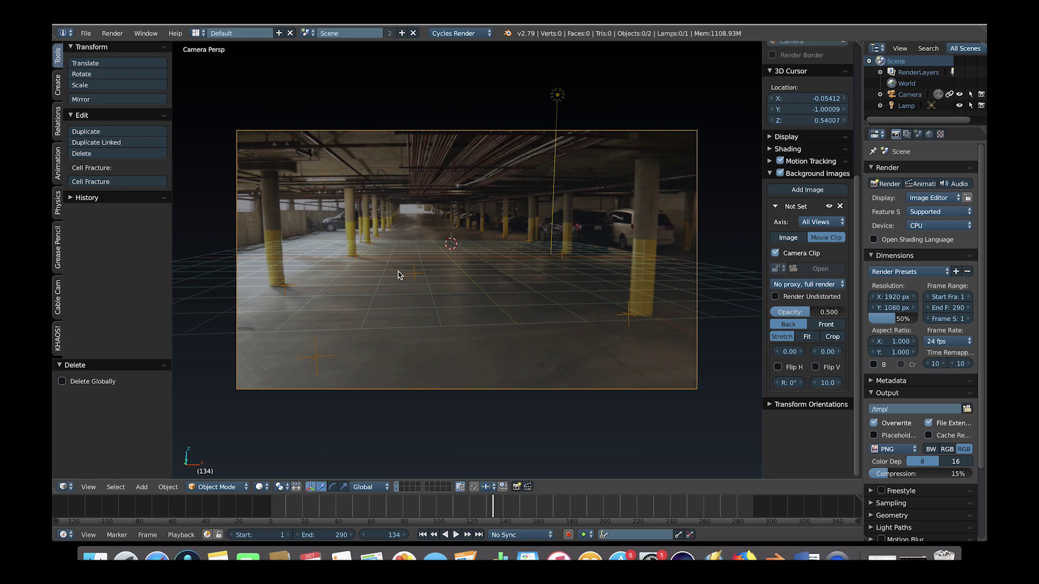
# Step: Add a collision cube with the KHAOS add-on
pyautogui.click(57, 338)
pyautogui.moveTo(169, 281); pyautogui.dragTo(181, 278)
pyautogui.scroll(-10, 110, 297)
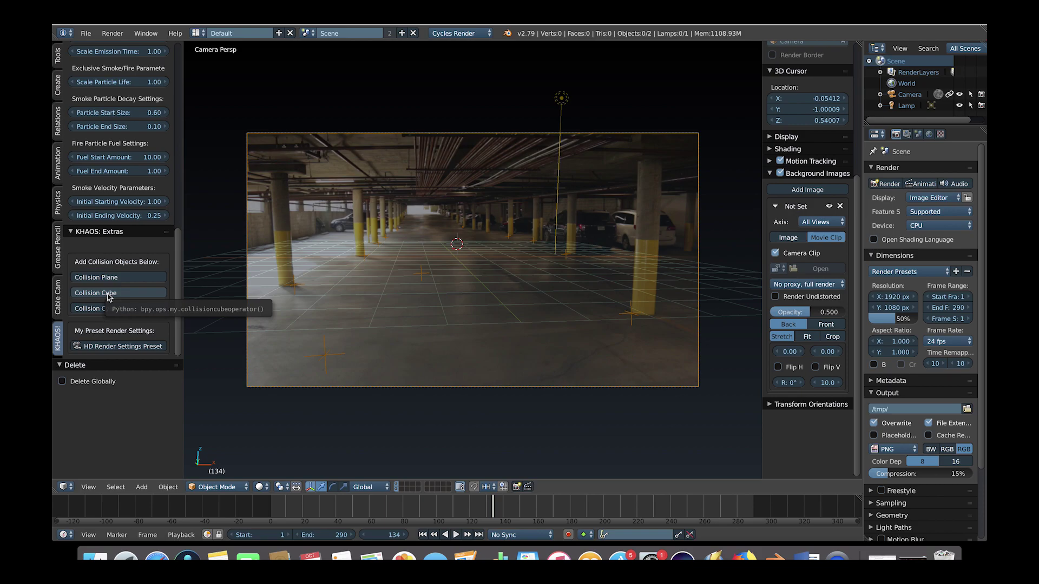
pyautogui.click(110, 297)
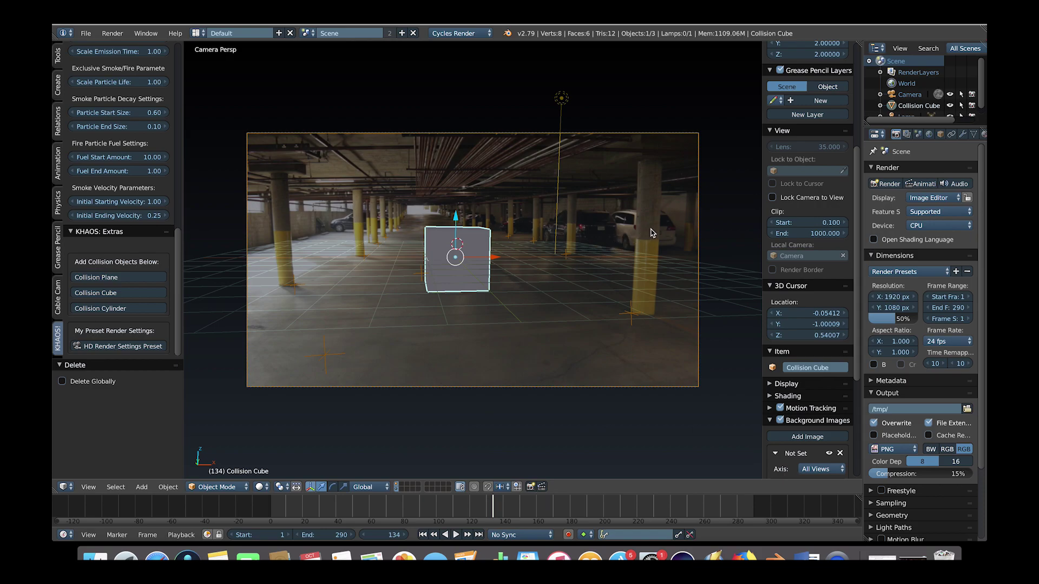
# Step: Widen and flatten the collision cube into a floor slab about 0.08 thick, lower it slightly and stretch it to about 19.8 along Y
pyautogui.press('s')
pyautogui.click(565, 247)
pyautogui.press('s')
pyautogui.press('z')
pyautogui.click(474, 264)
pyautogui.press('s')
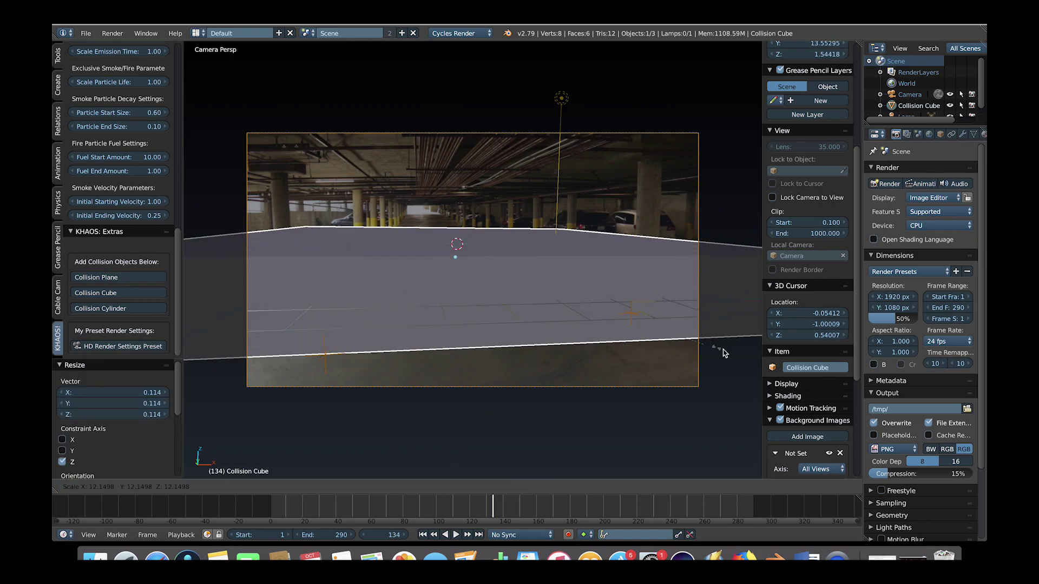
pyautogui.click(455, 255)
pyautogui.moveTo(455, 219); pyautogui.dragTo(456, 223)
pyautogui.press('s')
pyautogui.press('y')
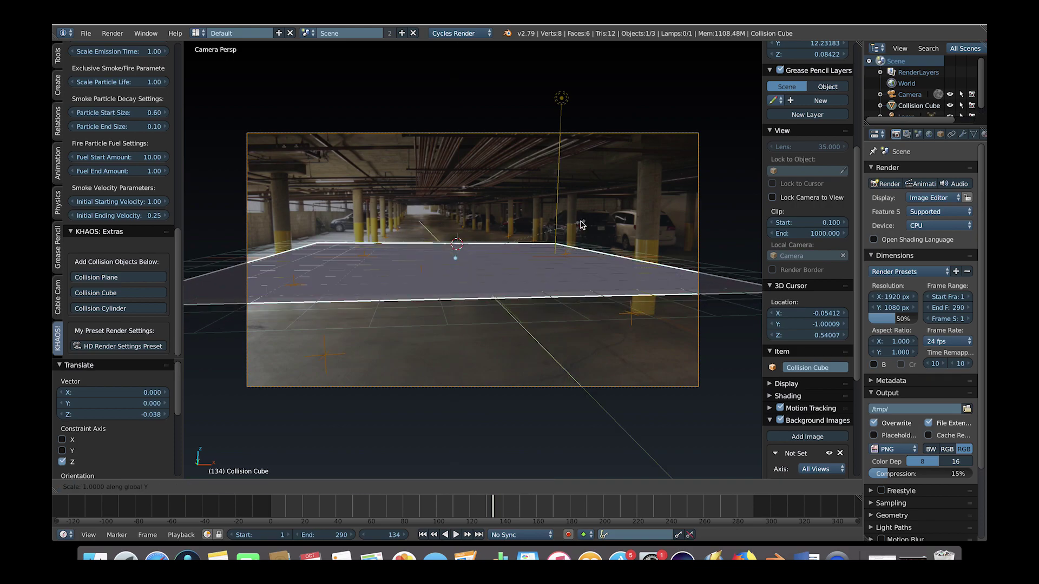
pyautogui.click(661, 247)
# Step: Duplicate the floor slab and raise the copy to the garage ceiling
pyautogui.hotkey('shift', 'd')
pyautogui.press('Escape')
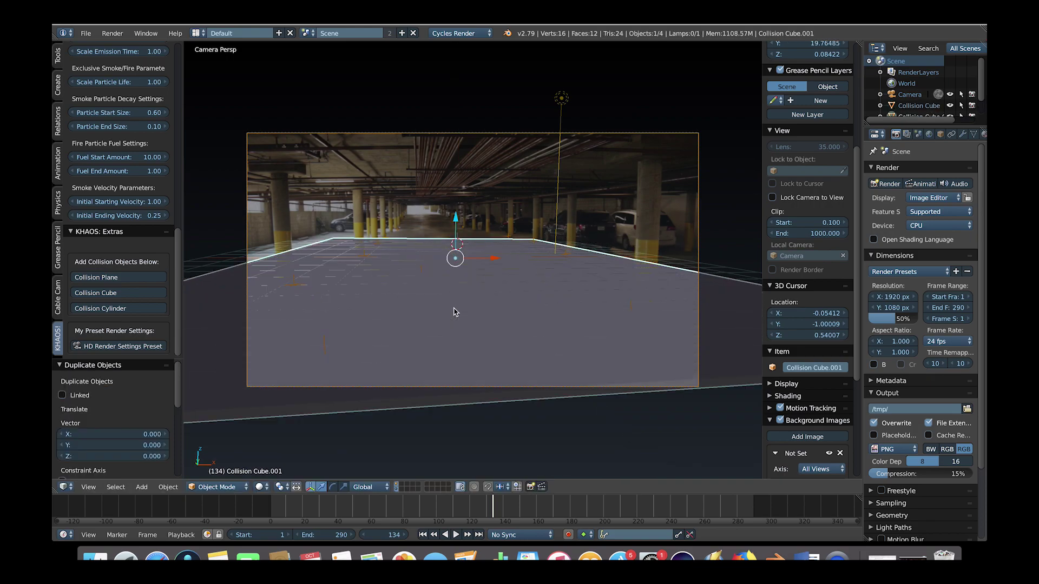
pyautogui.moveTo(454, 221); pyautogui.dragTo(465, 134)
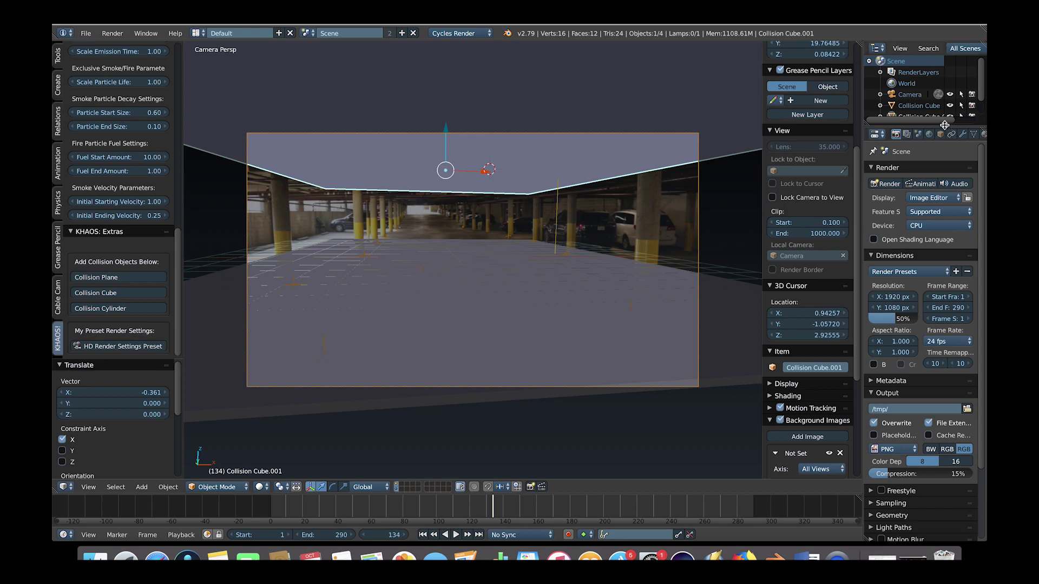
# Step: Give the ceiling slab a new Diffuse BSDF material with its color sampled from the dark garage footage
pyautogui.press('n')
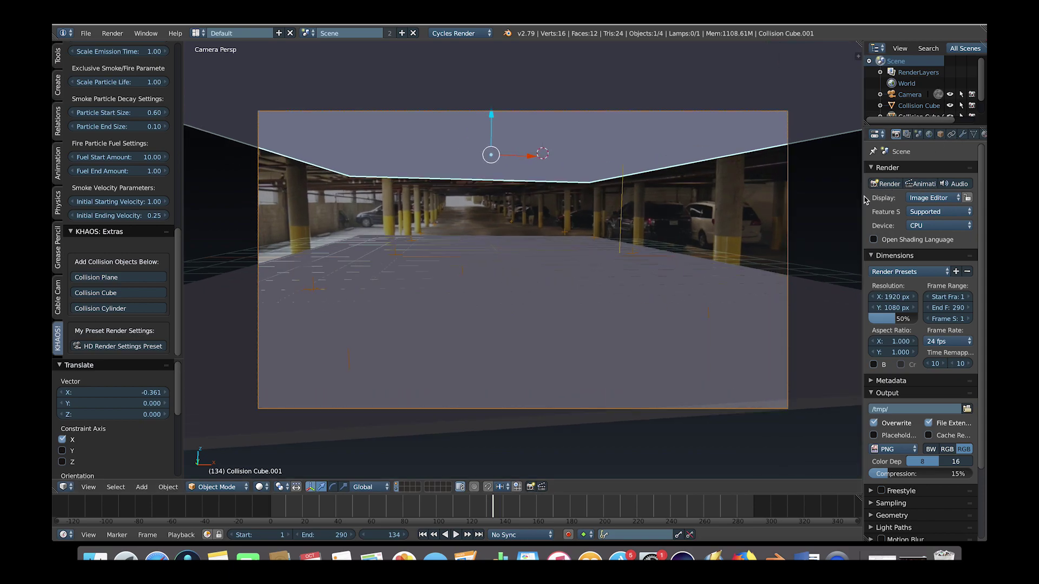
pyautogui.moveTo(863, 195); pyautogui.dragTo(820, 160)
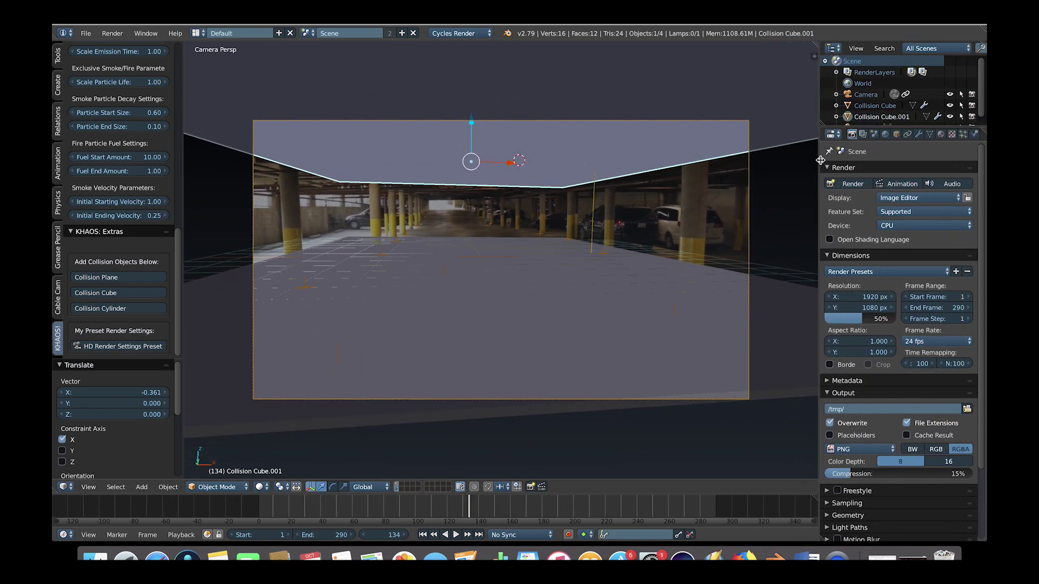
pyautogui.click(940, 134)
pyautogui.click(886, 209)
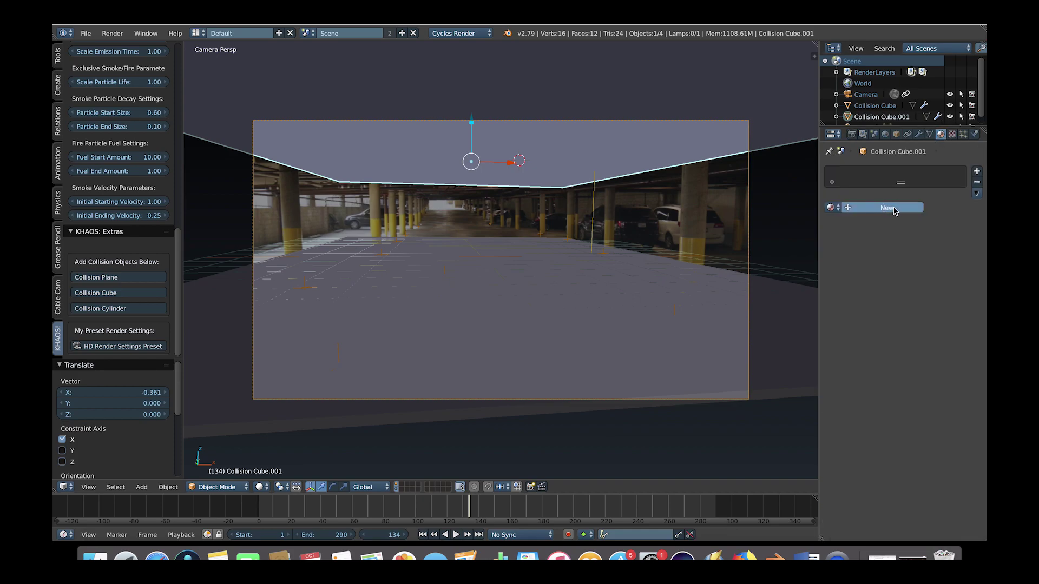
pyautogui.click(931, 287)
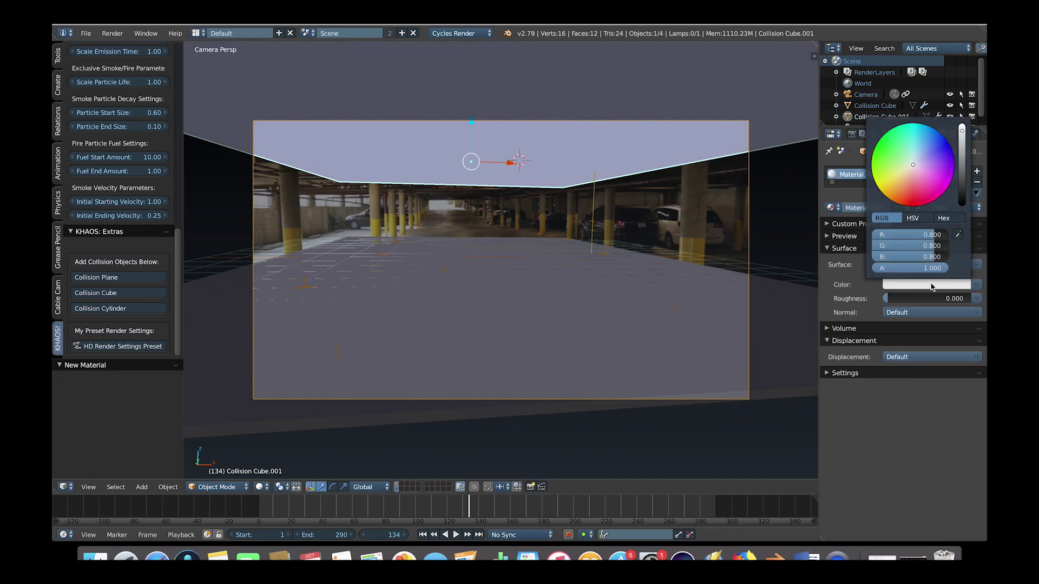
pyautogui.click(958, 236)
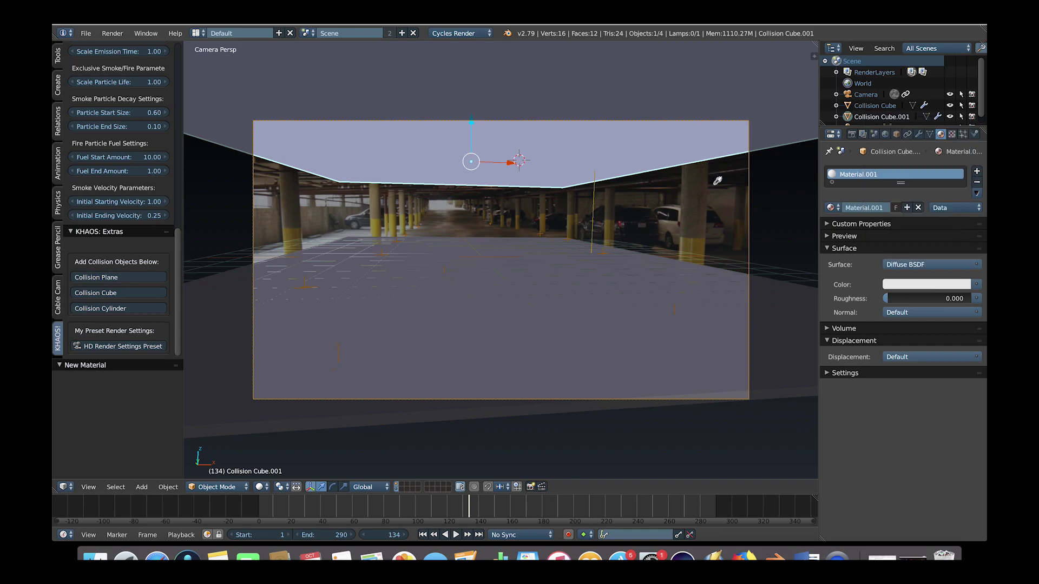
pyautogui.click(474, 232)
# Step: Switch the viewport to rendered shading and assign Material.001 to the floor slab
pyautogui.click(262, 487)
pyautogui.click(286, 413)
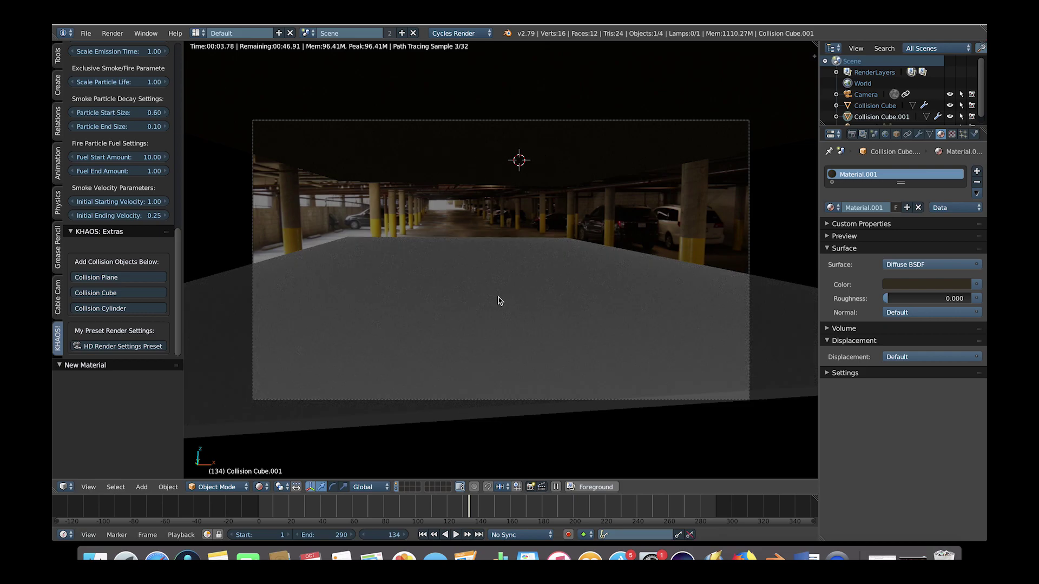
pyautogui.rightClick(541, 265)
pyautogui.click(830, 208)
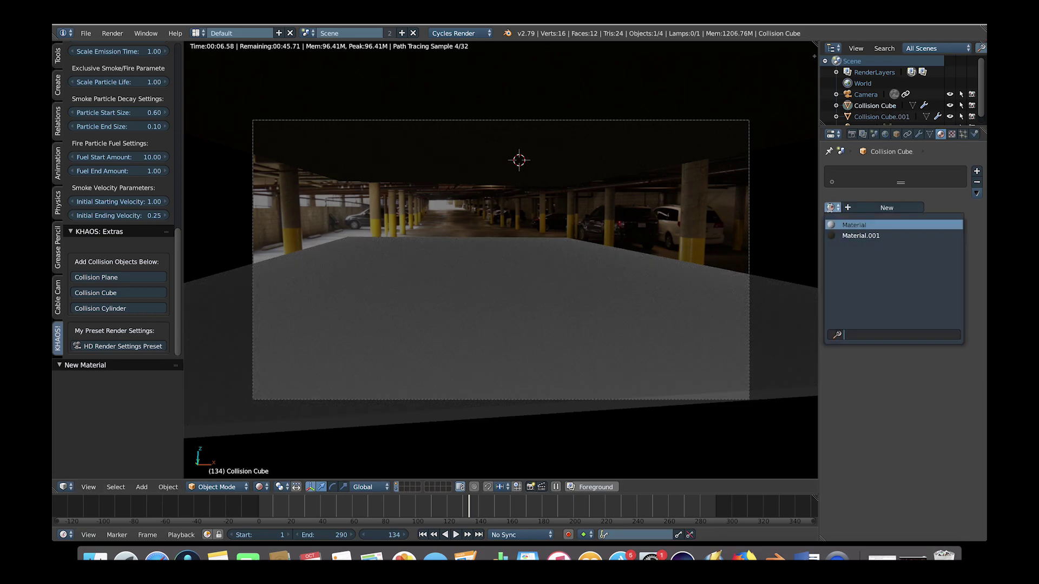
pyautogui.click(862, 236)
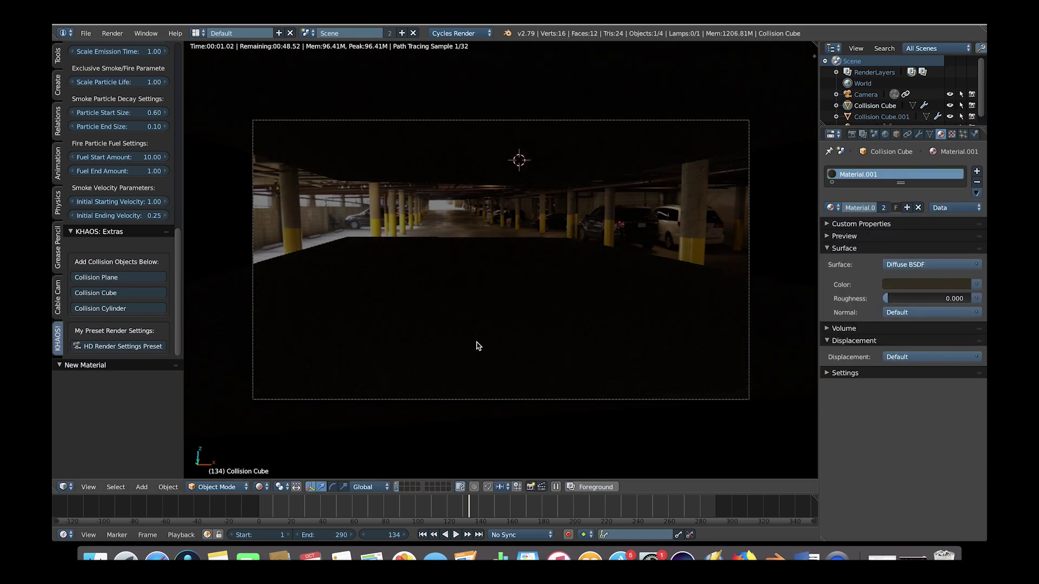
# Step: Brighten the diffuse color of Material.001
pyautogui.click(932, 287)
pyautogui.moveTo(962, 190); pyautogui.dragTo(961, 182)
pyautogui.click(962, 176)
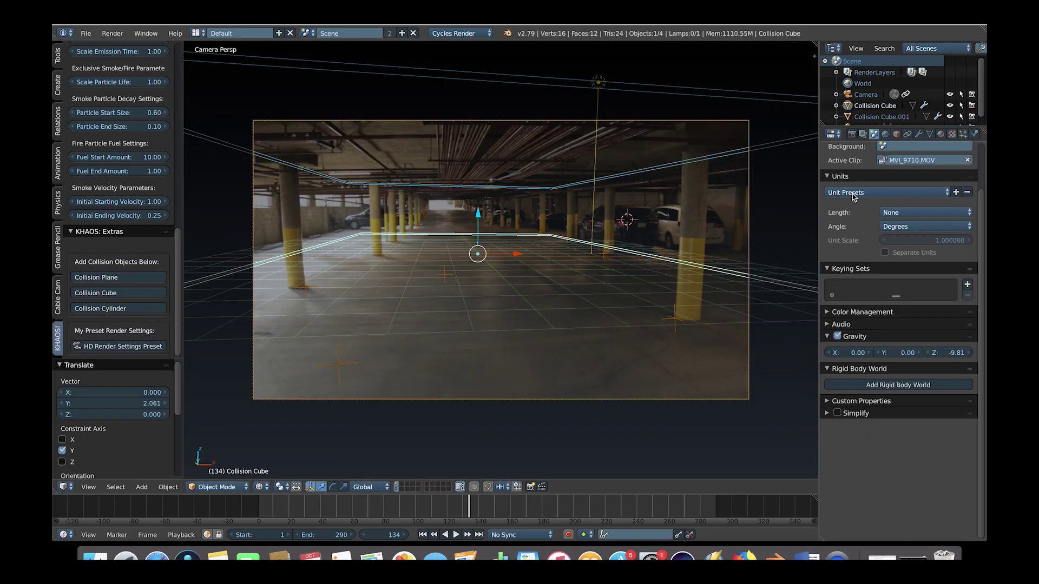
# Step: Make the floor slab a shadow catcher in its Cycles object settings
pyautogui.click(898, 135)
pyautogui.scroll(-2, 847, 431)
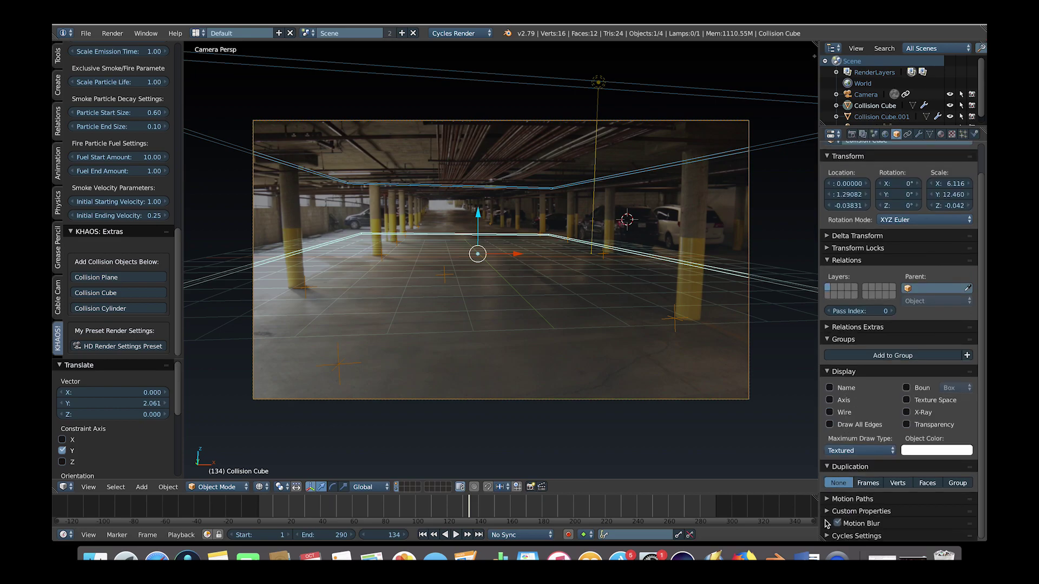
pyautogui.scroll(-5, 831, 538)
pyautogui.click(829, 506)
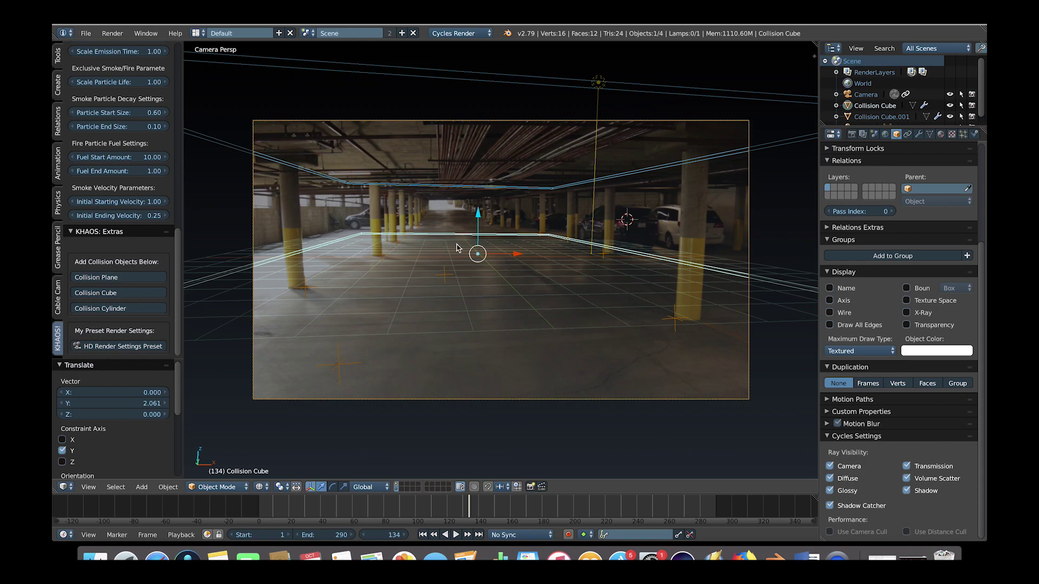
# Step: Select the ceiling slab in solid shading and disable its camera ray visibility
pyautogui.press('z')
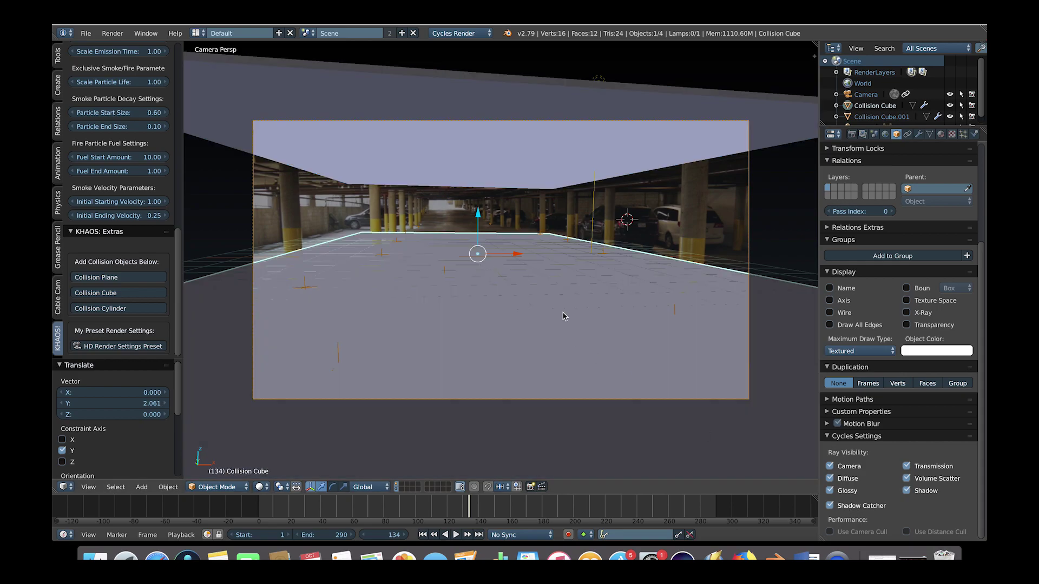
pyautogui.click(523, 163)
pyautogui.rightClick(589, 150)
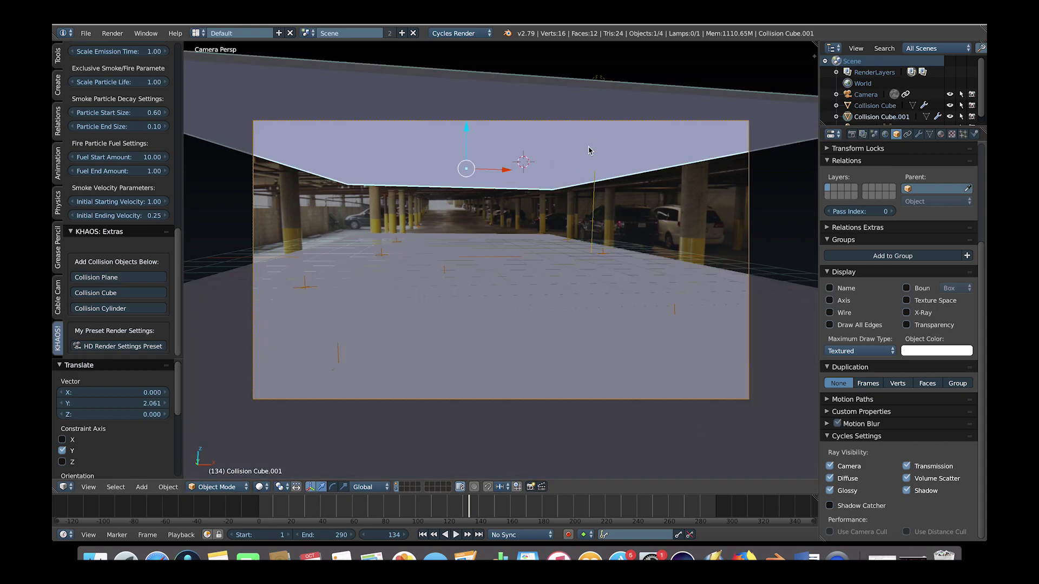
pyautogui.click(830, 466)
# Step: Preview the garage composite in rendered shading, then return to solid shading
pyautogui.click(262, 487)
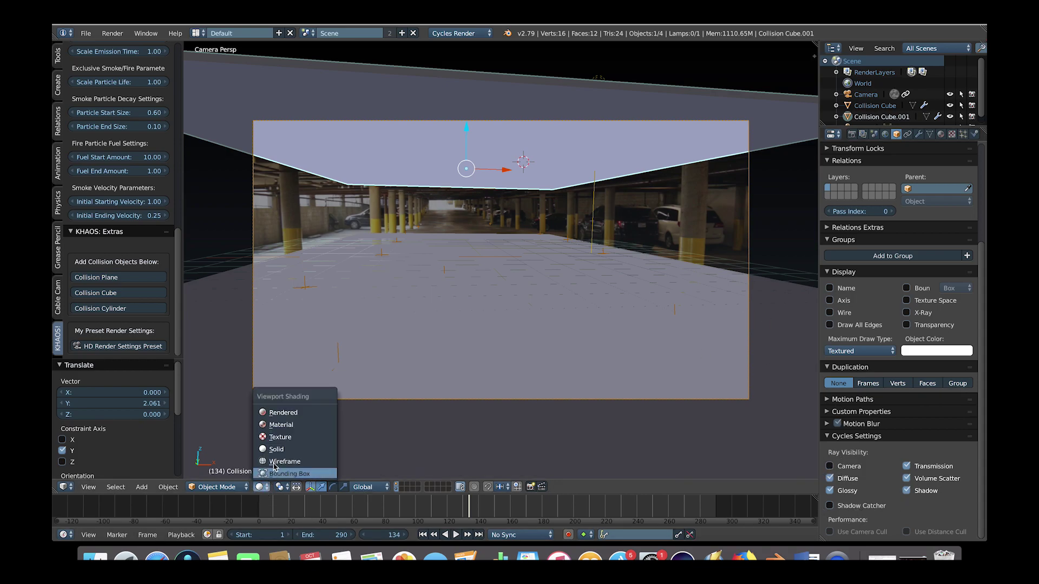
pyautogui.click(286, 413)
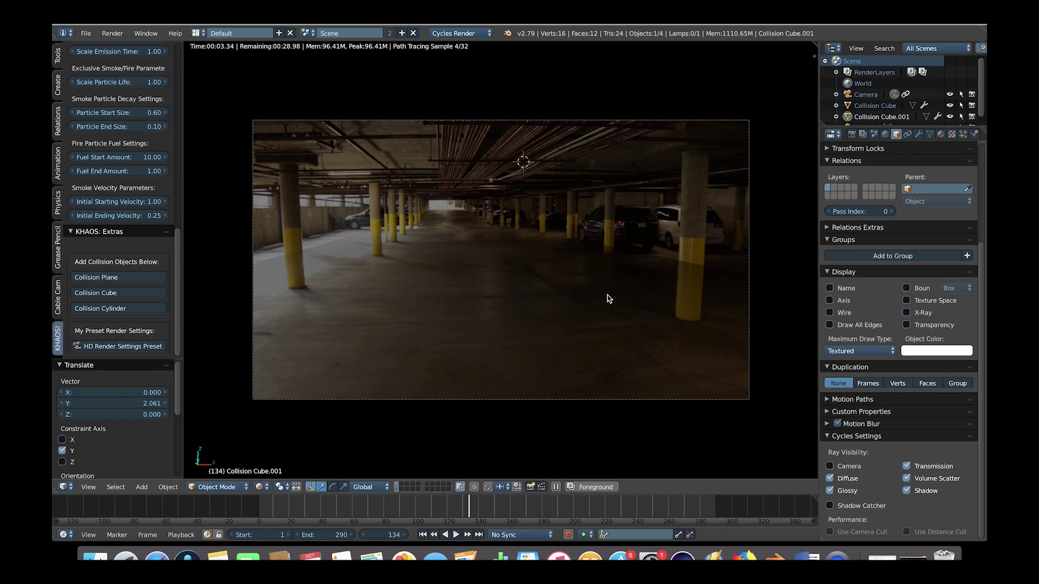
pyautogui.hotkey('shift', 'z')
pyautogui.press('z')
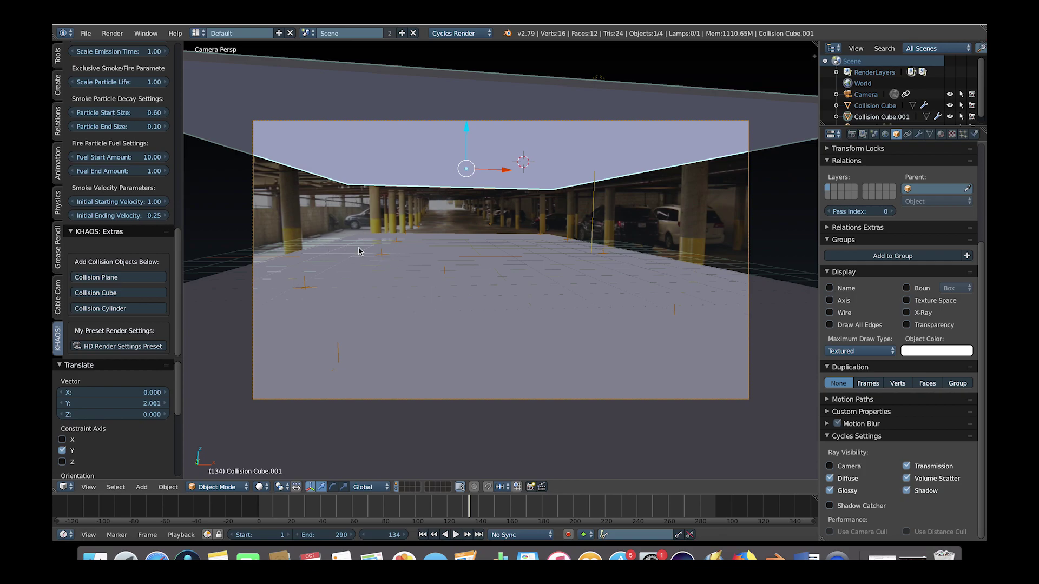
# Step: Delete the existing lamp above the slabs
pyautogui.scroll(-5, 477, 258)
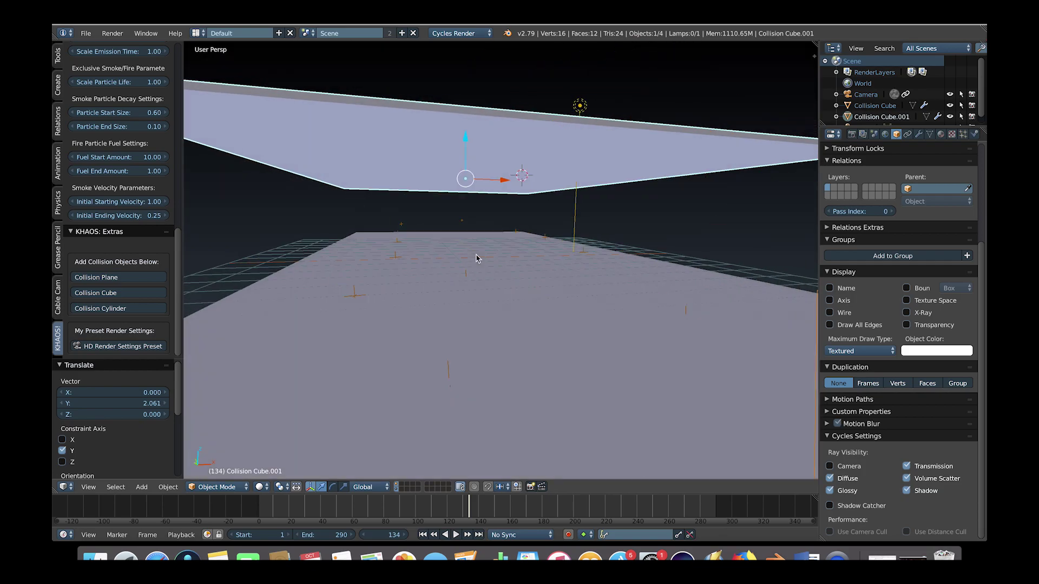
pyautogui.rightClick(557, 167)
pyautogui.press('x')
pyautogui.click(557, 169)
# Step: Add a Hemi lamp and move it outside the slabs' long side, near floor height
pyautogui.moveTo(560, 170); pyautogui.dragTo(449, 276, button='middle')
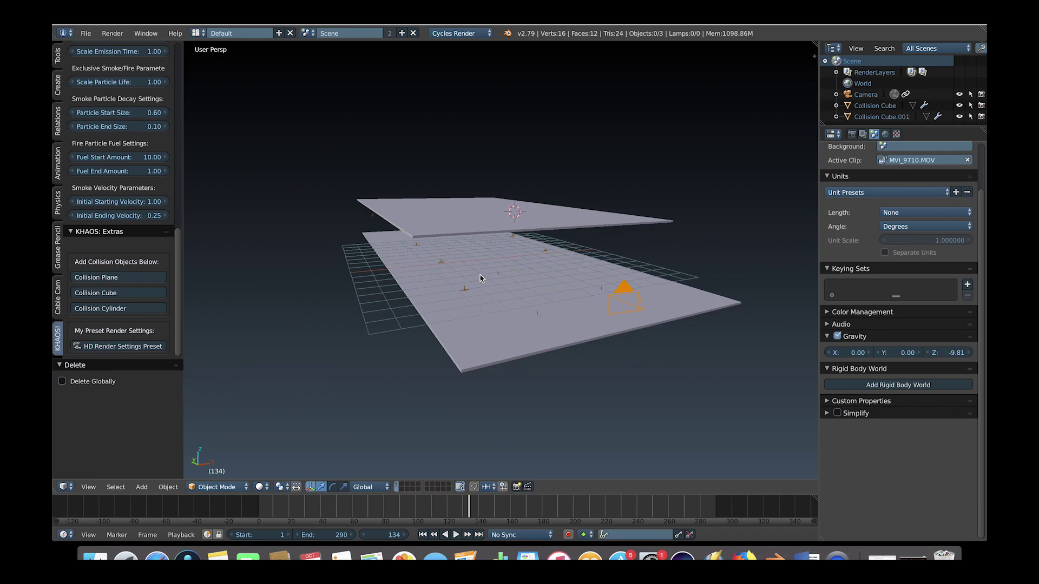
pyautogui.hotkey('shift', 'a')
pyautogui.moveTo(440, 404)
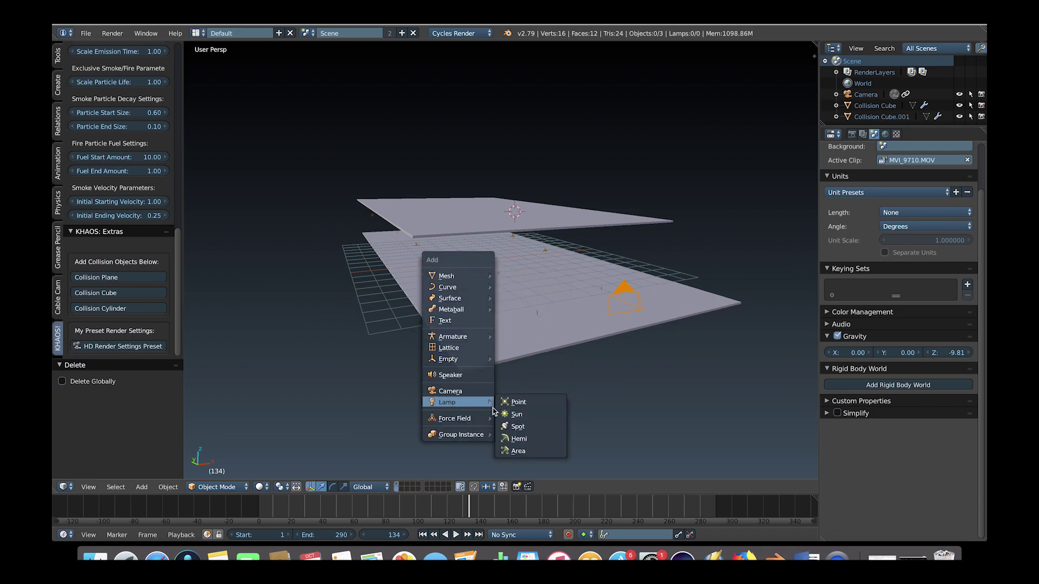
pyautogui.click(518, 436)
pyautogui.press('g')
pyautogui.press('x')
pyautogui.click(326, 238)
pyautogui.scroll(-4, 357, 225)
pyautogui.moveTo(395, 200); pyautogui.dragTo(396, 186)
pyautogui.moveTo(434, 224); pyautogui.dragTo(360, 224)
pyautogui.click(322, 192)
pyautogui.moveTo(322, 189); pyautogui.dragTo(322, 196)
pyautogui.moveTo(259, 201); pyautogui.dragTo(319, 202, button='middle')
pyautogui.hscroll(-3, 319, 203)
# Step: Trackball-rotate the Hemi lamp about 80.2° and -4.58° so it shines in between the slabs
pyautogui.press('r')
pyautogui.press('r')
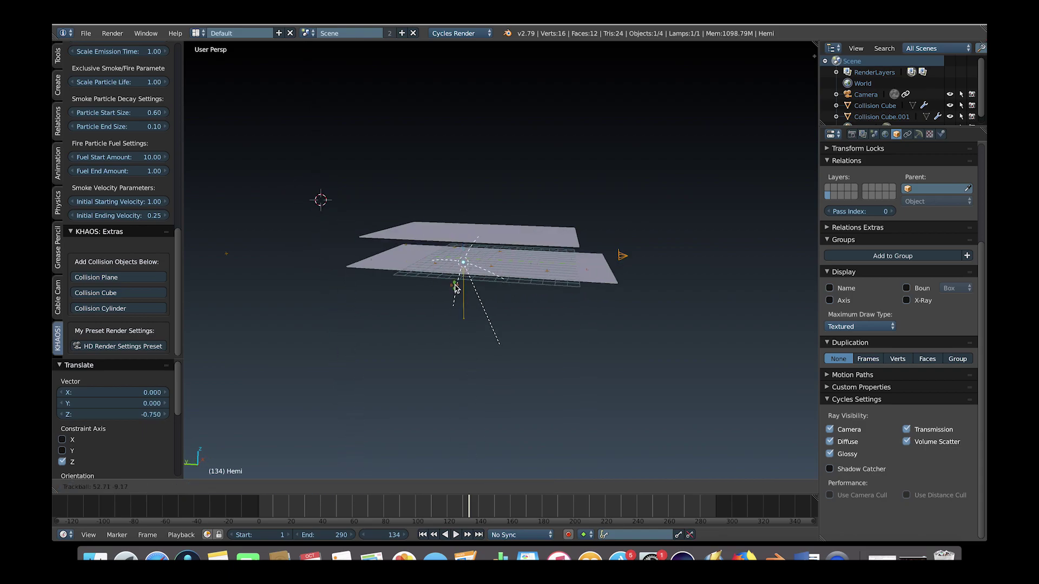
pyautogui.click(457, 303)
pyautogui.hscroll(3, 458, 303)
pyautogui.scroll(3, 457, 302)
pyautogui.hscroll(-3, 457, 298)
# Step: Duplicate the Hemi lamp repeatedly to form a row of five along the slabs' side
pyautogui.hotkey('shift', 'd')
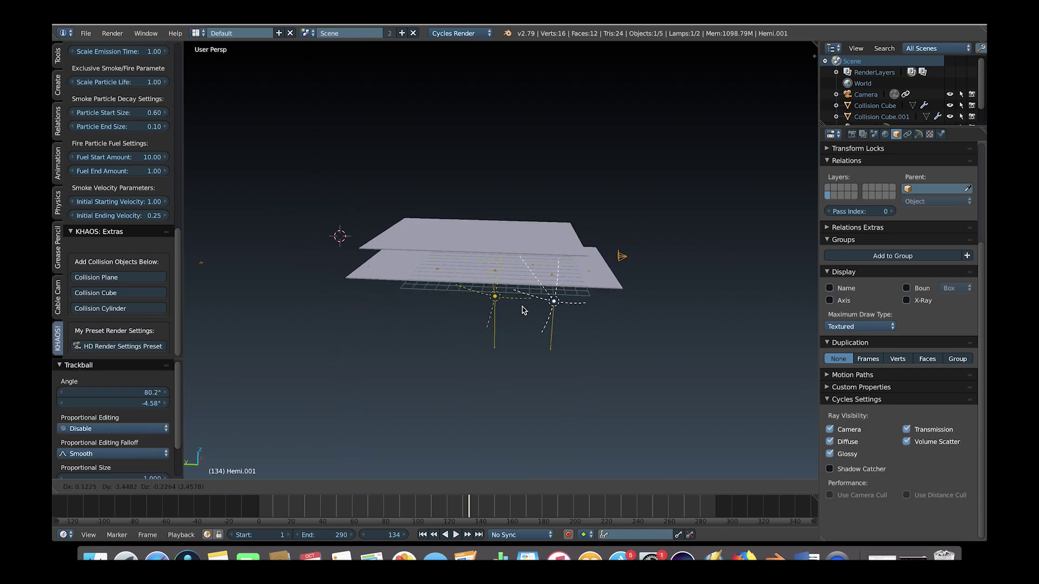
pyautogui.click(546, 305)
pyautogui.hotkey('shift', 'd')
pyautogui.click(388, 297)
pyautogui.hotkey('shift', 'd')
pyautogui.click(299, 297)
pyautogui.hscroll(5, 299, 296)
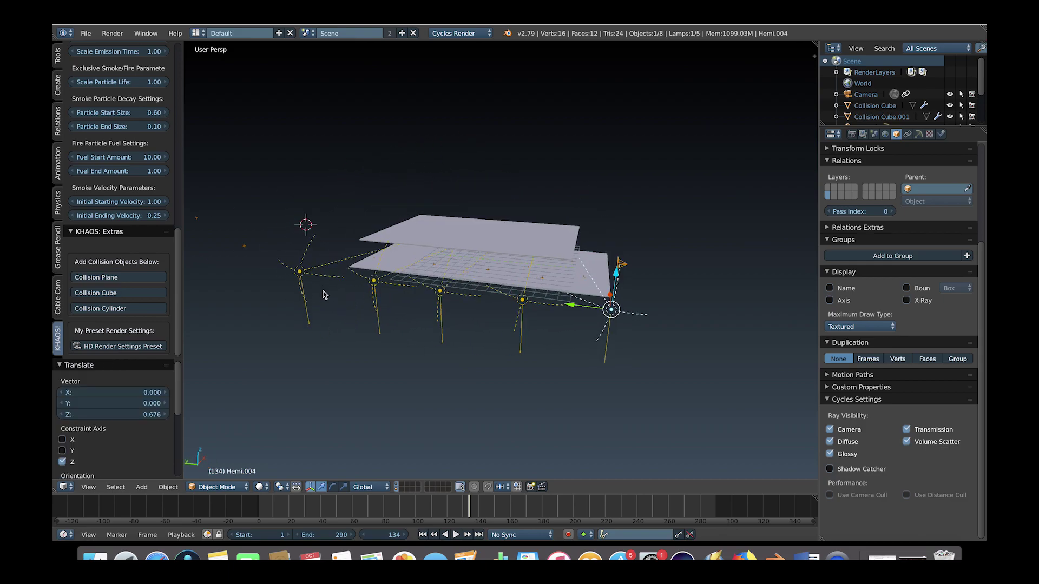
pyautogui.hscroll(3, 323, 293)
# Step: Return to the camera view in wireframe and enable world nodes, sampling the Background color from the garage footage
pyautogui.click(88, 487)
pyautogui.click(100, 445)
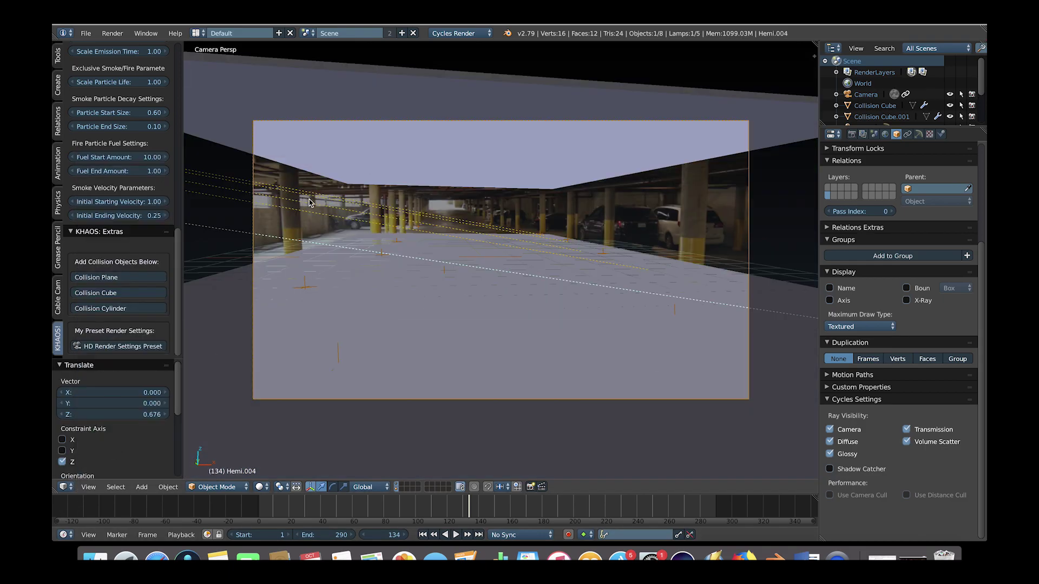
pyautogui.press('z')
pyautogui.click(884, 134)
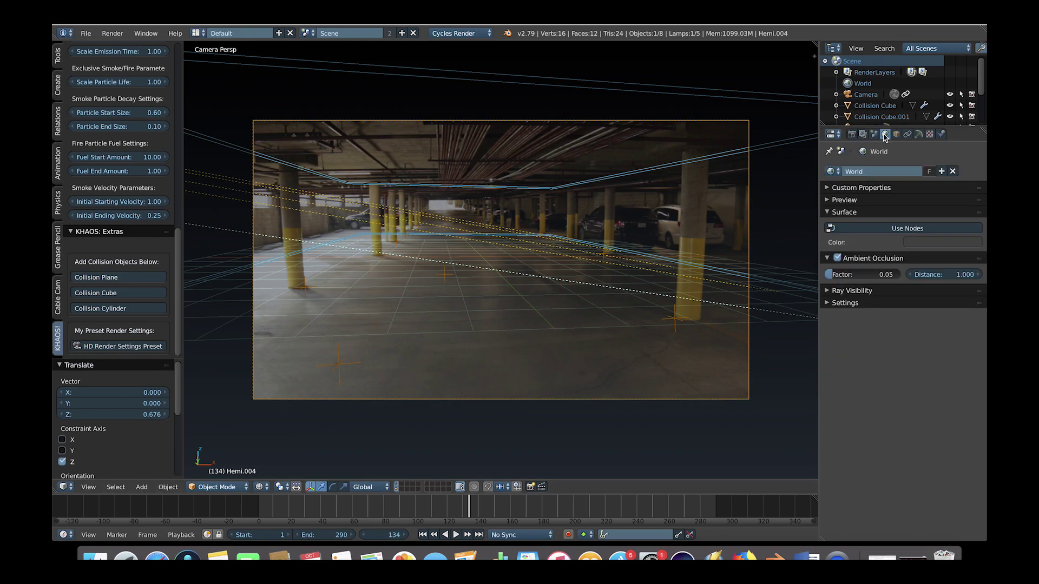
pyautogui.click(908, 234)
pyautogui.click(935, 249)
pyautogui.click(964, 191)
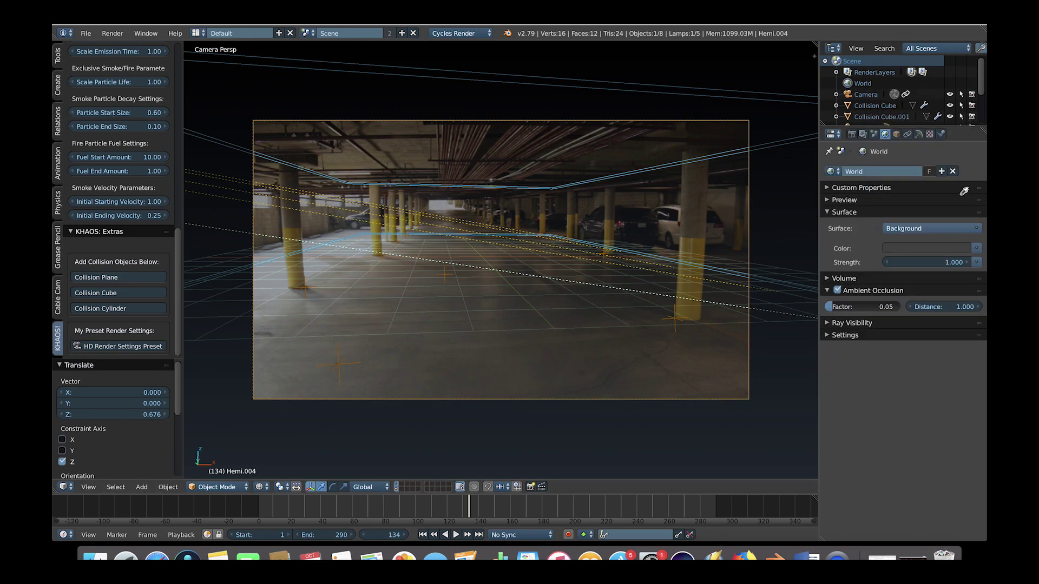
pyautogui.click(435, 229)
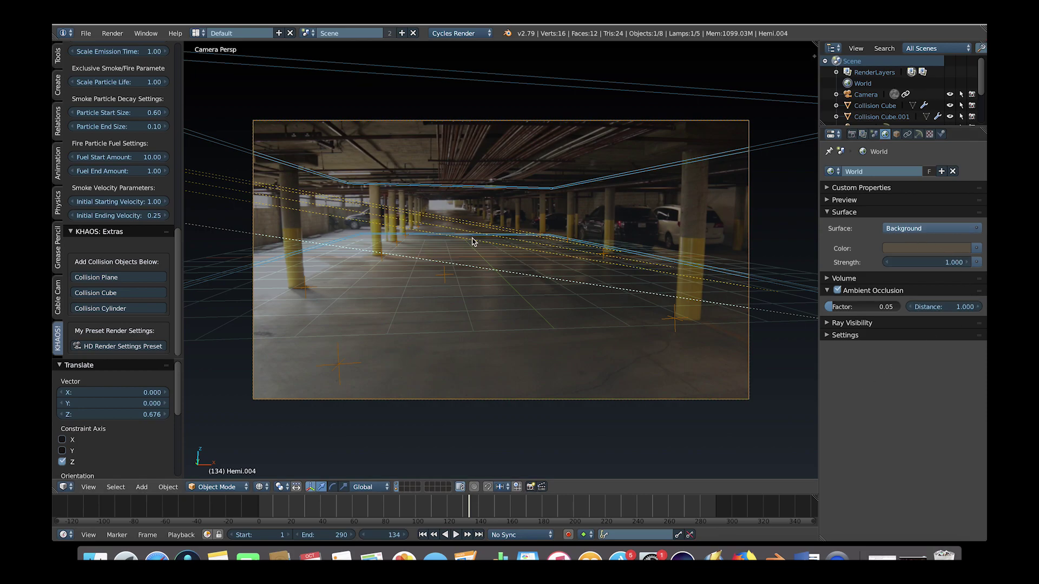
# Step: Go to frame 45 and place the 3D cursor on the garage floor between the pillars
pyautogui.moveTo(257, 507); pyautogui.dragTo(368, 506)
pyautogui.click(328, 514)
pyautogui.hotkey('alt', 'a')
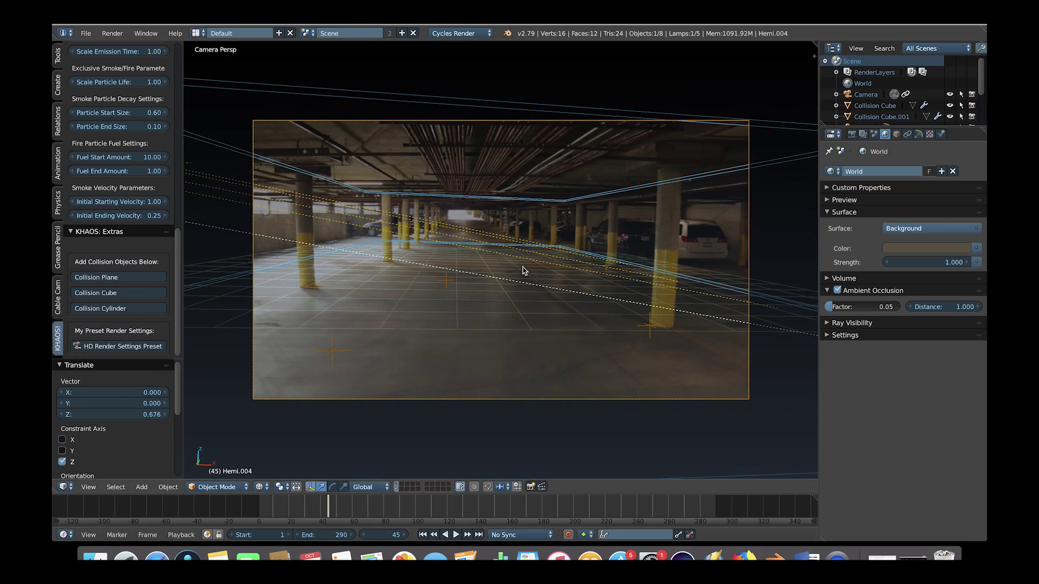
pyautogui.click(482, 263)
# Step: Choose Dynamic Smoke/Fire as the KHAOS smoke type
pyautogui.scroll(20, 108, 183)
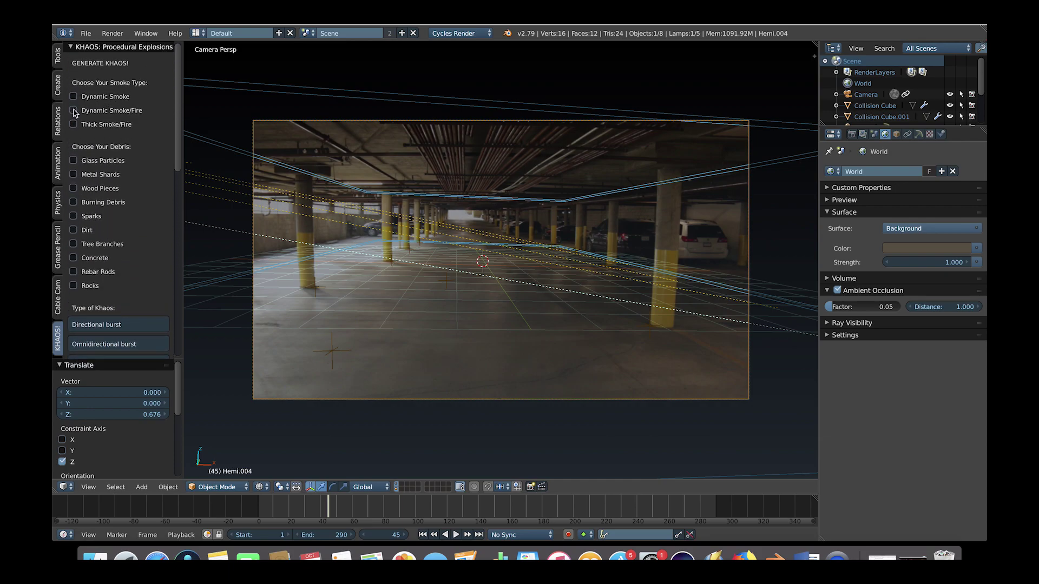
pyautogui.click(75, 112)
pyautogui.scroll(-10, 126, 290)
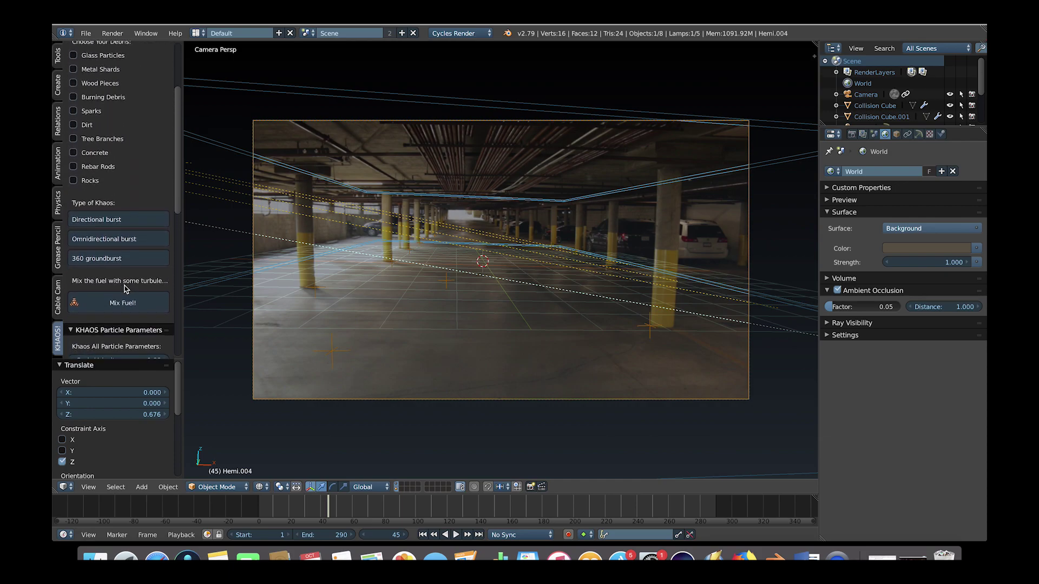
pyautogui.scroll(-5, 124, 289)
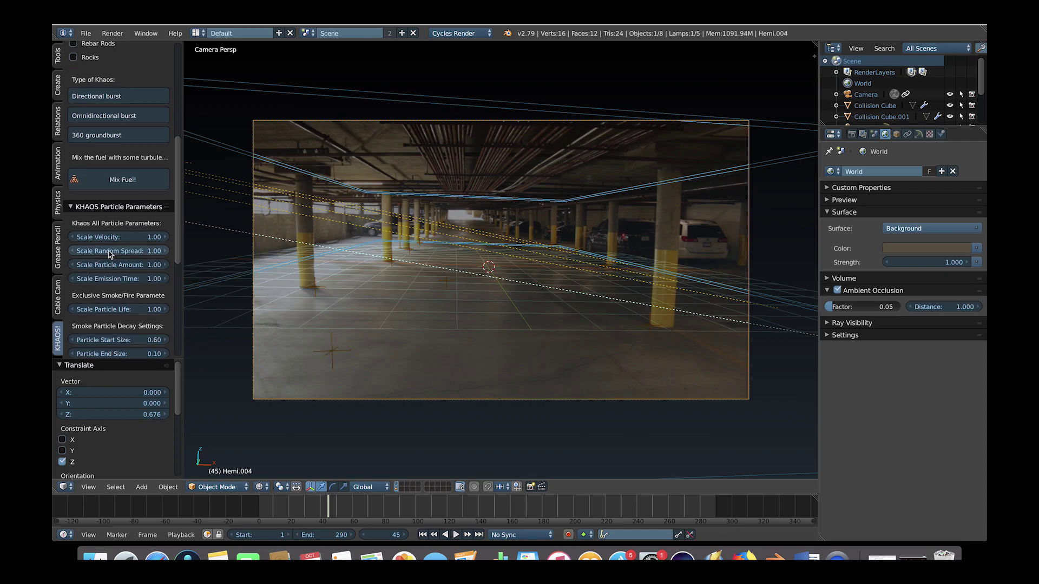
# Step: Set the smoke decay's Particle Start Size to 1 and Particle End Size to 0.3
pyautogui.click(122, 260)
pyautogui.write('1')
pyautogui.press('Return')
pyautogui.click(120, 270)
pyautogui.write('0.3')
pyautogui.press('Return')
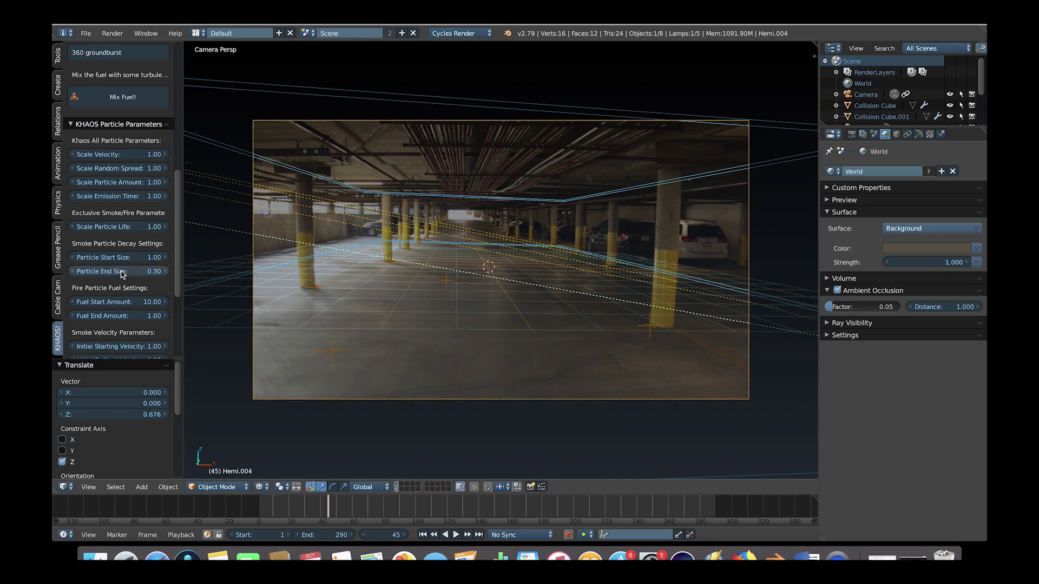
# Step: Set the Fuel Start Amount to 2 and the Initial Starting Velocity to 0.3
pyautogui.doubleClick(125, 302)
pyautogui.write('2')
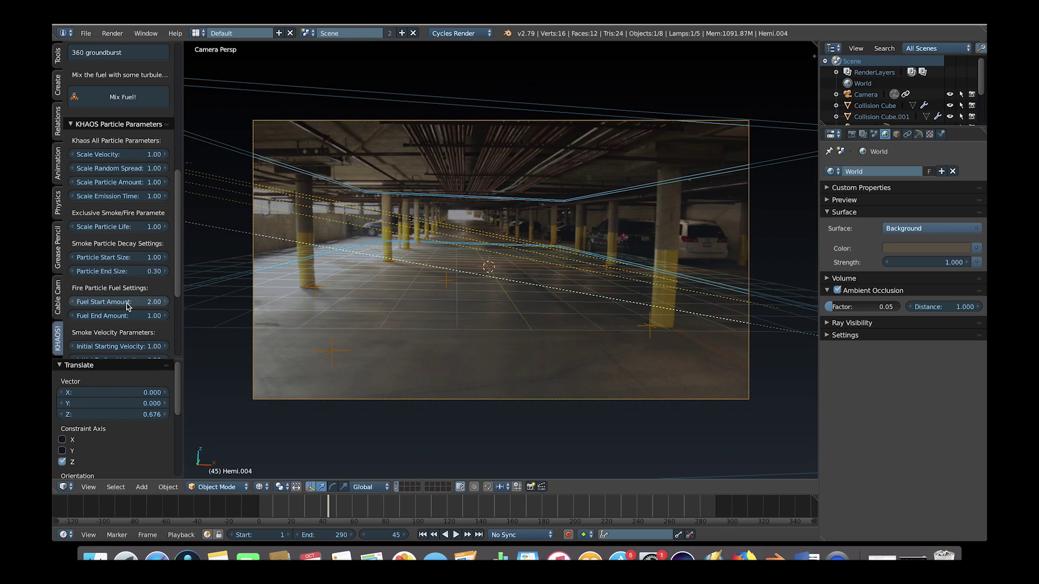
pyautogui.press('Return')
pyautogui.scroll(-2, 124, 300)
pyautogui.doubleClick(124, 301)
pyautogui.write('0.3')
pyautogui.press('Return')
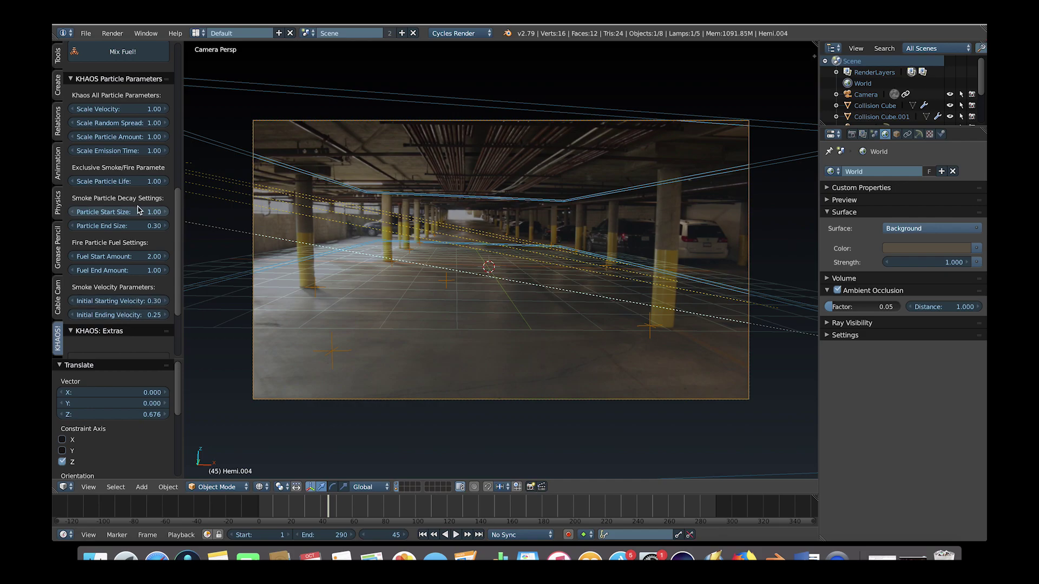
# Step: Generate a KHAOS 360 groundburst at the 3D cursor and scrub to frame 56 to check it
pyautogui.scroll(2, 138, 210)
pyautogui.scroll(-3, 138, 209)
pyautogui.scroll(3, 137, 209)
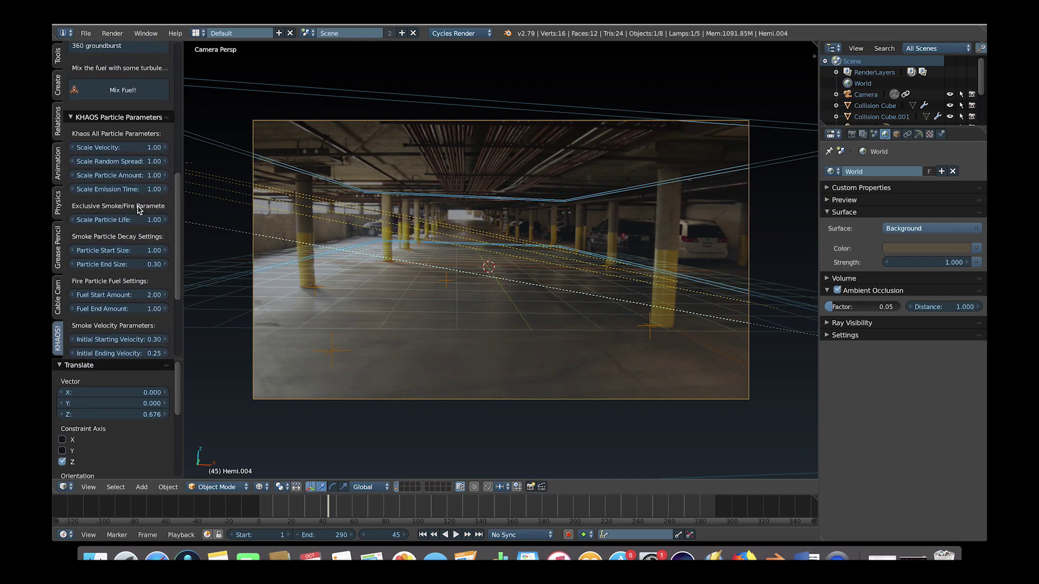
pyautogui.scroll(8, 138, 210)
pyautogui.click(115, 217)
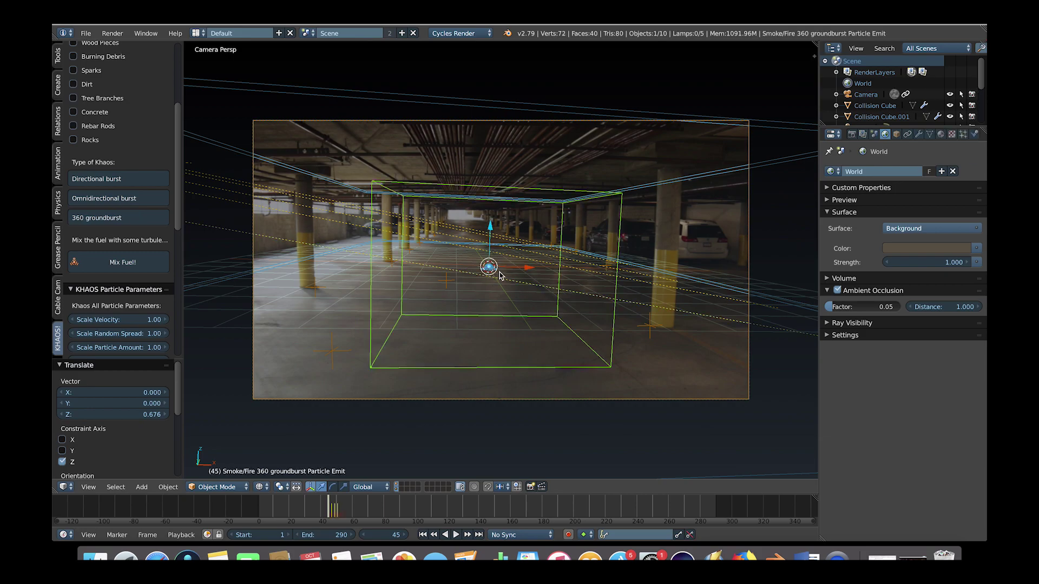
pyautogui.press('z')
pyautogui.moveTo(303, 508); pyautogui.dragTo(347, 508)
pyautogui.press('z')
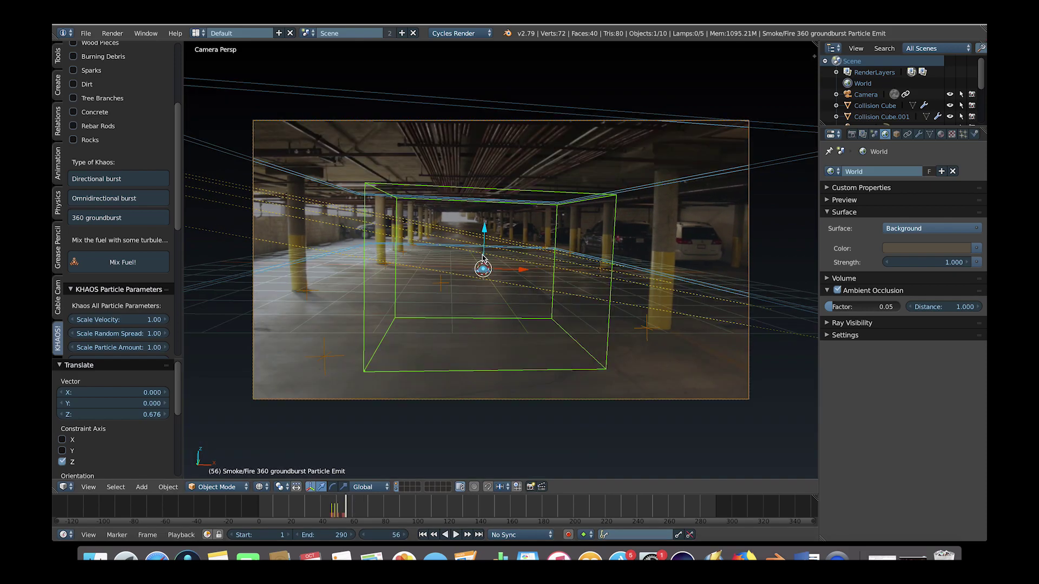
# Step: Select the smoke domain and raise it 0.766 along Z above the floor
pyautogui.rightClick(488, 268)
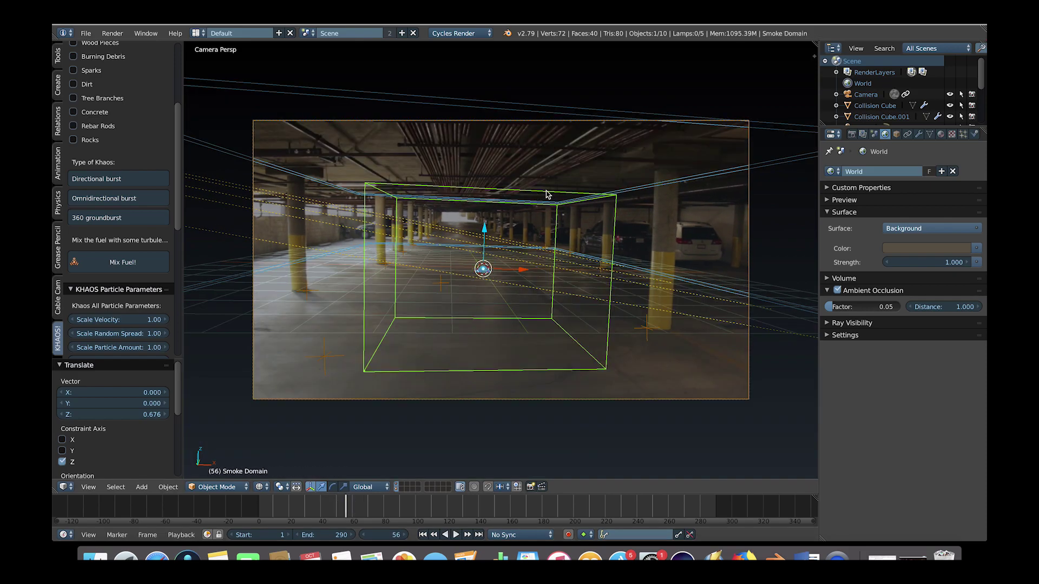
pyautogui.moveTo(481, 227)
pyautogui.mouseDown()
pyautogui.moveTo(507, 174)
pyautogui.moveTo(487, 172)
pyautogui.moveTo(490, 153)
pyautogui.moveTo(510, 165)
pyautogui.mouseUp()
pyautogui.press('z')
pyautogui.press('z')
# Step: Disable the viewport display of the smoke domain's simulation in its physics settings
pyautogui.hscroll(10, 426, 247)
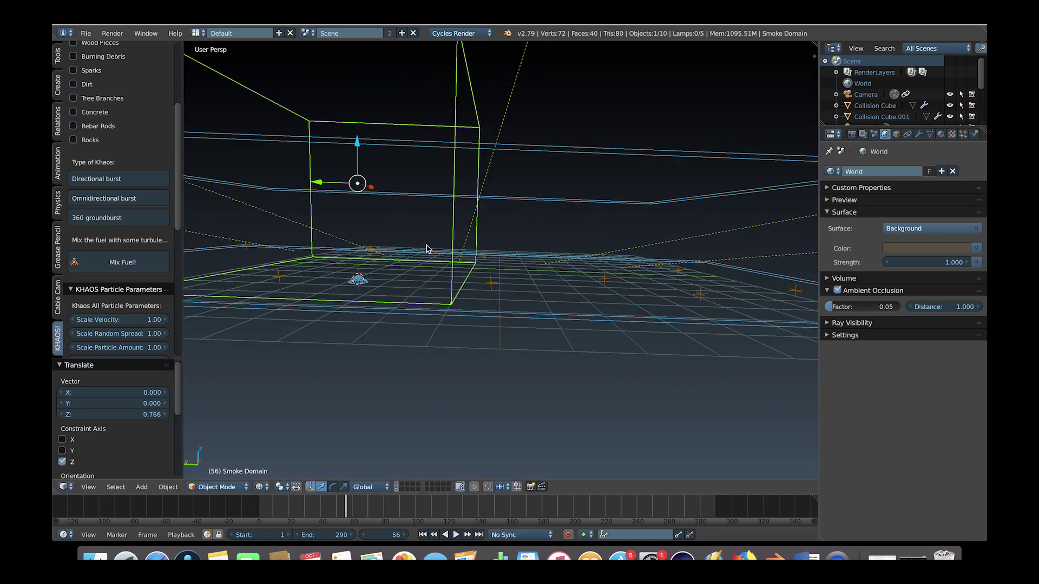
pyautogui.click(975, 134)
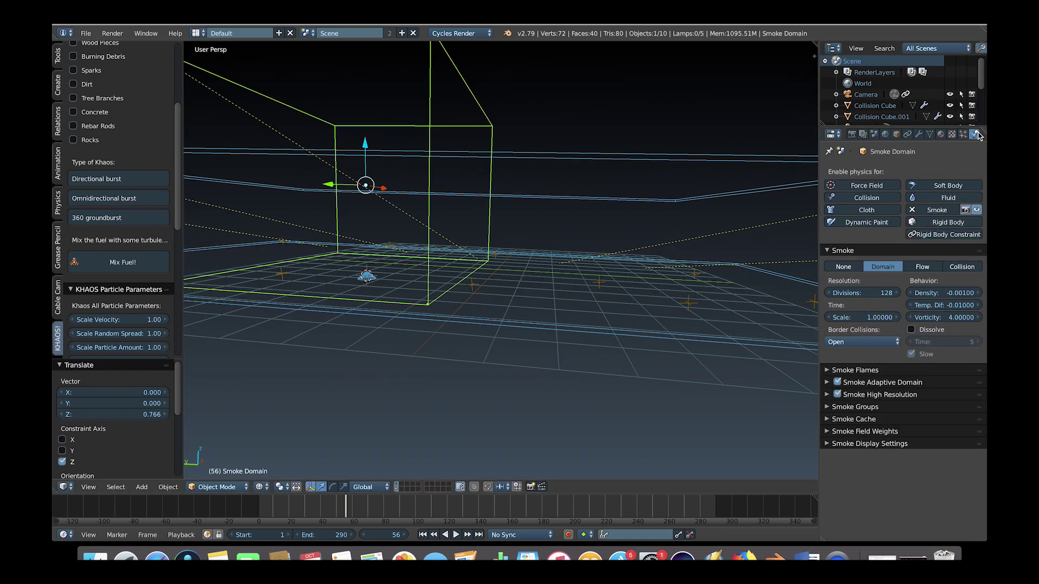
pyautogui.click(976, 212)
pyautogui.hscroll(1, 278, 238)
pyautogui.hscroll(5, 279, 237)
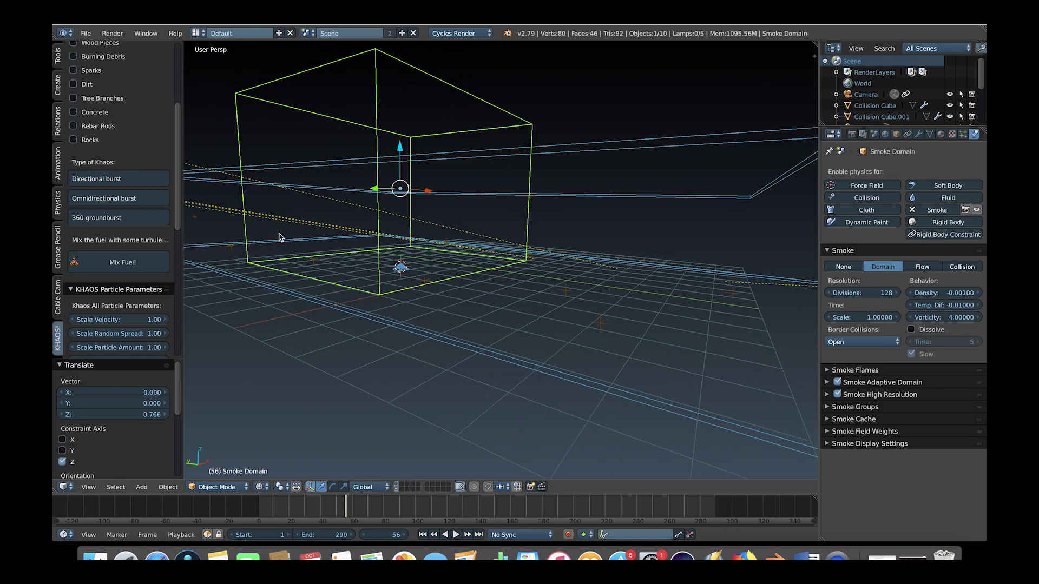
pyautogui.hscroll(-3, 279, 238)
pyautogui.hscroll(-2, 279, 238)
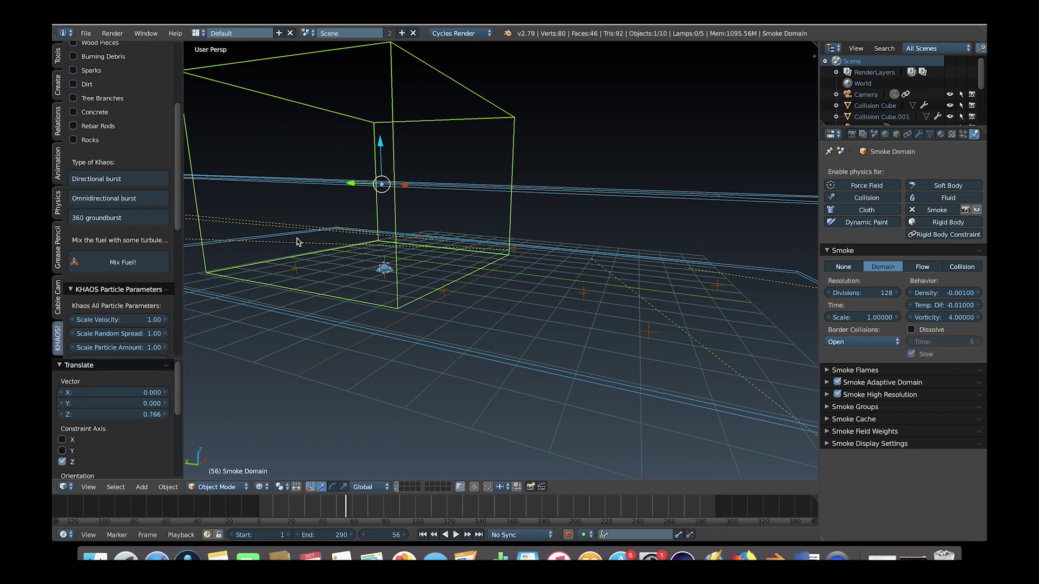
# Step: Select the groundburst particle emitter and raise it slightly along Z
pyautogui.rightClick(377, 274)
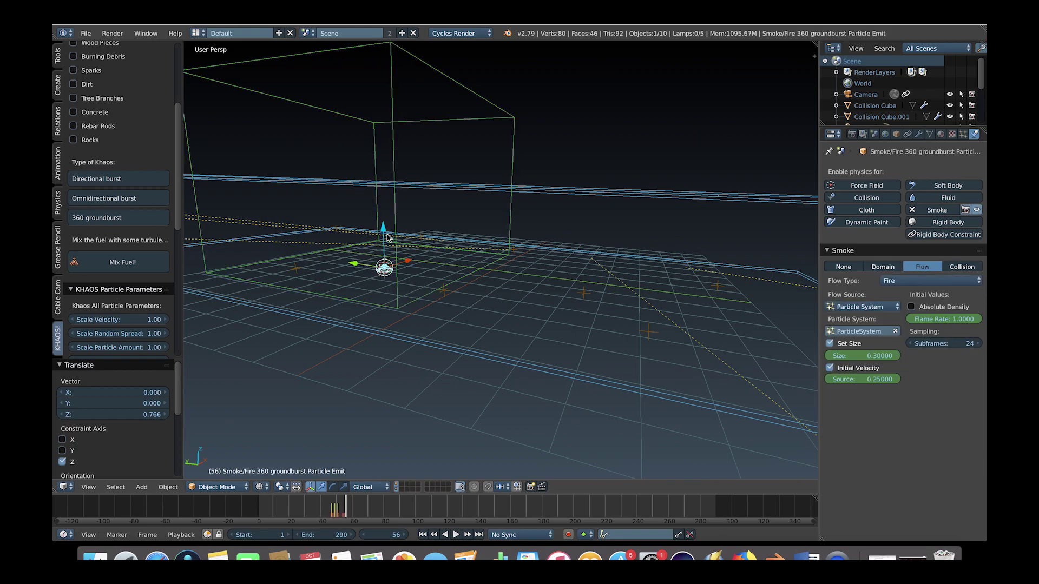
pyautogui.press('g')
pyautogui.press('z')
pyautogui.moveTo(417, 208); pyautogui.dragTo(427, 204)
# Step: In camera view, shift the smoke domain and emitter together along X and about 0.734 along Y
pyautogui.click(90, 486)
pyautogui.click(136, 444)
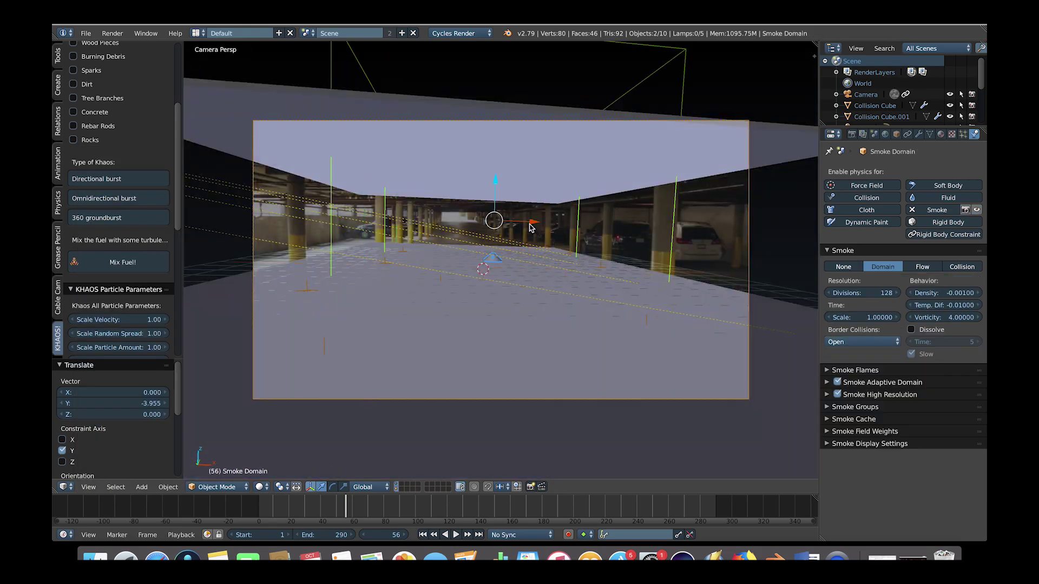
pyautogui.moveTo(529, 225); pyautogui.dragTo(505, 227)
pyautogui.press('g')
pyautogui.press('y')
pyautogui.click(486, 246)
# Step: Select the groundburst particle emitter and set its particle lifetime to 3
pyautogui.moveTo(292, 501); pyautogui.dragTo(334, 499)
pyautogui.hscroll(-2, 523, 268)
pyautogui.moveTo(523, 268); pyautogui.dragTo(456, 245, button='middle')
pyautogui.rightClick(456, 256)
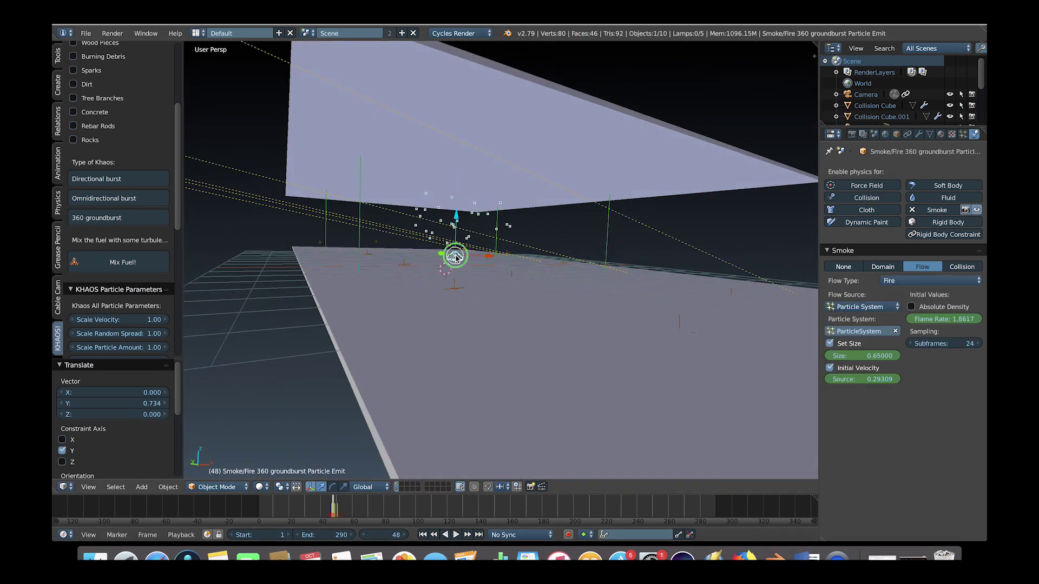
pyautogui.click(961, 135)
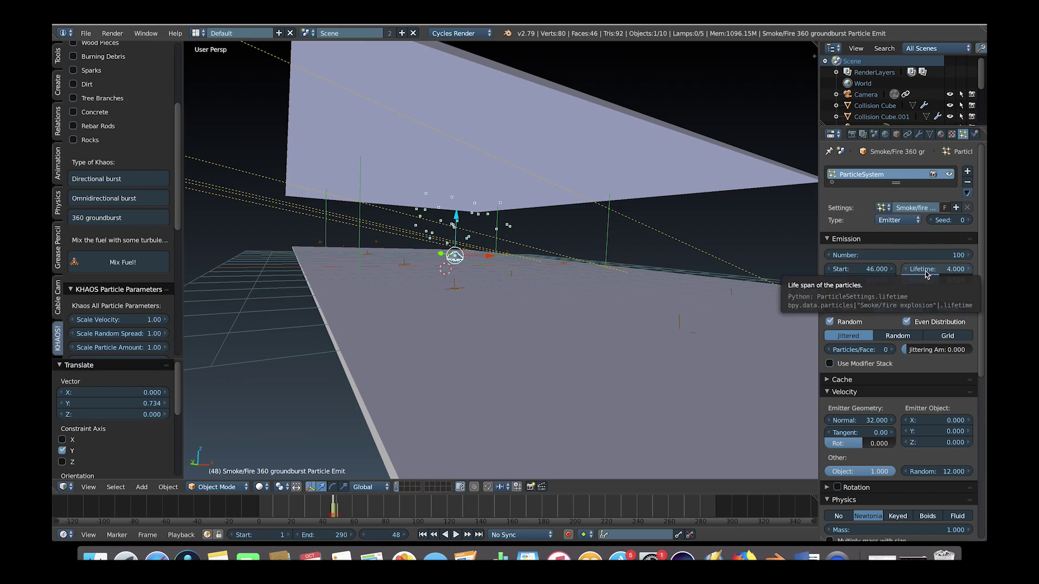
pyautogui.click(905, 268)
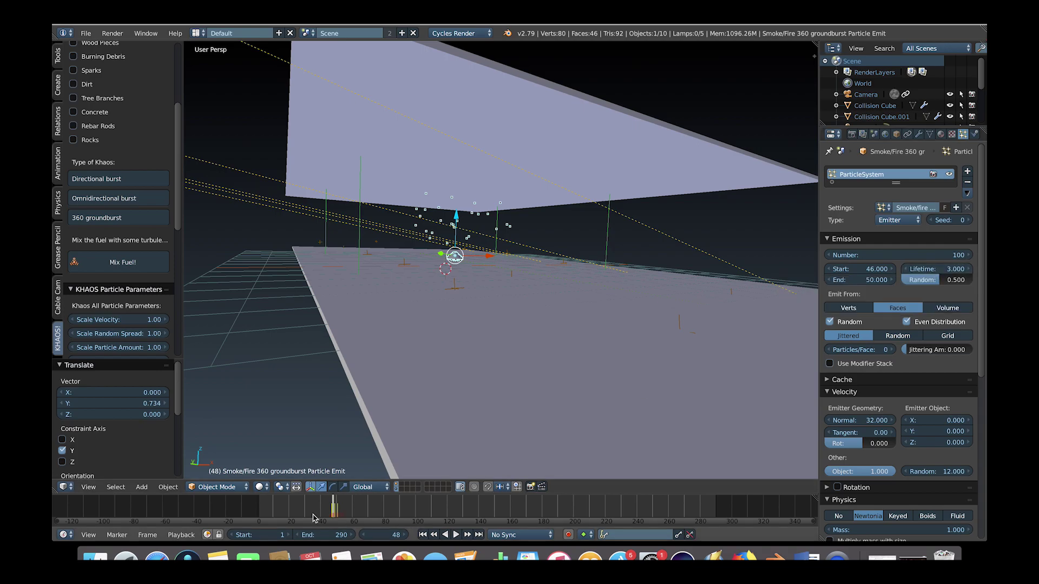
# Step: Set the emitter's normal velocity to 12 and its emission end to frame 48
pyautogui.scroll(-4, 870, 327)
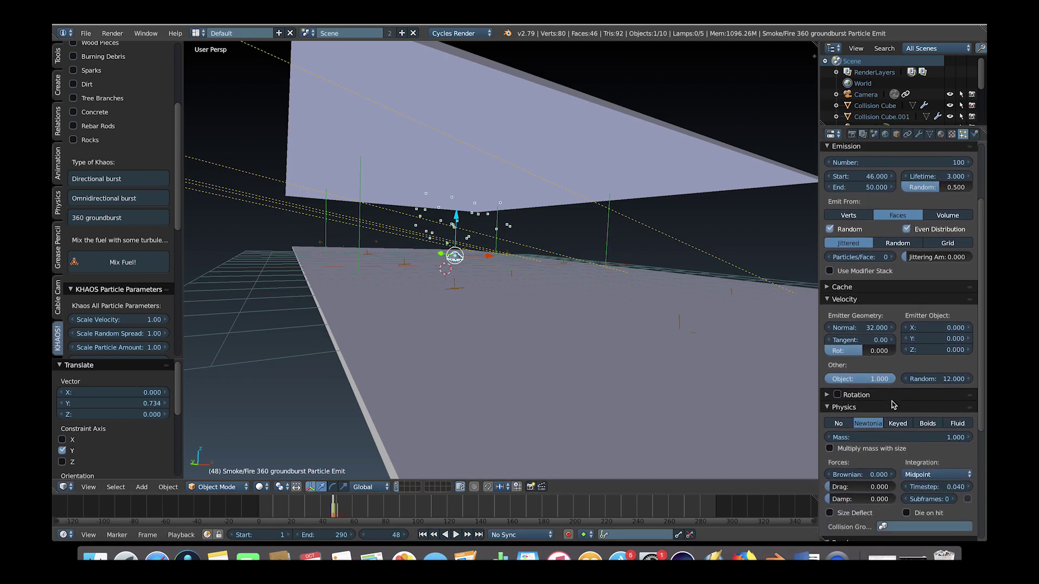
pyautogui.click(860, 328)
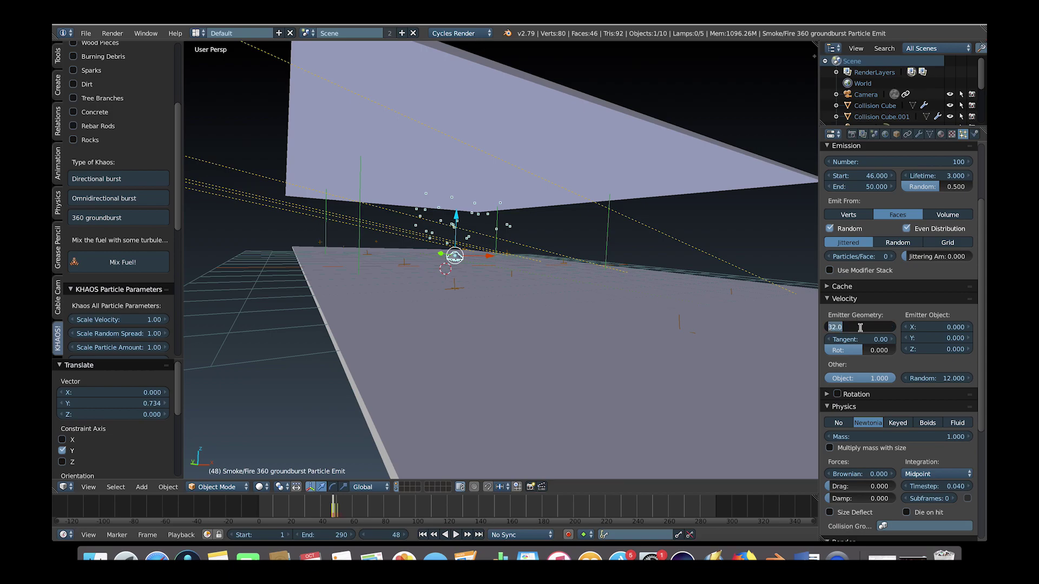
pyautogui.moveTo(288, 506); pyautogui.dragTo(336, 508)
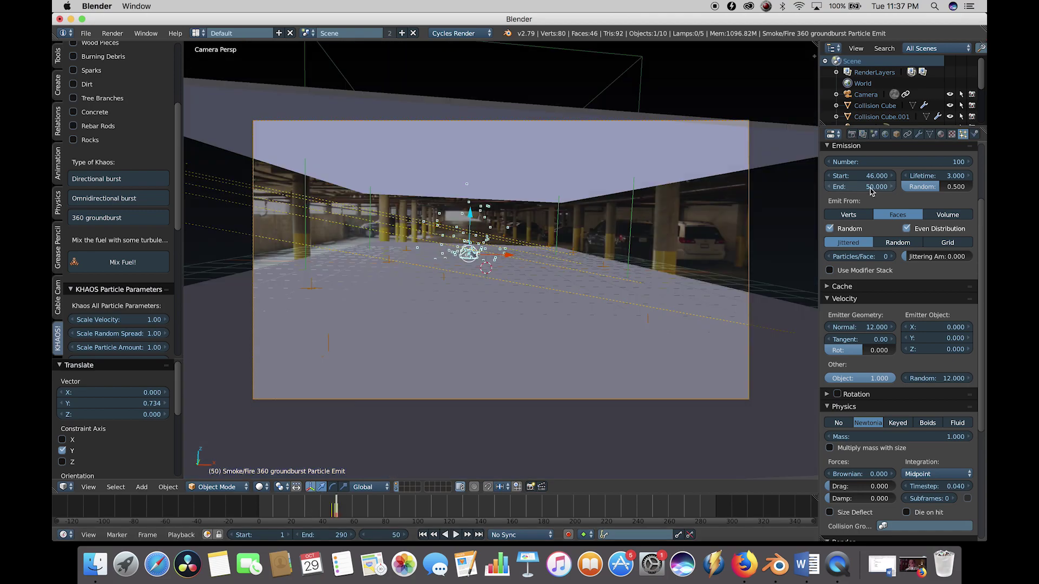
pyautogui.click(869, 187)
pyautogui.write('48')
pyautogui.press('Return')
# Step: Play the burst, resize the emitter in camera view and lower it 0.149 along Z toward the floor
pyautogui.hotkey('alt', 'a')
pyautogui.click(337, 507)
pyautogui.press('Escape')
pyautogui.press('s')
pyautogui.click(510, 252)
pyautogui.moveTo(469, 221); pyautogui.dragTo(470, 224)
pyautogui.moveTo(317, 505); pyautogui.dragTo(333, 506)
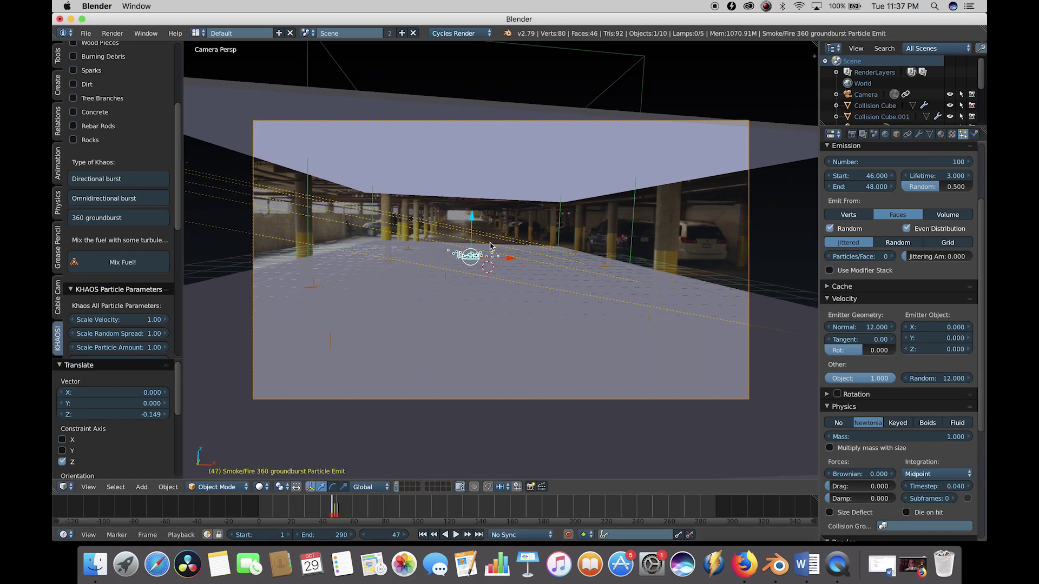
pyautogui.press('s')
pyautogui.click(540, 245)
# Step: Duplicate the groundburst emitter in place and give the copy its own independent particle settings
pyautogui.hotkey('shift', 'd')
pyautogui.press('Escape')
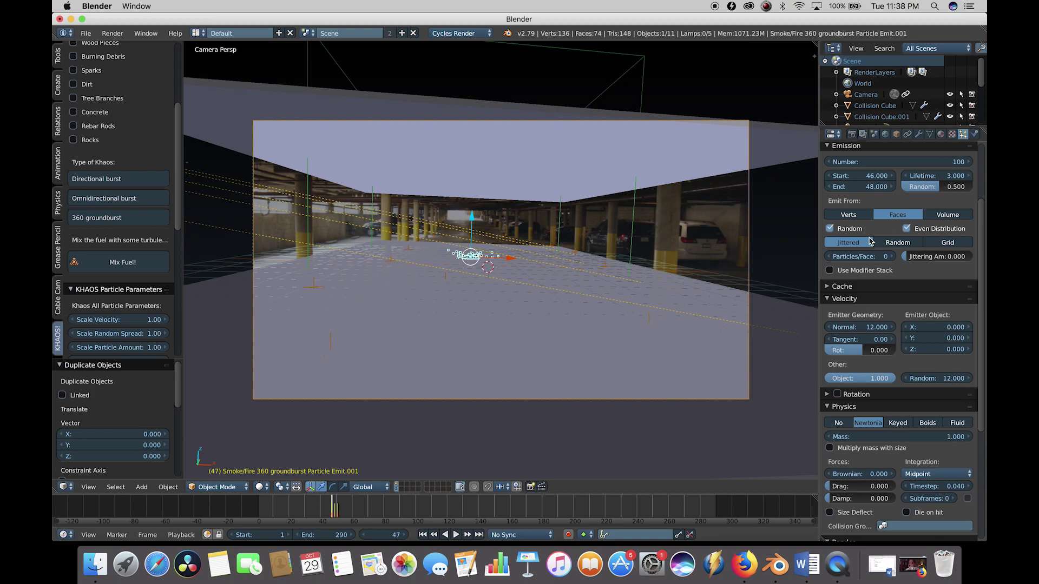
pyautogui.scroll(4, 870, 240)
pyautogui.click(957, 202)
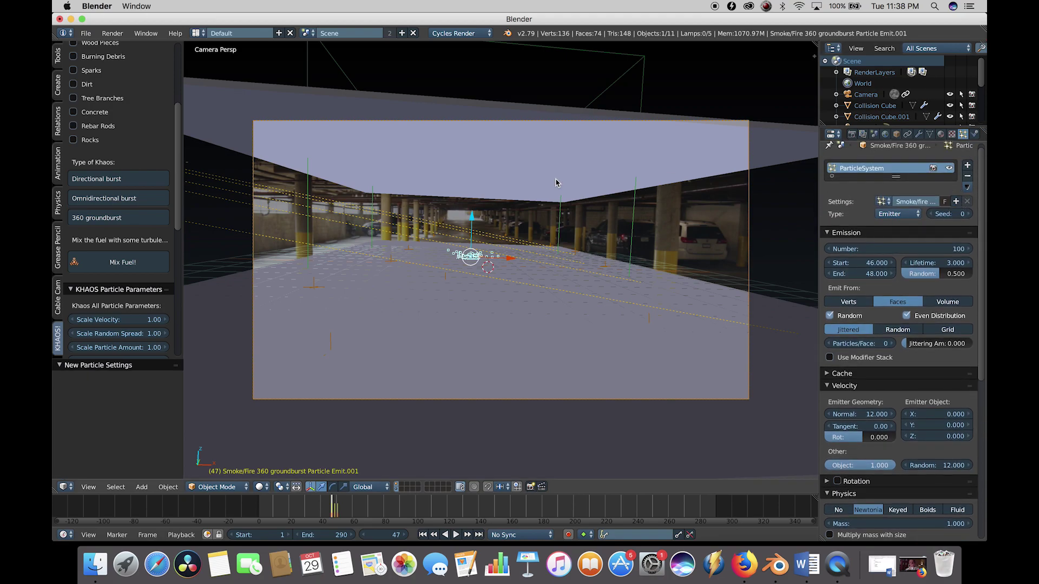
# Step: Resize the duplicated emitter and raise it 0.154 along Z, checking the burst around frames 46 to 48
pyautogui.press('s')
pyautogui.click(702, 308)
pyautogui.press('s')
pyautogui.click(606, 294)
pyautogui.moveTo(471, 225); pyautogui.dragTo(474, 220)
pyautogui.moveTo(294, 509); pyautogui.dragTo(309, 509)
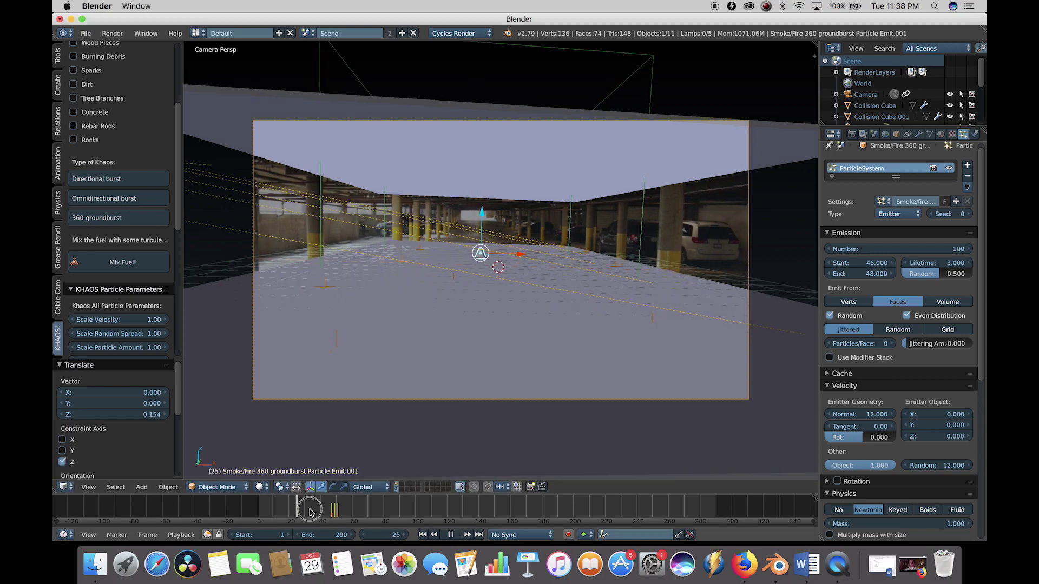
pyautogui.moveTo(332, 514); pyautogui.dragTo(335, 512)
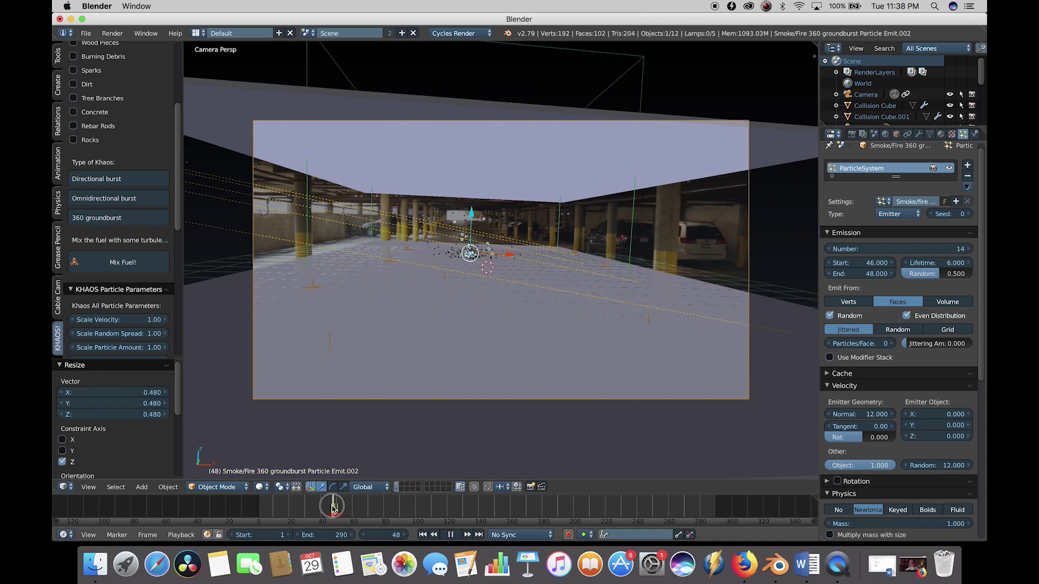
pyautogui.moveTo(334, 507); pyautogui.dragTo(330, 507)
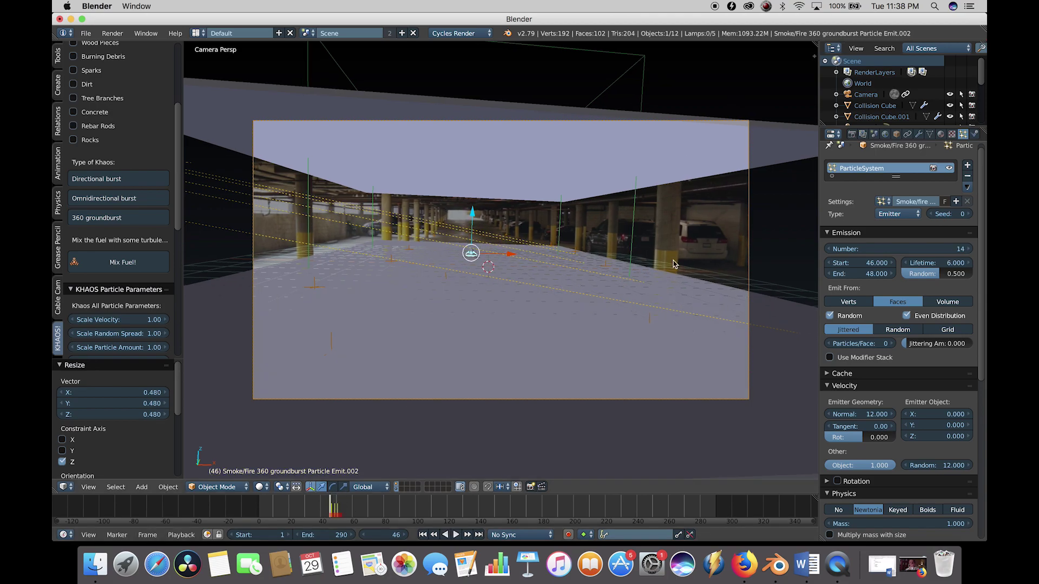
# Step: Raise the smoke domain 0.359 along Z and set its border collisions to Collide All
pyautogui.rightClick(562, 220)
pyautogui.moveTo(463, 270); pyautogui.dragTo(460, 283, button='middle')
pyautogui.moveTo(485, 157); pyautogui.dragTo(495, 141)
pyautogui.click(496, 142)
pyautogui.click(973, 134)
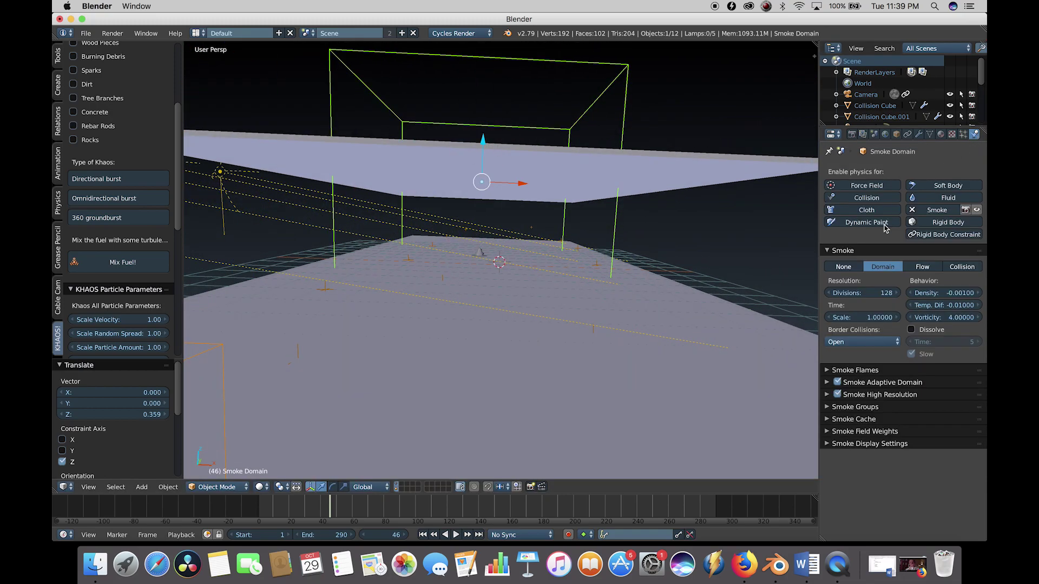
pyautogui.click(846, 342)
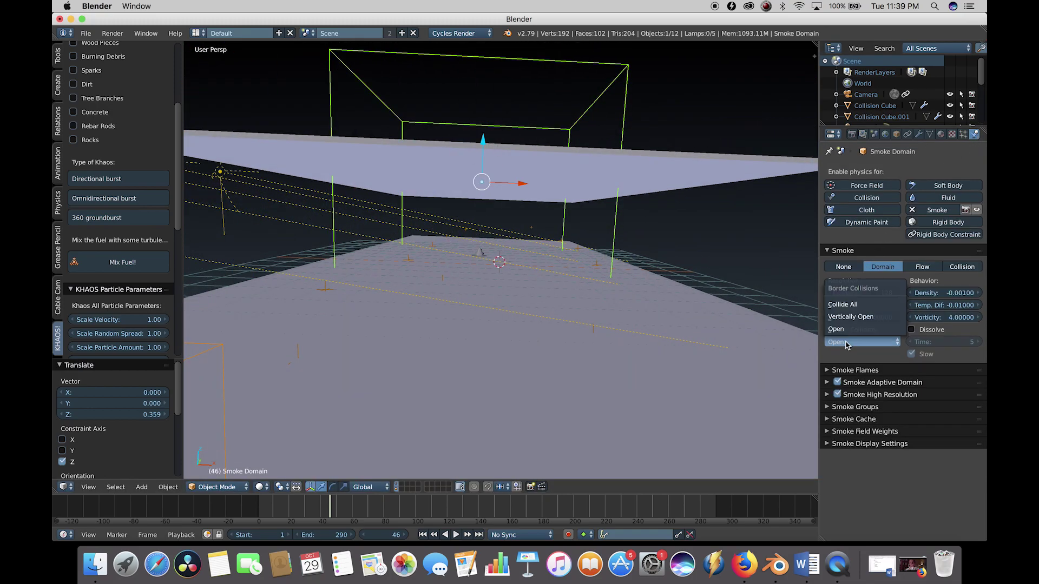
pyautogui.click(855, 305)
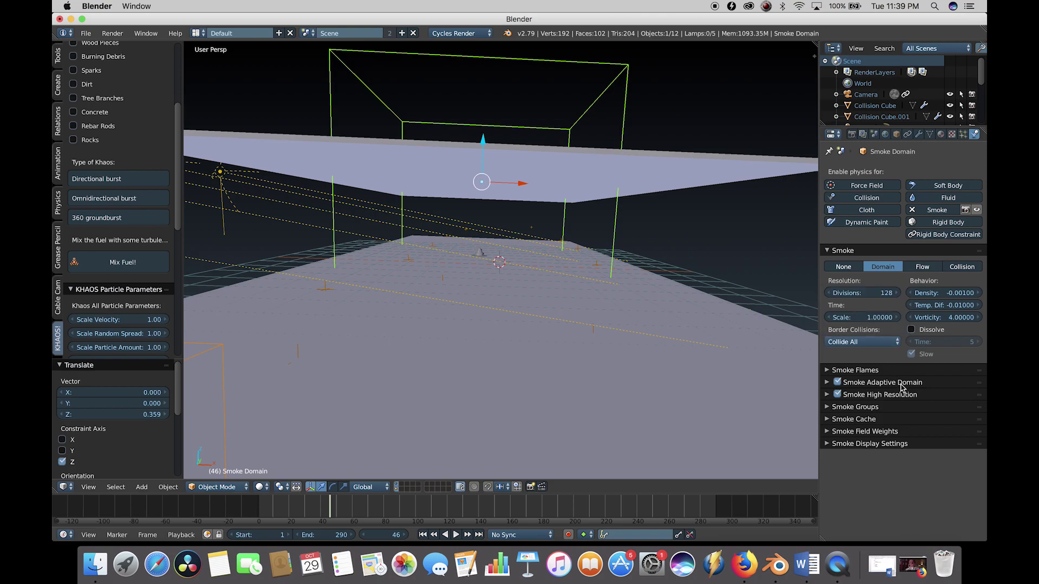
# Step: Disable Smoke High Resolution on the domain and set its resolution divisions to 200
pyautogui.click(836, 396)
pyautogui.click(870, 293)
pyautogui.write('200')
pyautogui.press('Return')
# Step: Set the domain's flame reaction speed to 0.05 and its flame smoke amount to 3
pyautogui.click(827, 370)
pyautogui.doubleClick(863, 398)
pyautogui.write('0.05')
pyautogui.press('Return')
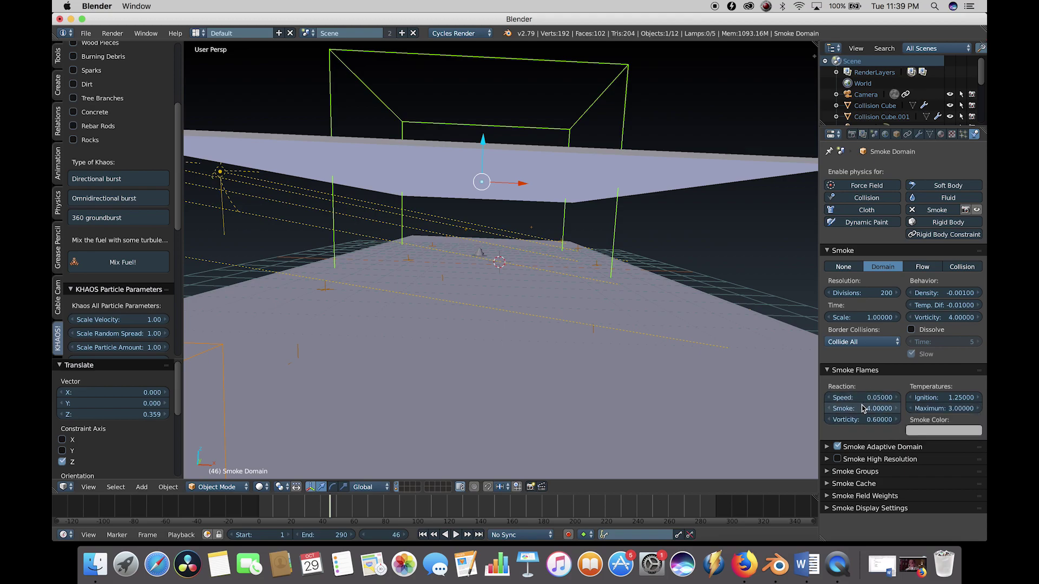
pyautogui.doubleClick(860, 407)
pyautogui.write('3')
pyautogui.press('Return')
# Step: Save the project as "Live action explosion tutorial record.blend" and re-enable the smoke domain's viewport display
pyautogui.click(85, 33)
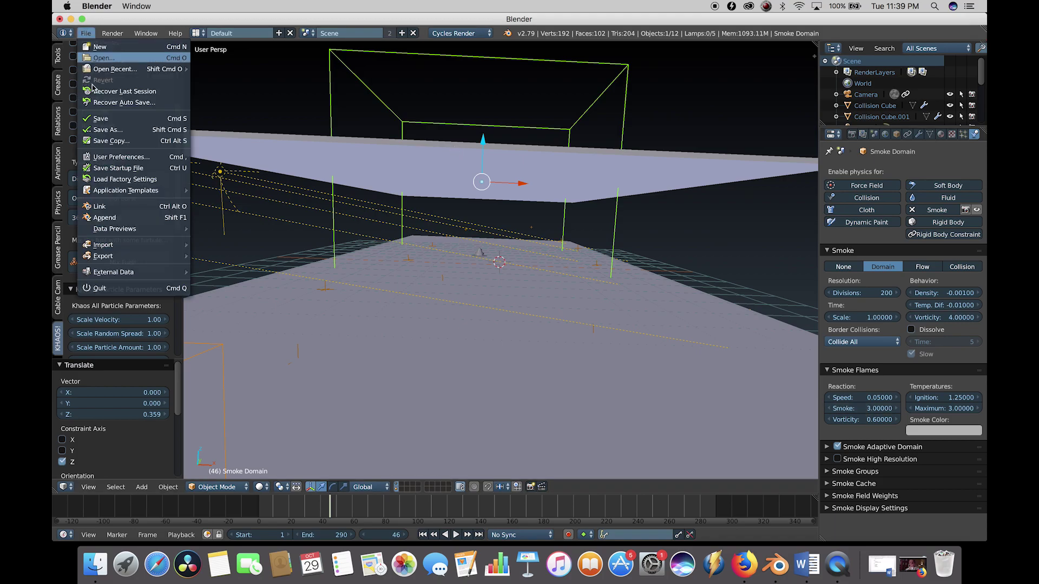
pyautogui.click(109, 130)
pyautogui.click(941, 63)
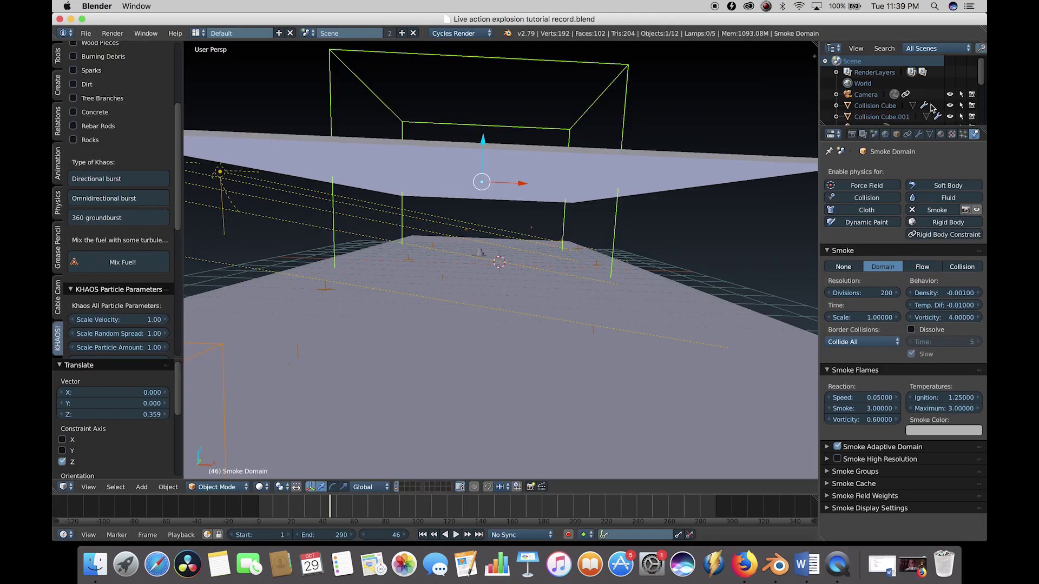
pyautogui.click(965, 210)
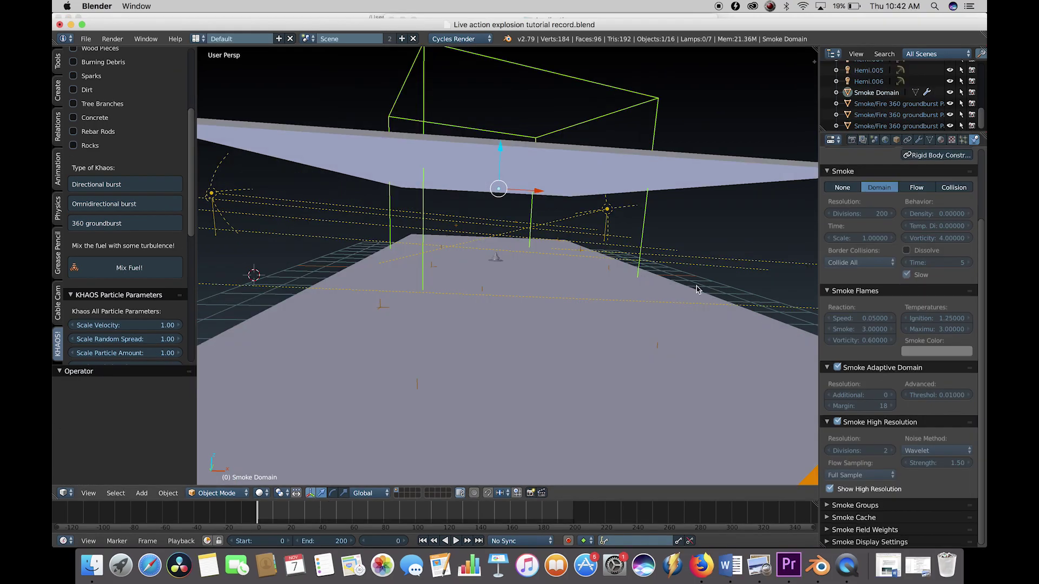
pyautogui.click(129, 269)
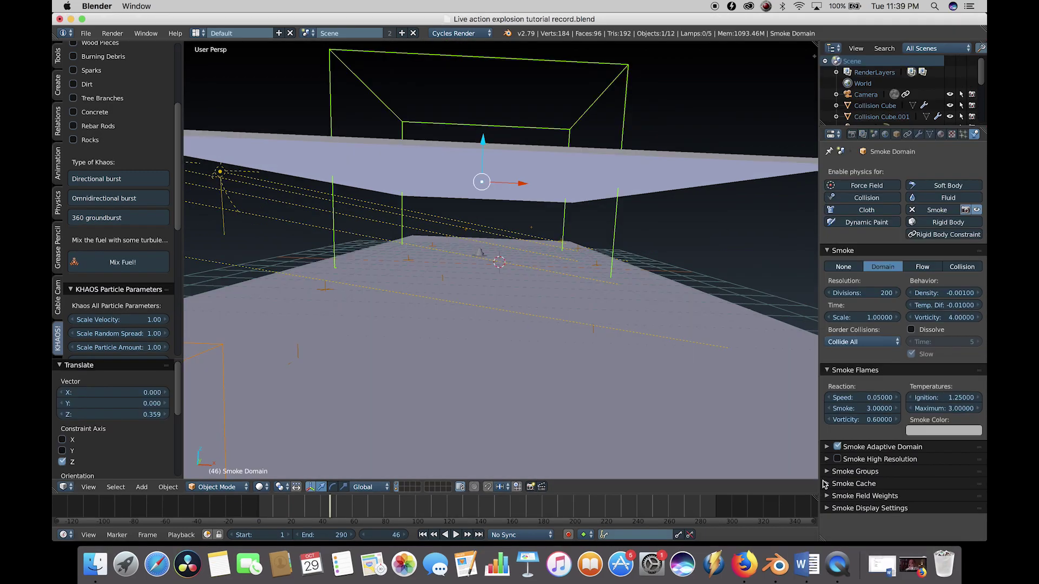
# Step: Set the smoke cache's end frame to 120 and bake all dynamics
pyautogui.click(825, 484)
pyautogui.scroll(-5, 826, 487)
pyautogui.click(942, 464)
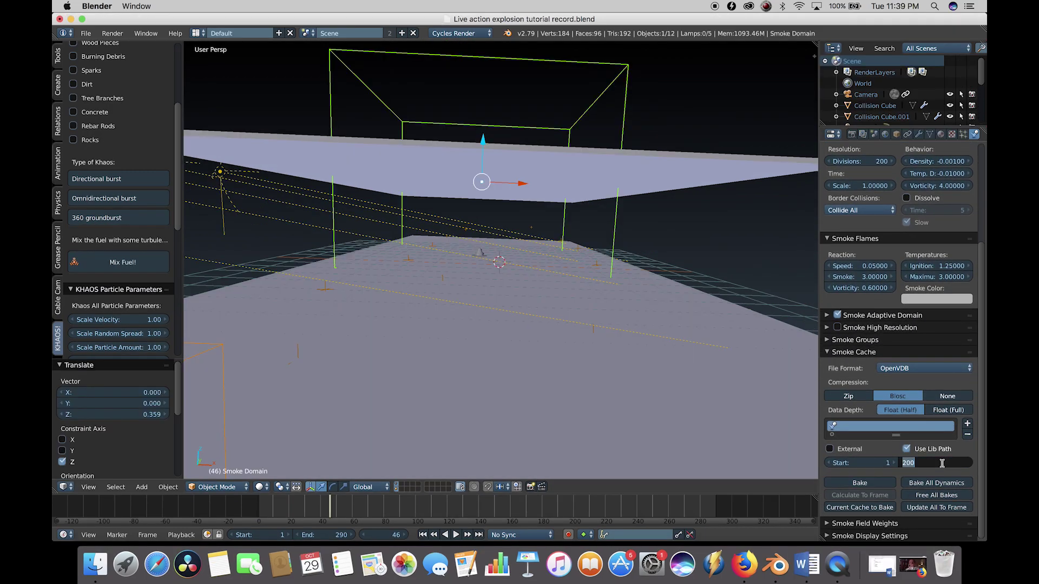
pyautogui.write('1')
pyautogui.press('Return')
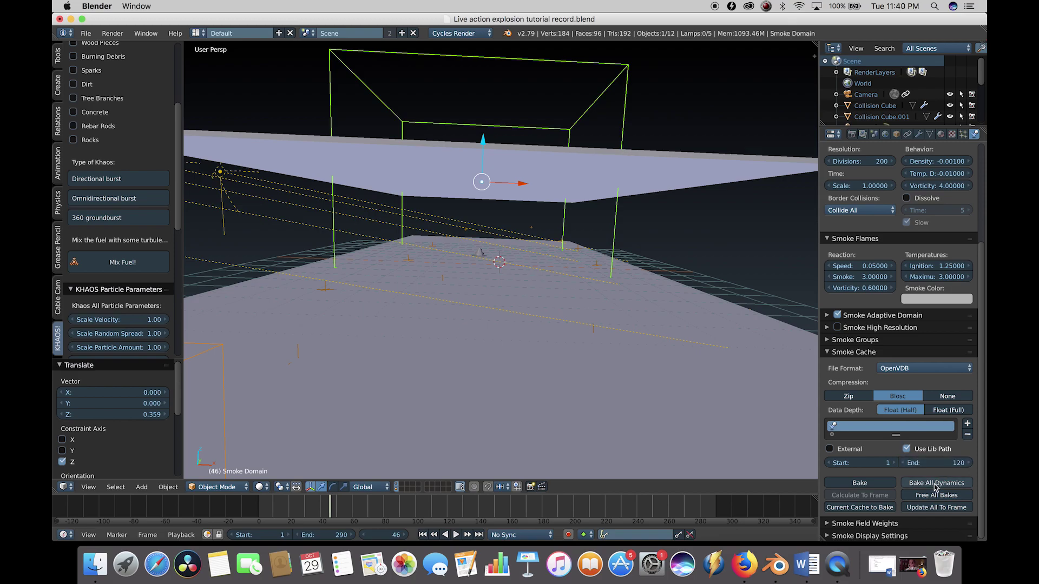
pyautogui.click(936, 487)
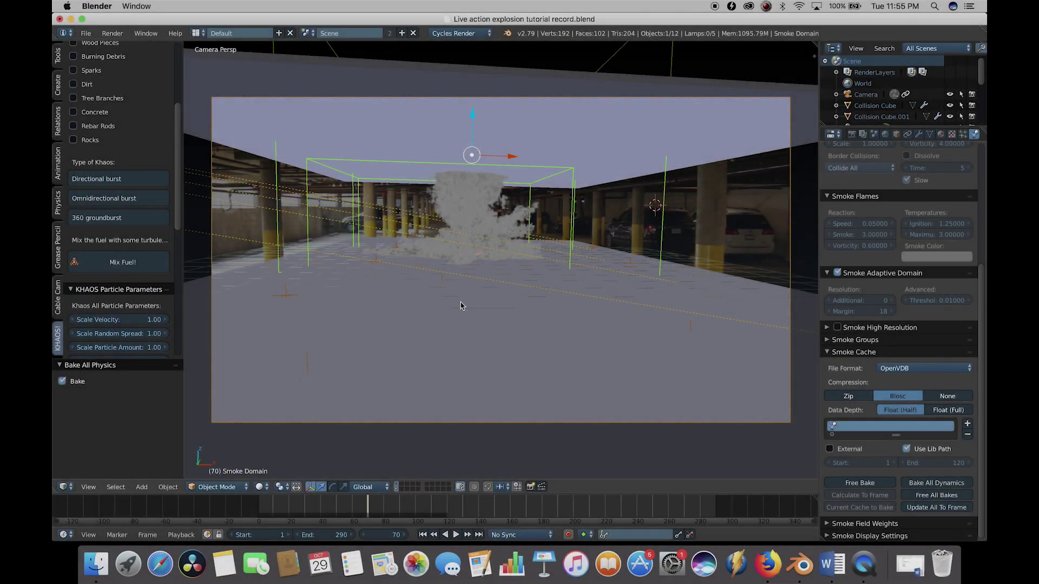
# Step: Inspect the baked smoke between the floor and ceiling slabs from several angles, ending in camera view
pyautogui.press('z')
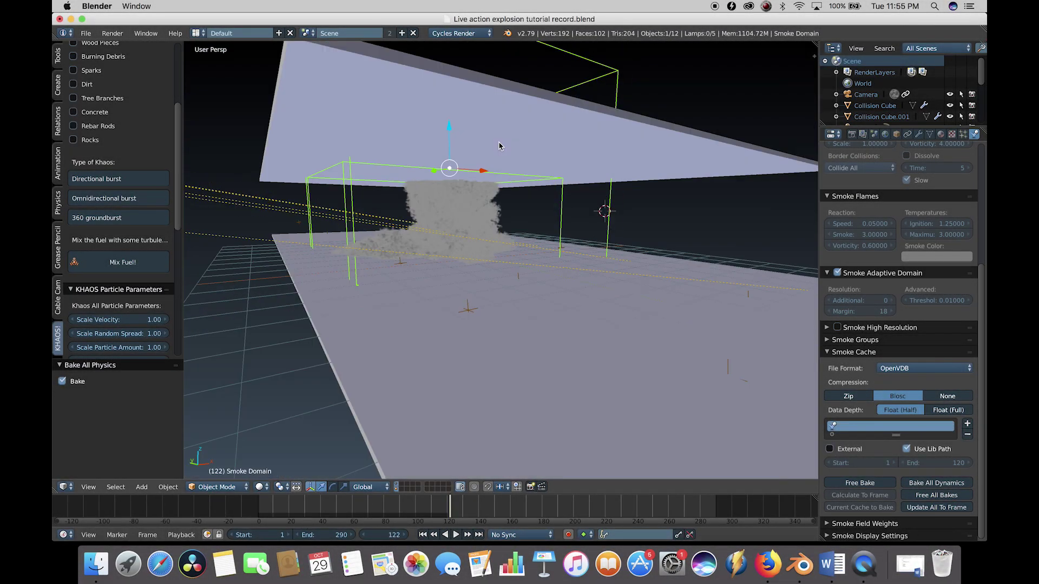
pyautogui.hscroll(-8, 499, 146)
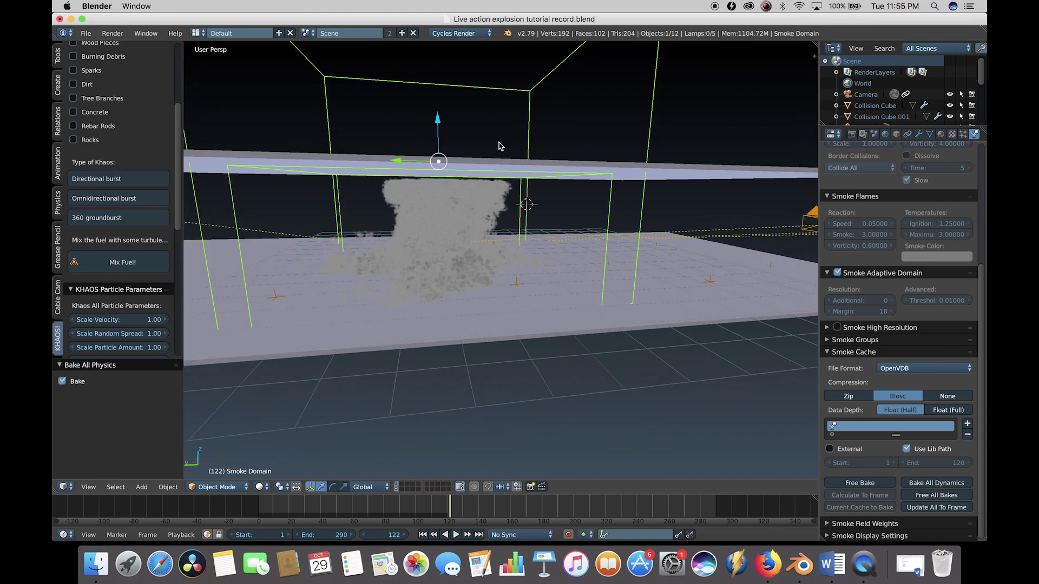
pyautogui.hscroll(8, 499, 146)
pyautogui.scroll(4, 499, 146)
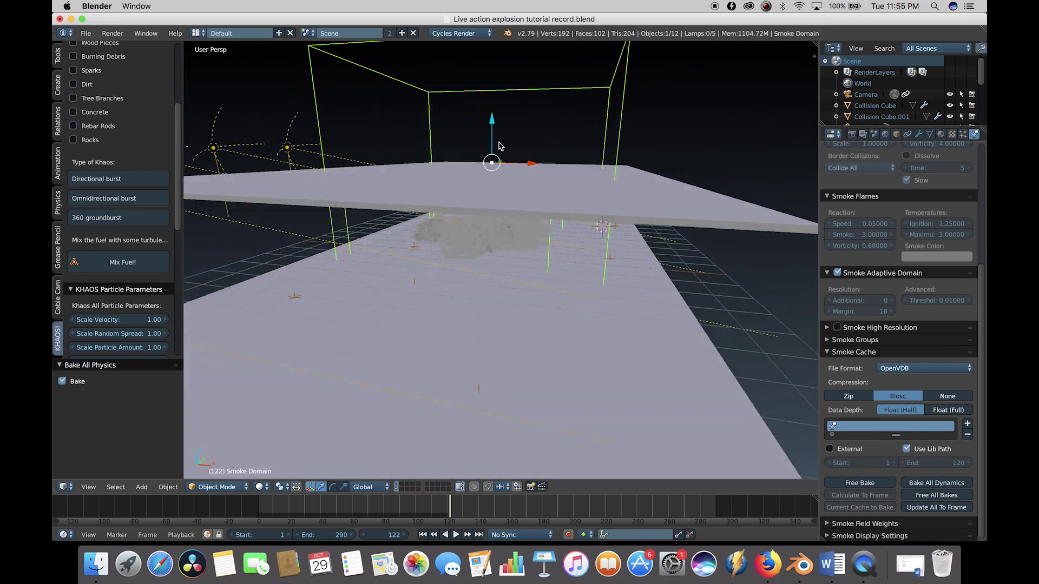
pyautogui.scroll(-4, 498, 146)
pyautogui.press('KP_0')
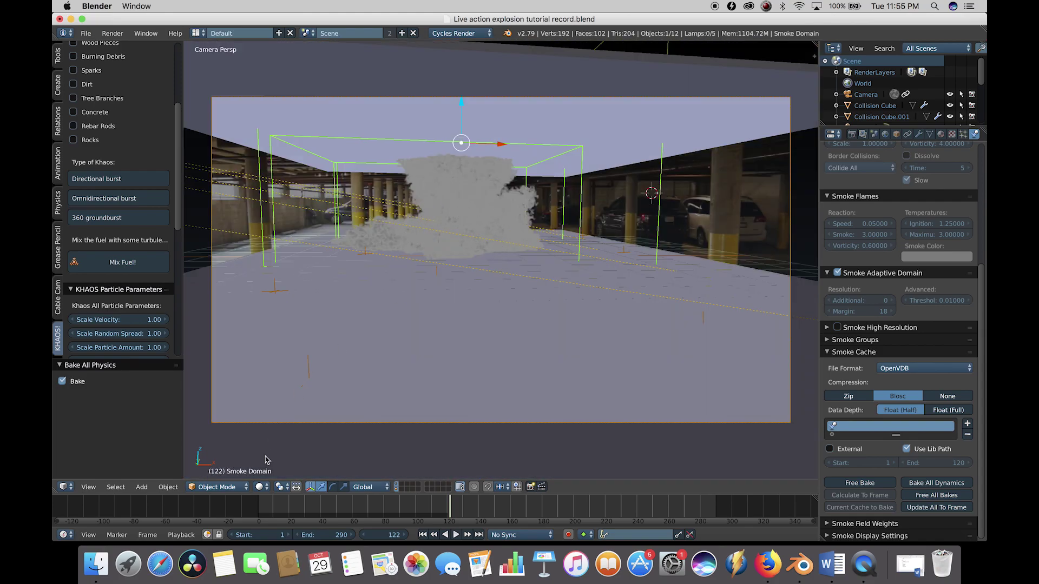
# Step: Lower the five hemi lamps 0.324 along Z and try rotating them about the Y axis
pyautogui.click(260, 487)
pyautogui.click(279, 411)
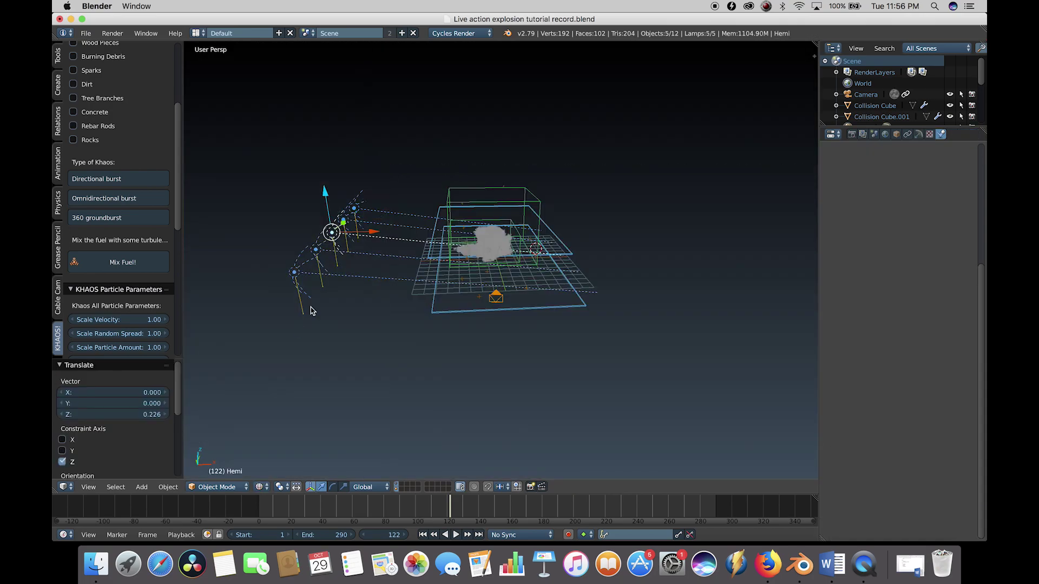
pyautogui.moveTo(331, 186); pyautogui.dragTo(331, 194)
pyautogui.press('r')
pyautogui.press('y')
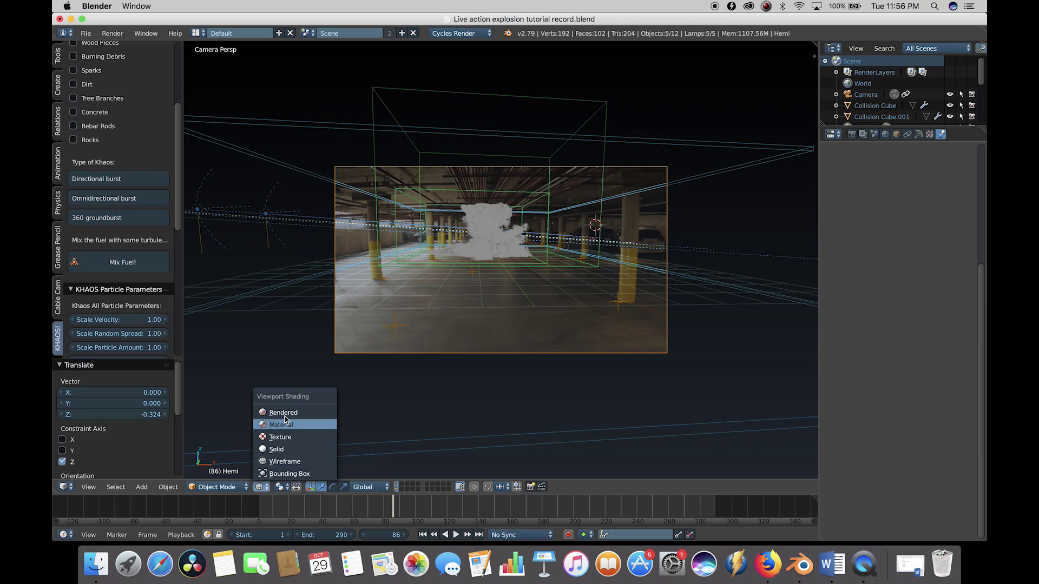
# Step: Preview the smoke composite at frame 86 in Rendered shading and return the viewport to Solid shading
pyautogui.click(281, 417)
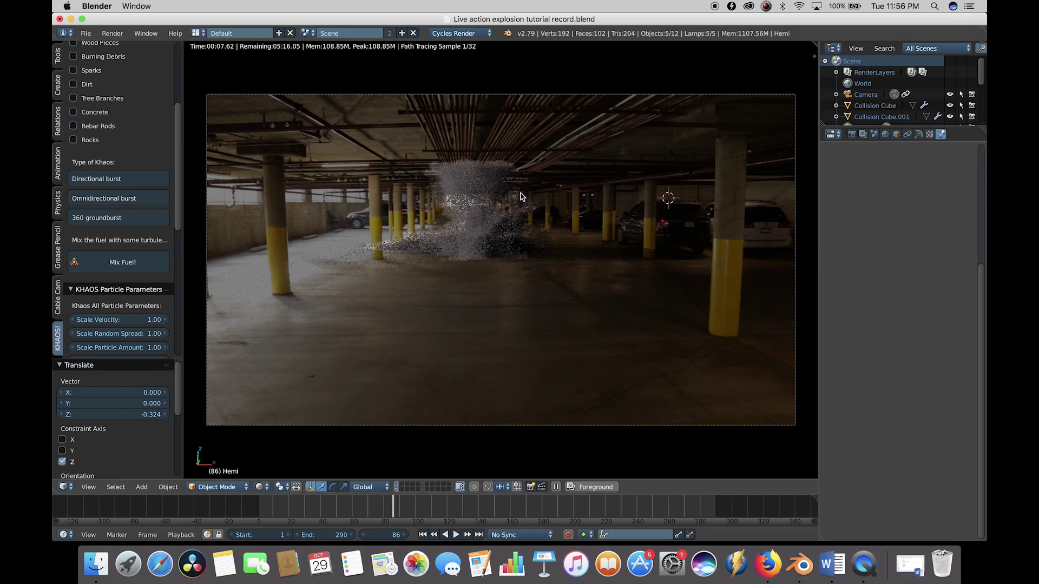
pyautogui.click(261, 487)
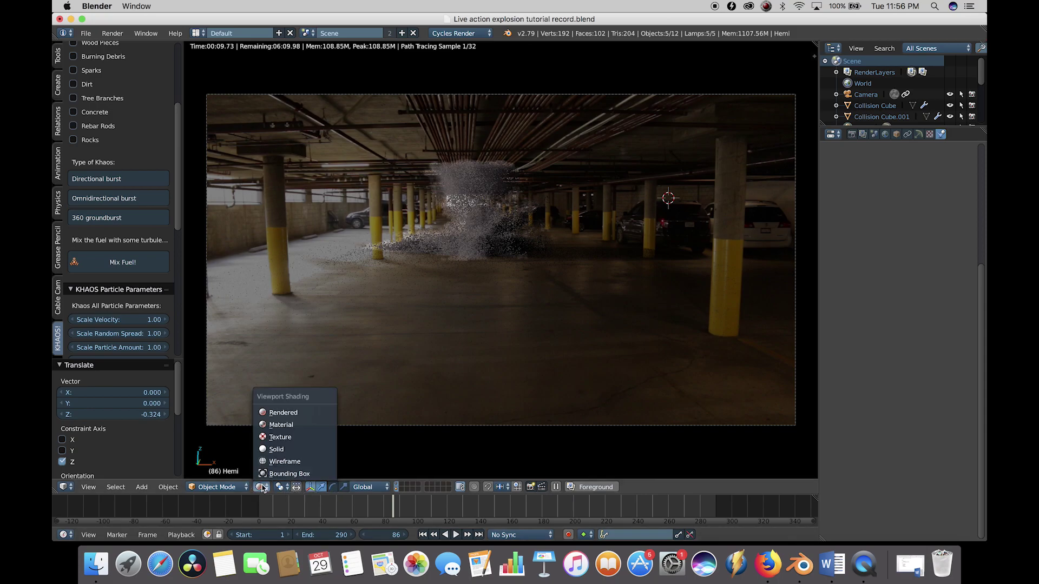
pyautogui.click(283, 453)
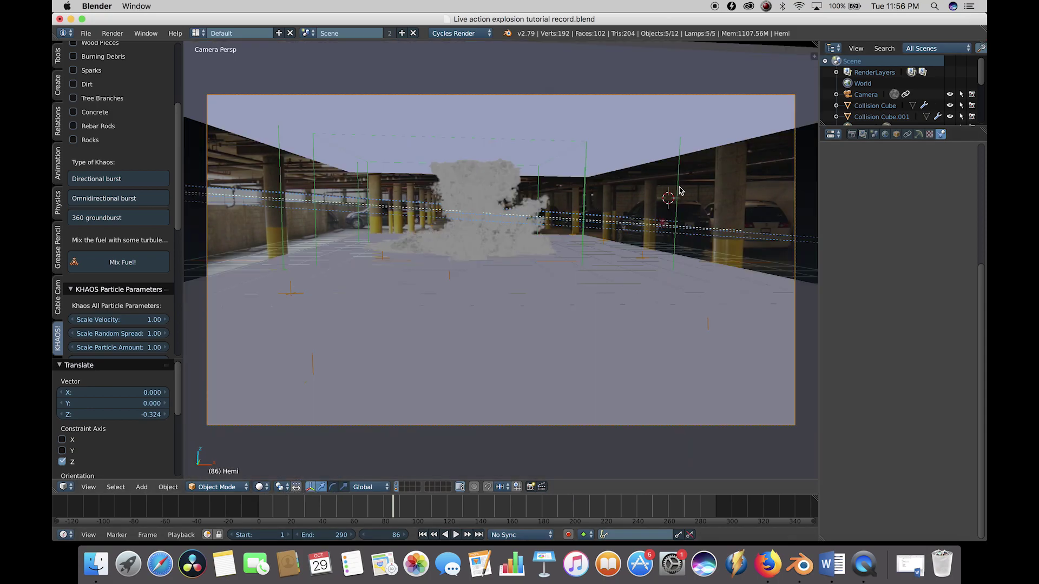
# Step: Select the smoke domain and enable Smoke High Resolution in its physics settings
pyautogui.rightClick(680, 187)
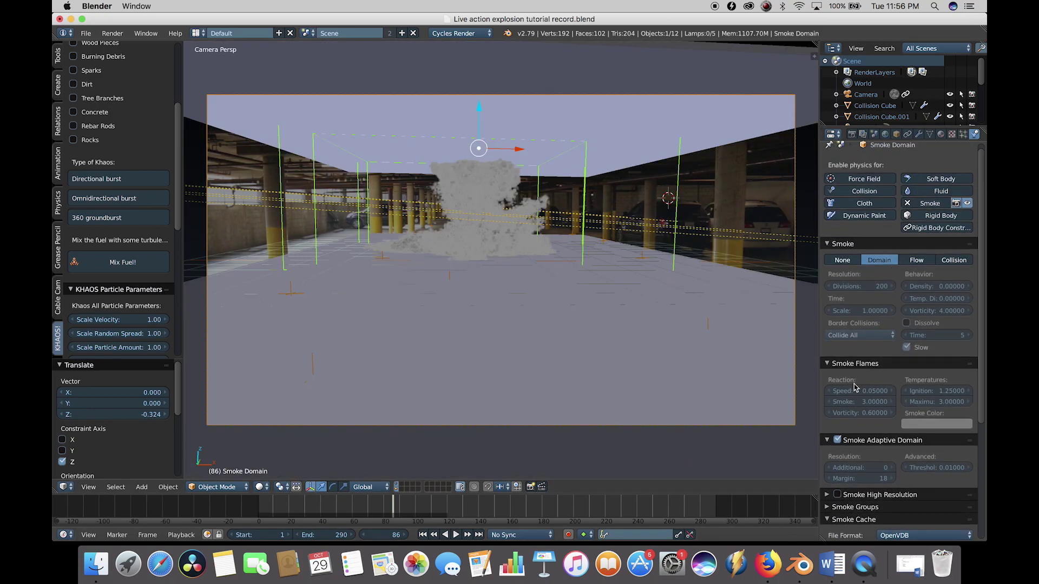
pyautogui.scroll(-5, 903, 432)
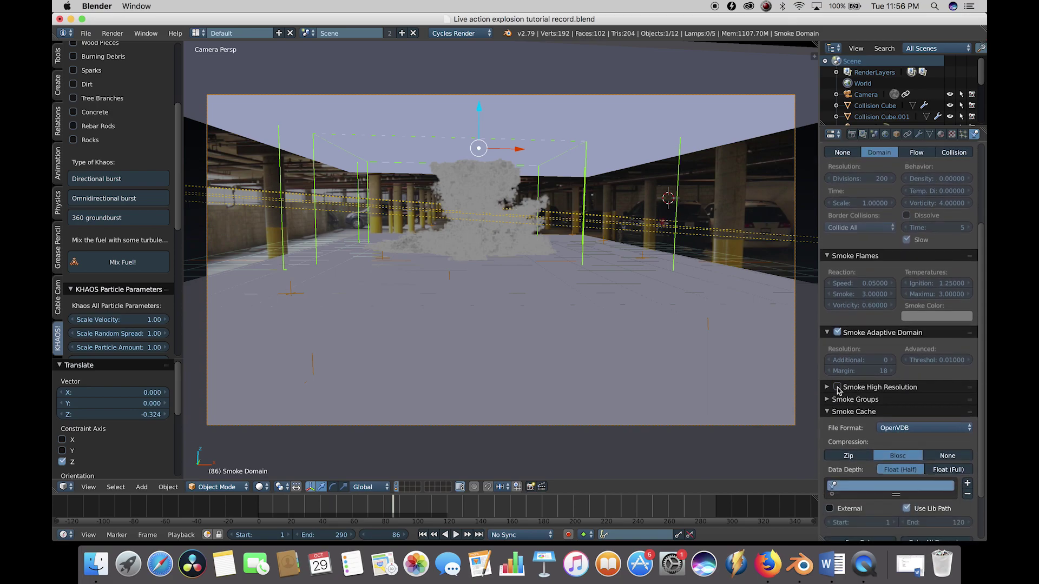
pyautogui.click(932, 382)
pyautogui.scroll(-3, 883, 419)
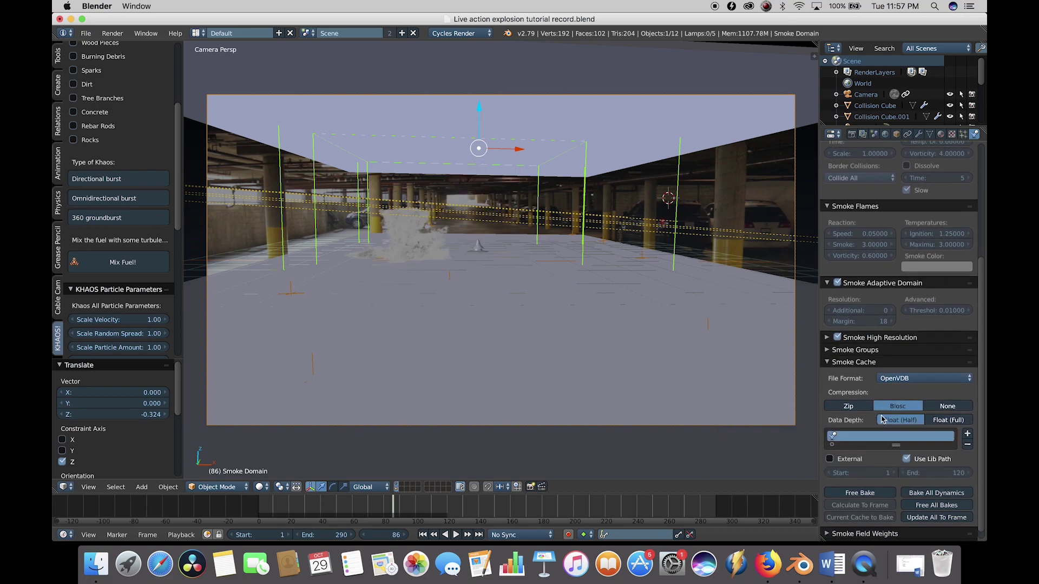
# Step: Free all smoke bakes and set the Smoke High Resolution strength to 1.5
pyautogui.click(938, 496)
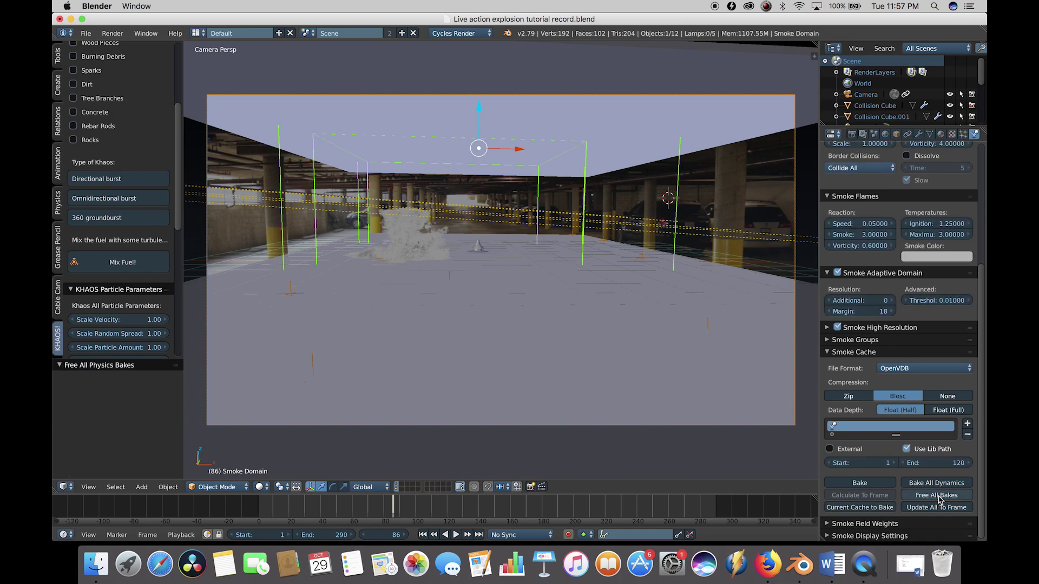
pyautogui.click(827, 327)
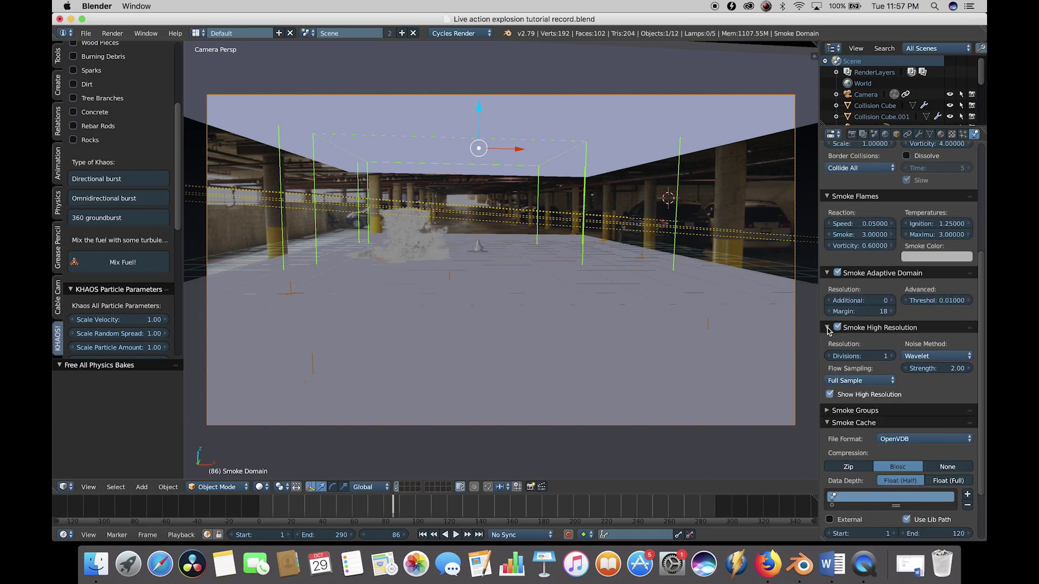
pyautogui.click(946, 368)
pyautogui.write('1.5')
pyautogui.press('Return')
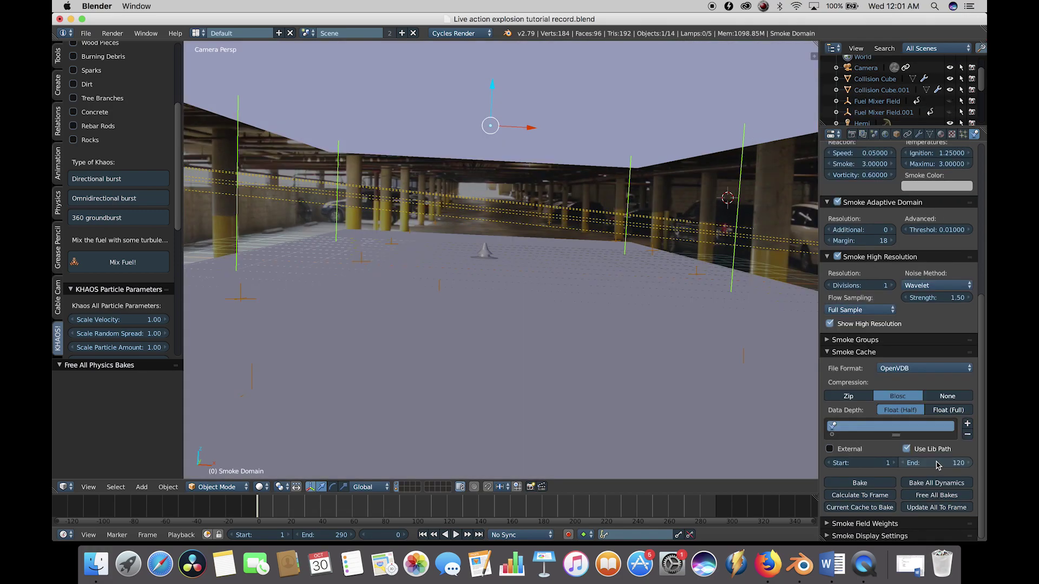
# Step: Set the smoke cache end frame to 200 and bake all dynamics
pyautogui.click(936, 464)
pyautogui.write('200')
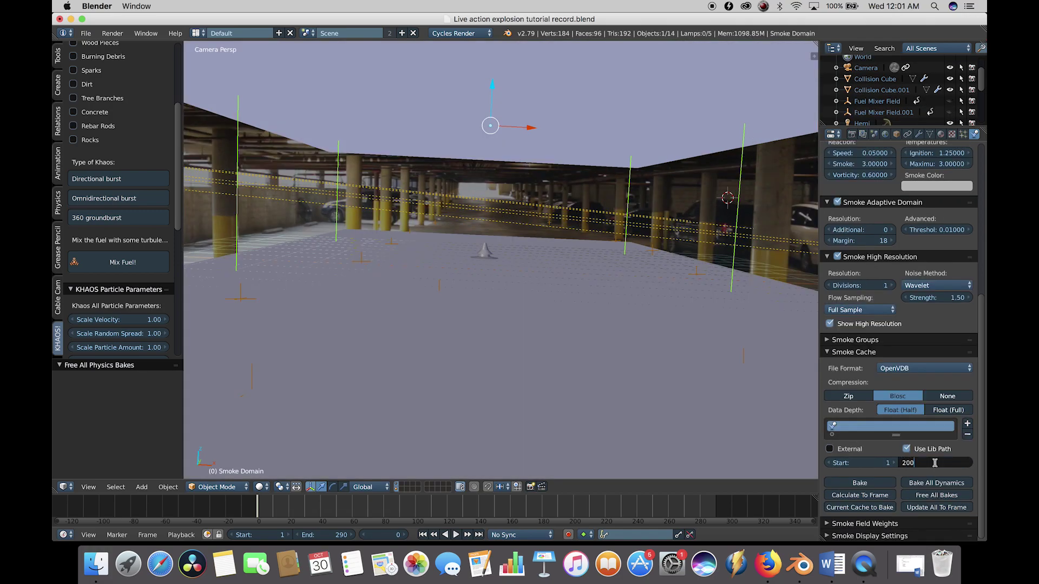
pyautogui.press('Return')
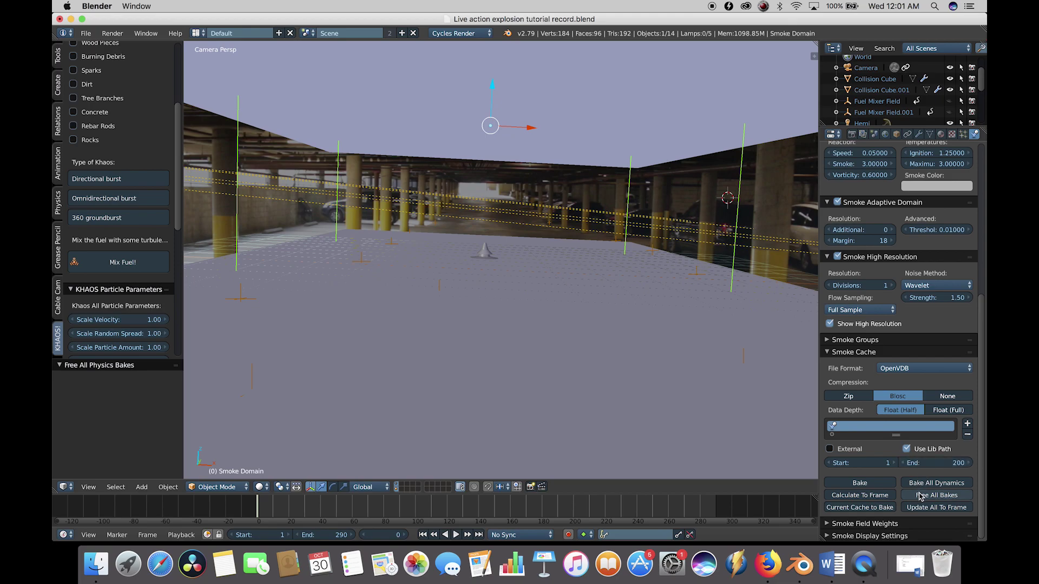
pyautogui.click(936, 483)
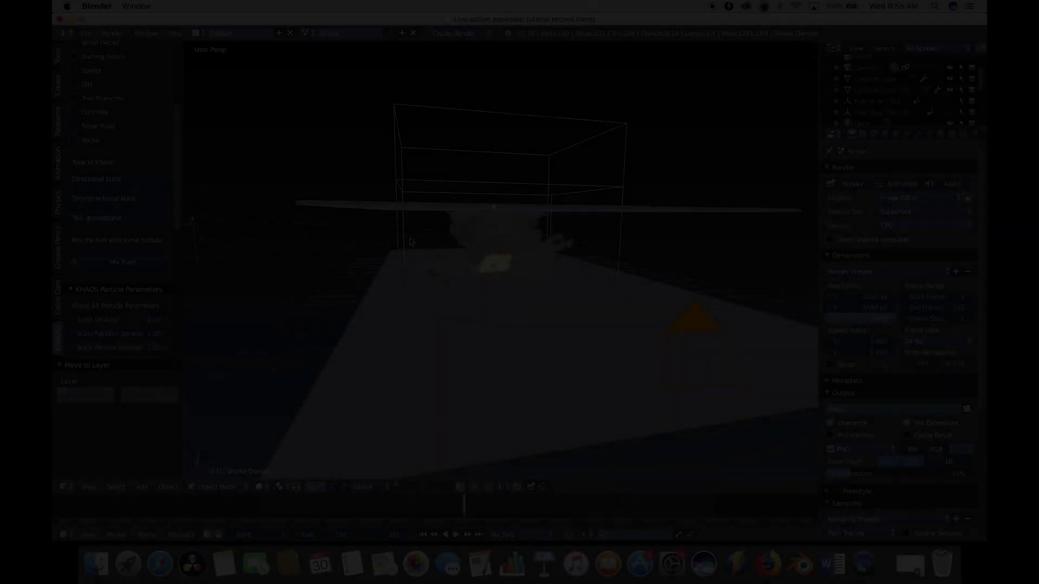
# Step: View the scene through the camera and set the render range's end frame to 200
pyautogui.hscroll(10, 409, 238)
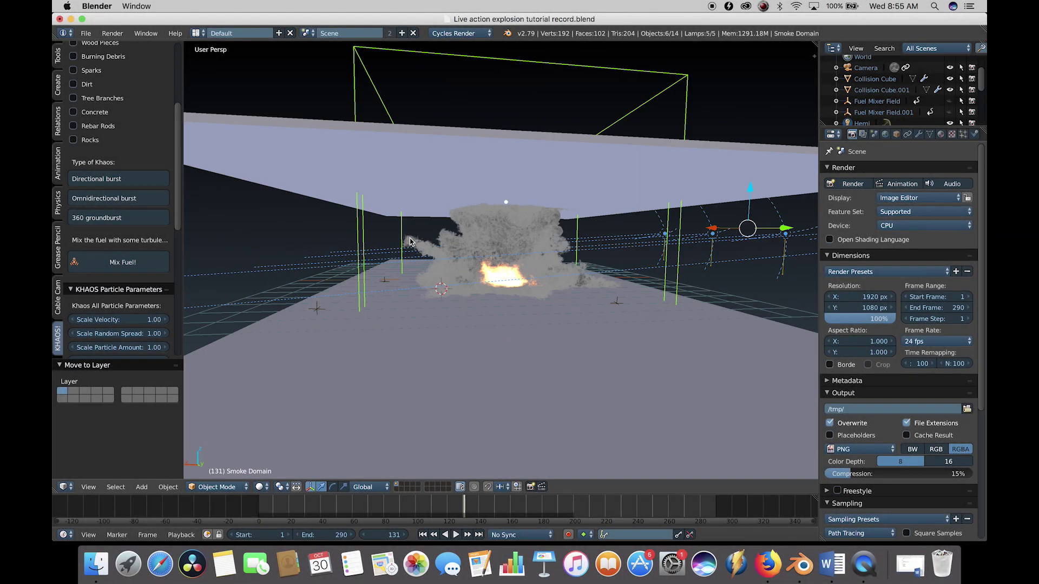
pyautogui.click(88, 486)
pyautogui.click(116, 447)
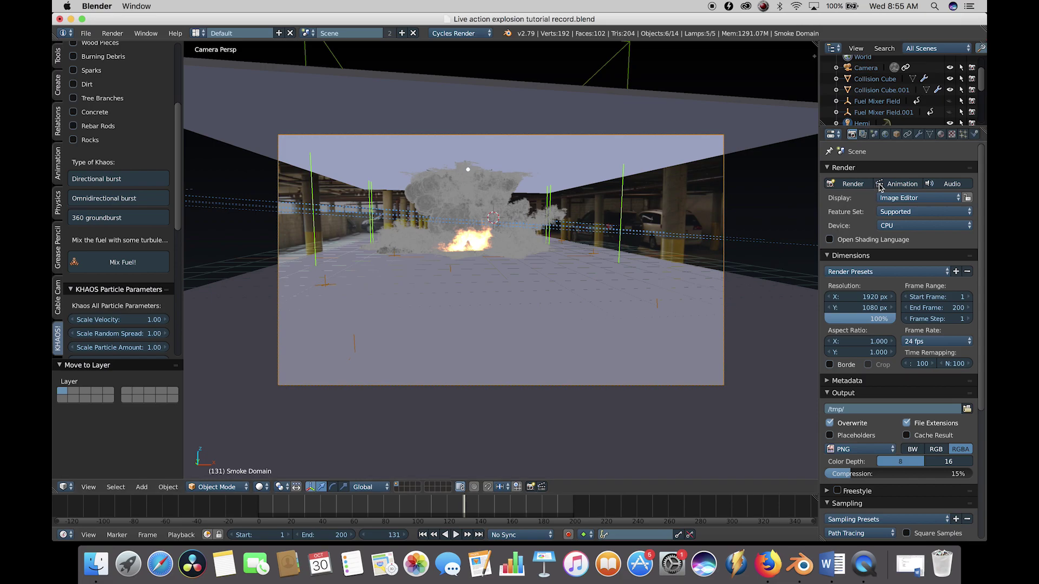
# Step: Set the render output file format to OpenEXR
pyautogui.scroll(-7, 871, 354)
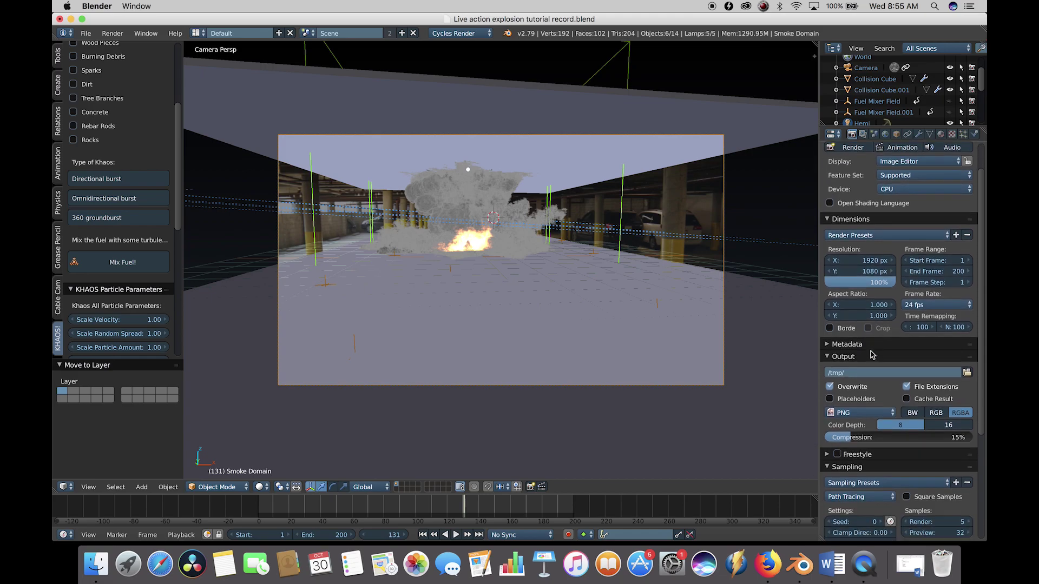
pyautogui.scroll(-1, 845, 414)
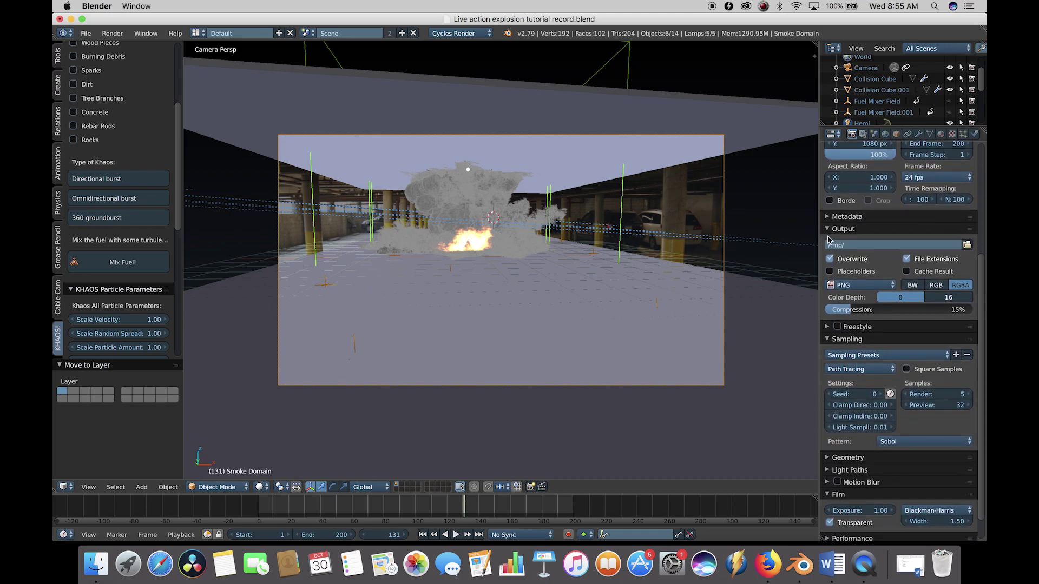
pyautogui.click(861, 288)
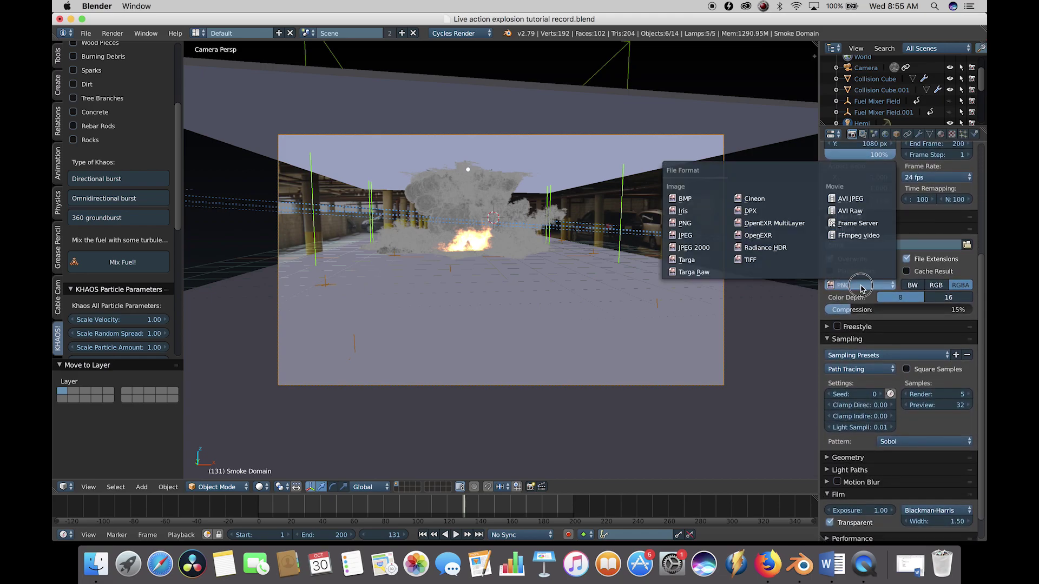
pyautogui.click(772, 239)
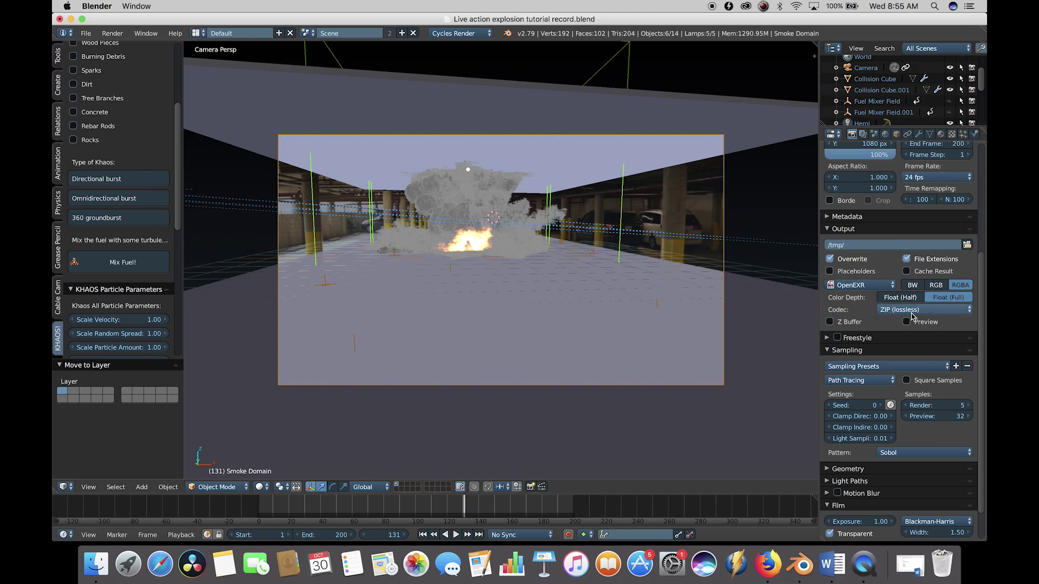
# Step: Set the Cycles render samples to 5 and toggle the animated sampling seed
pyautogui.scroll(-2, 867, 329)
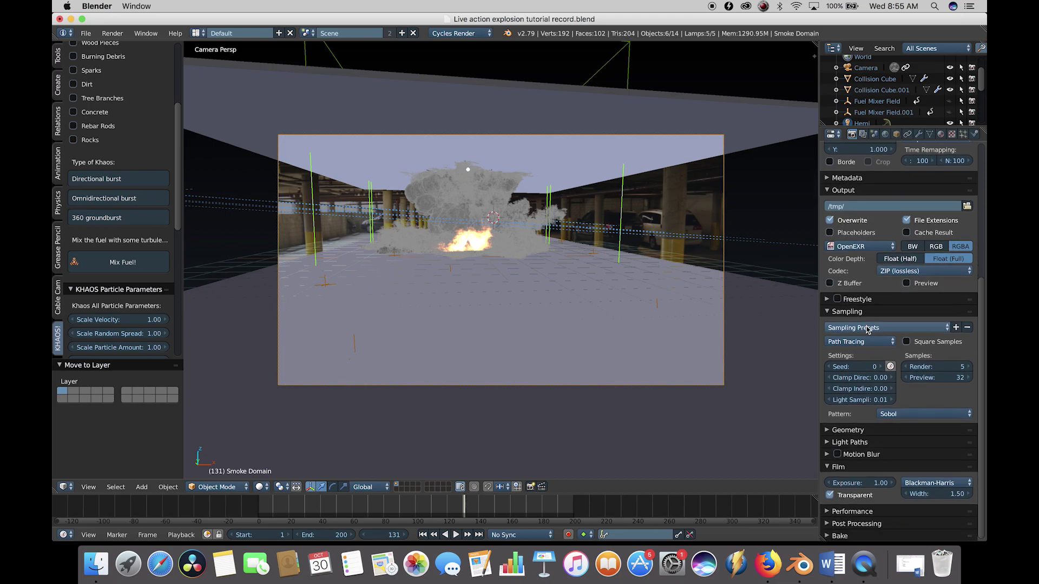
pyautogui.click(947, 367)
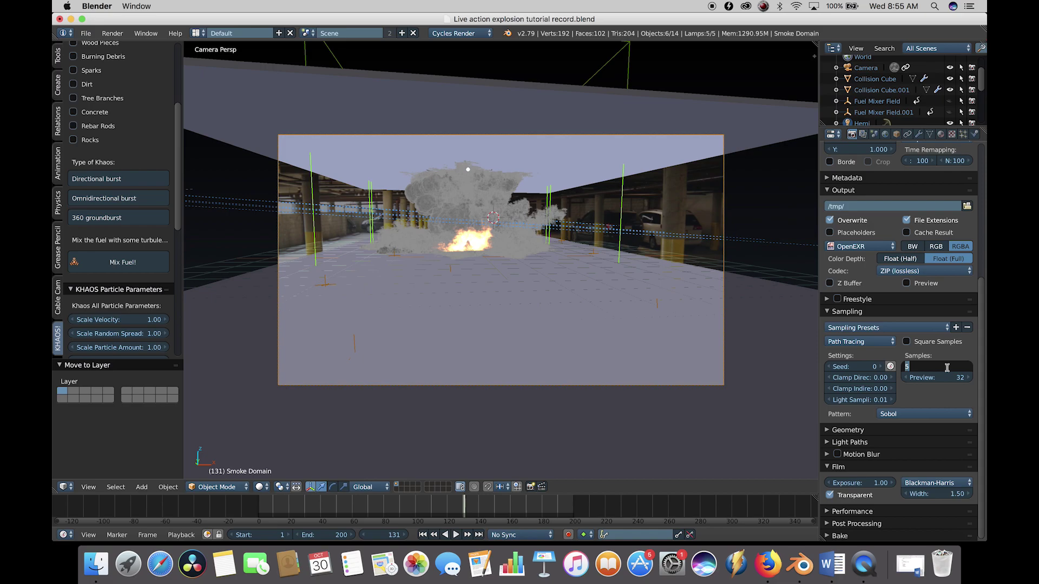
pyautogui.write('5')
pyautogui.press('Return')
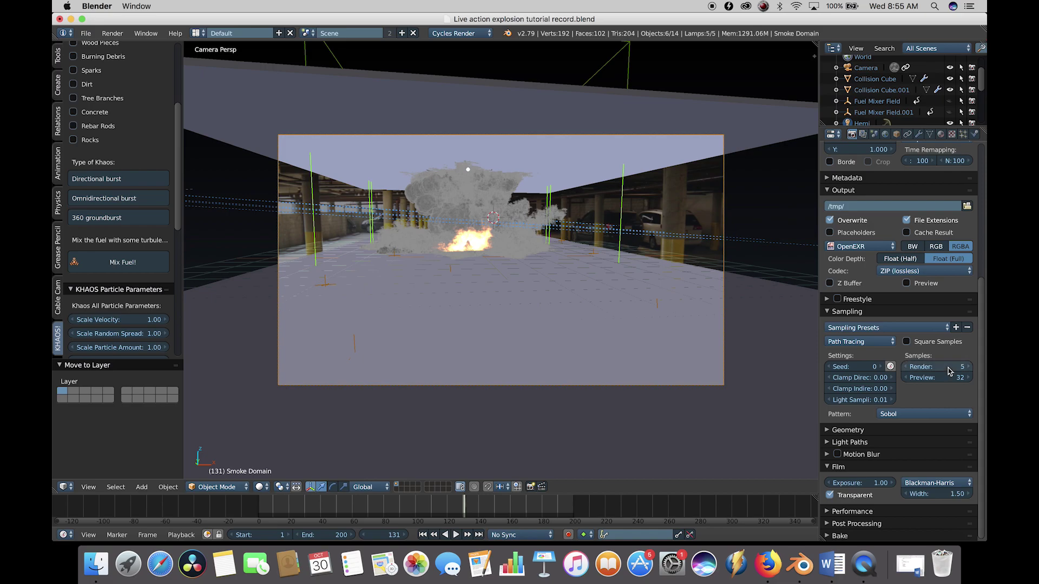
pyautogui.click(889, 367)
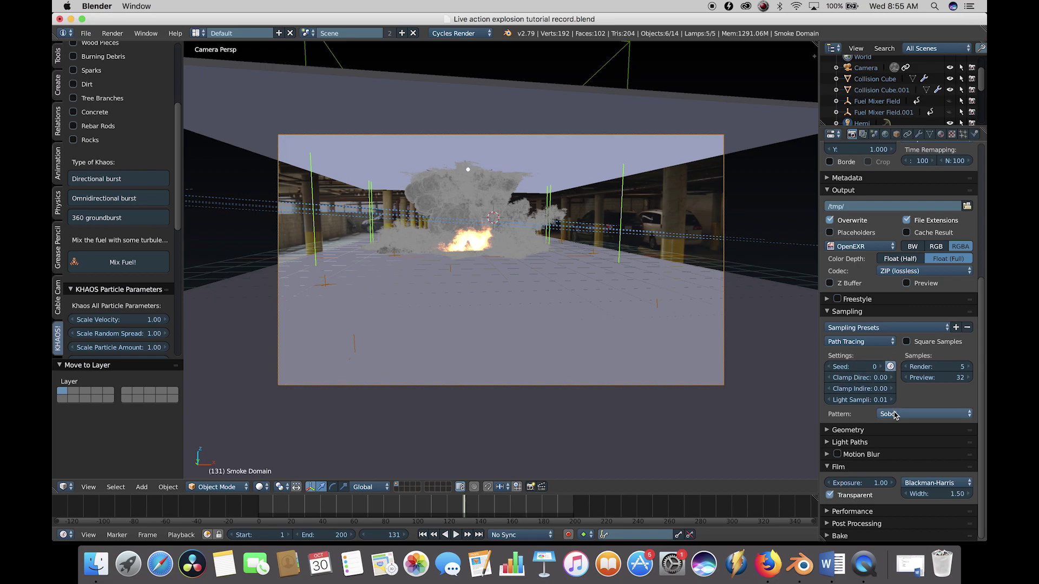
# Step: Set the volume sampling step size to 0.01 and the maximum steps to 200 in the render Geometry settings
pyautogui.click(860, 429)
pyautogui.scroll(-3, 854, 379)
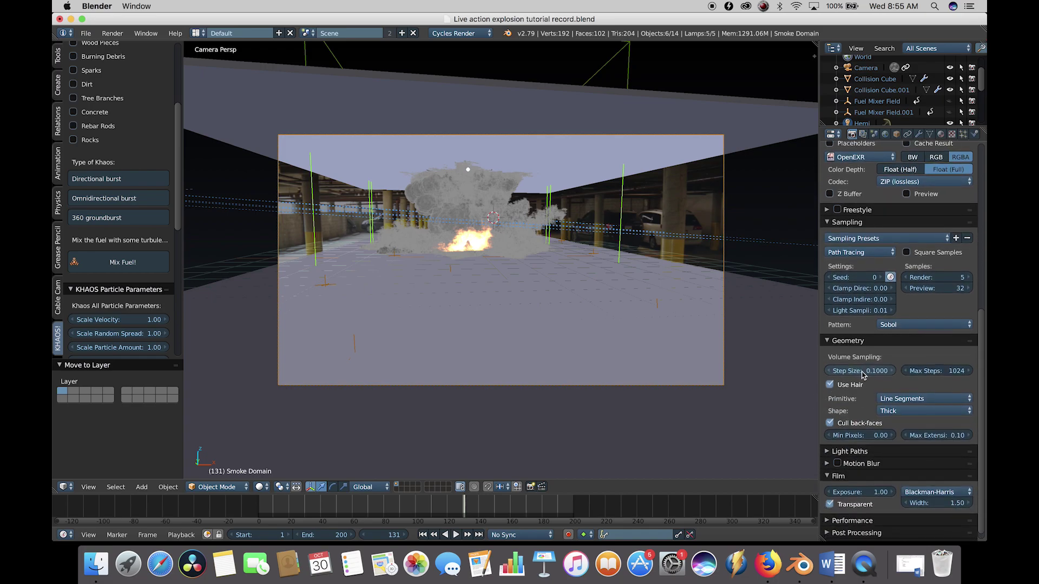
pyautogui.click(862, 372)
pyautogui.write('0.01')
pyautogui.press('Return')
pyautogui.click(957, 372)
pyautogui.write('200')
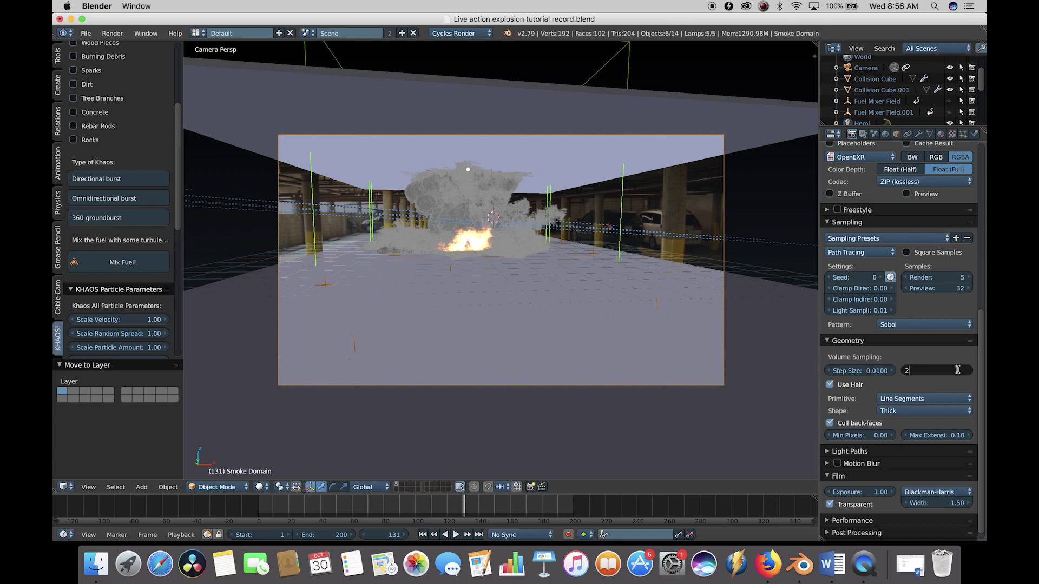
pyautogui.press('Return')
pyautogui.click(836, 342)
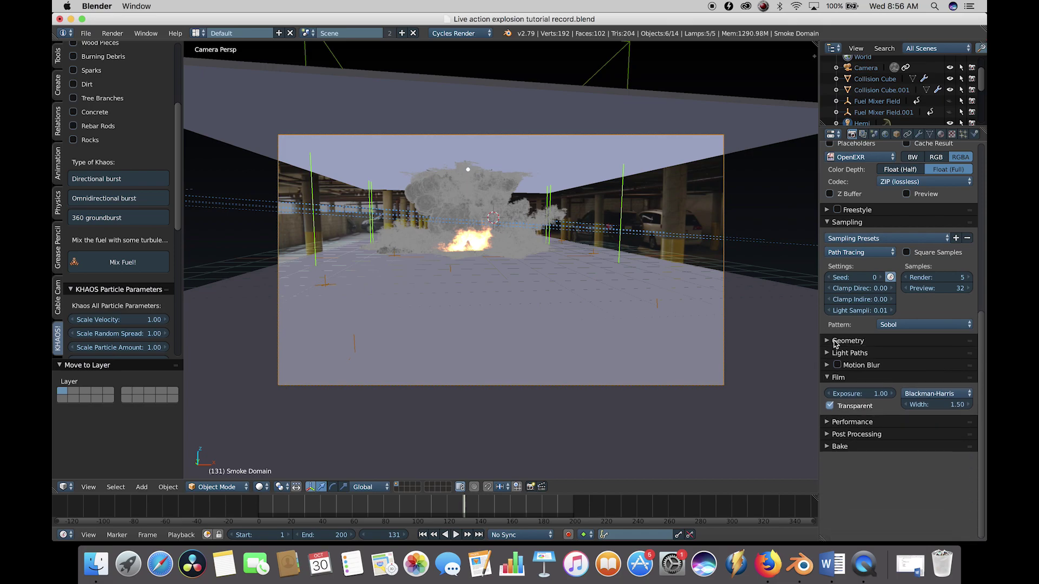
# Step: Raise the volume light bounces to 6 in the Light Paths settings
pyautogui.click(827, 354)
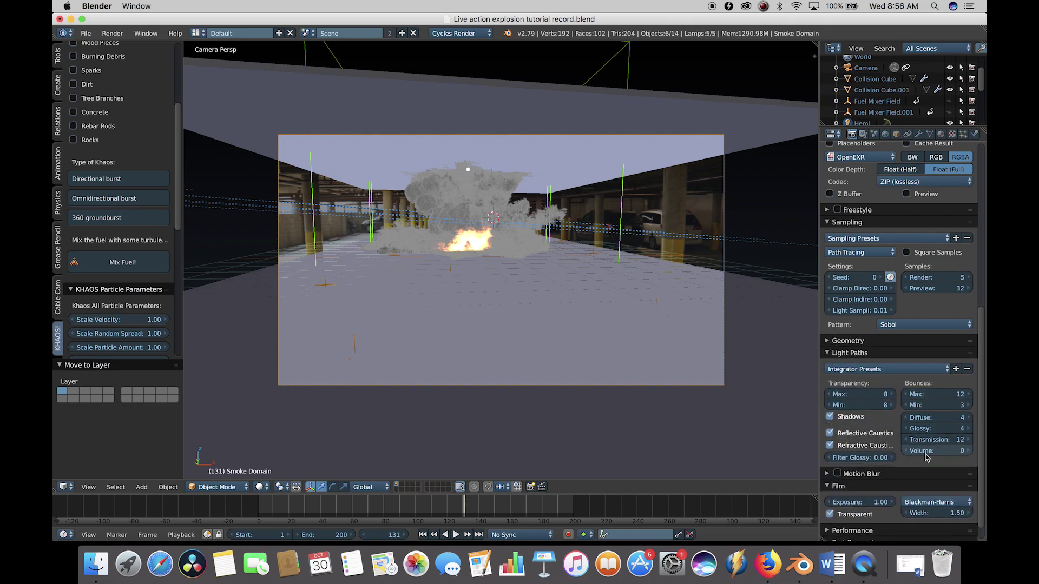
pyautogui.click(968, 451)
pyautogui.click(969, 451)
pyautogui.click(968, 452)
pyautogui.click(968, 451)
pyautogui.click(968, 451)
pyautogui.click(968, 451)
pyautogui.scroll(-1, 968, 453)
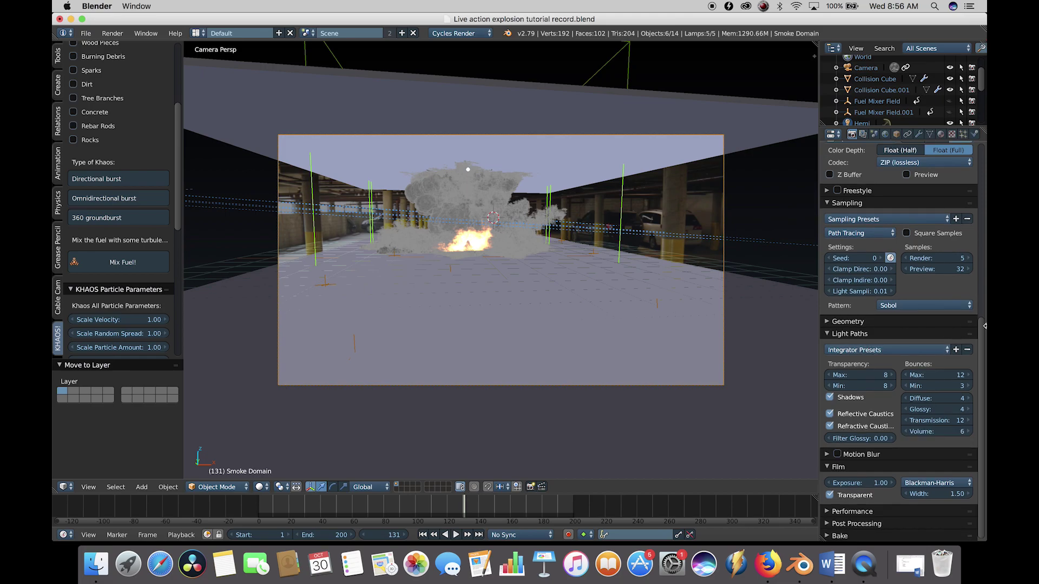
# Step: Render a still image of frame 131 and inspect the smoke in the garage close up
pyautogui.scroll(8, 907, 352)
pyautogui.scroll(5, 907, 352)
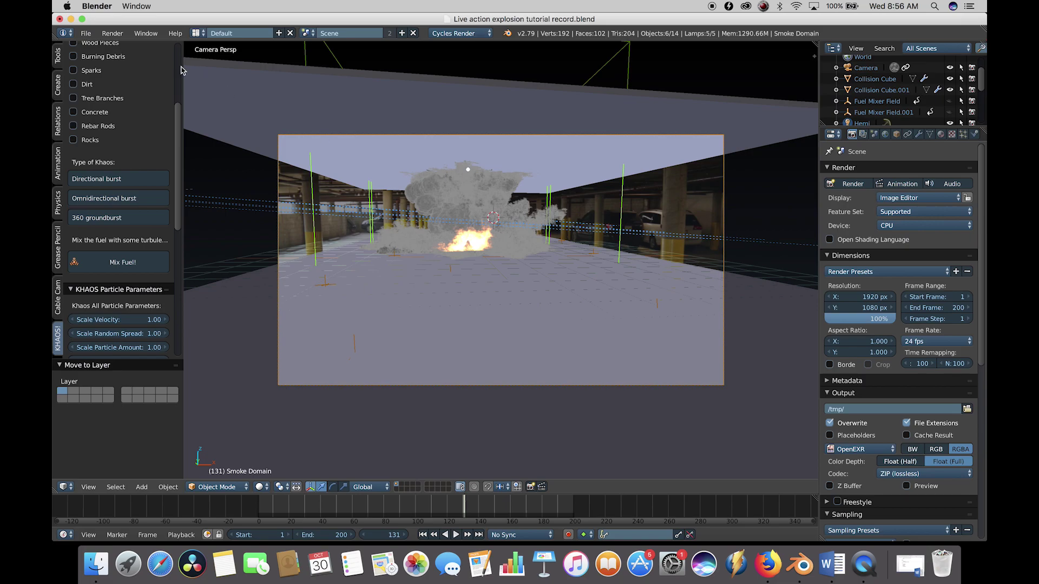
pyautogui.click(112, 33)
pyautogui.click(115, 48)
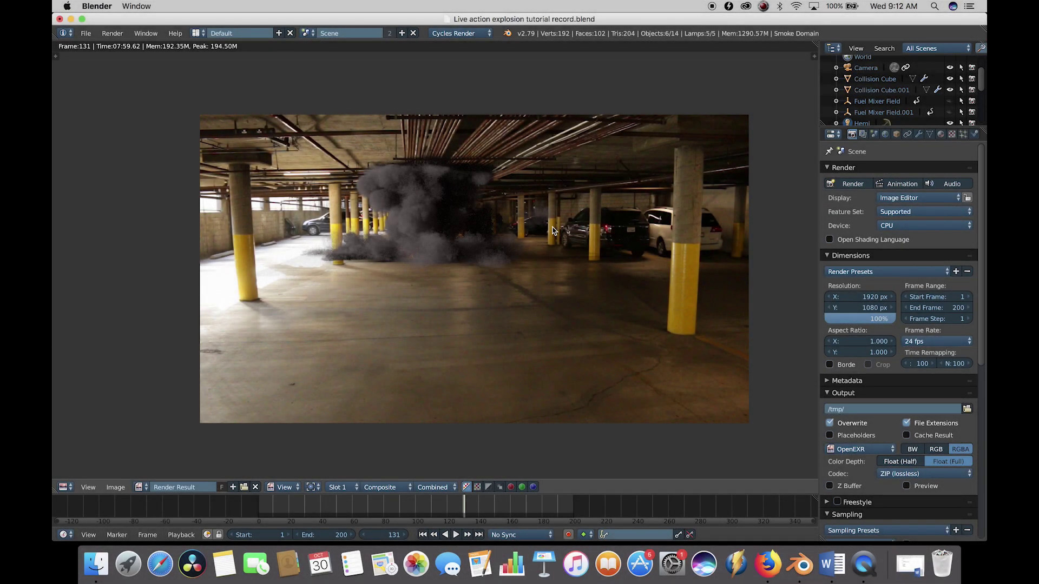
pyautogui.scroll(2, 388, 258)
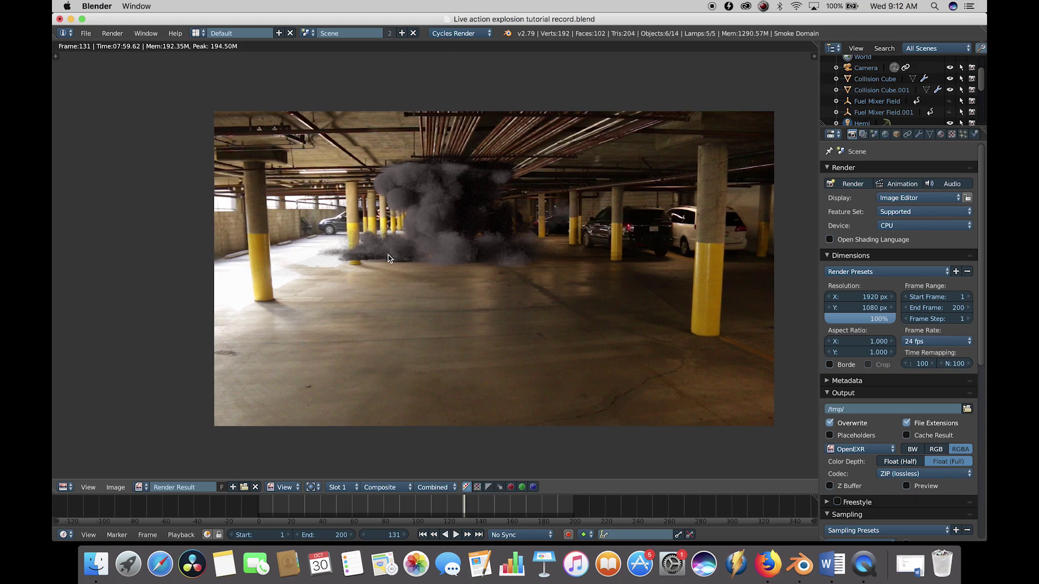
pyautogui.scroll(1, 388, 258)
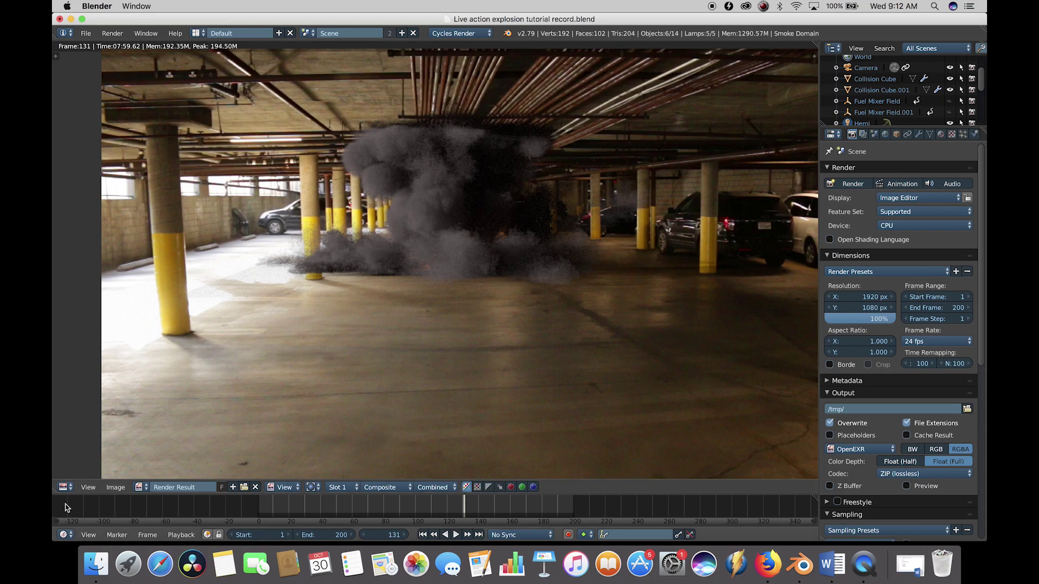
# Step: Return from the render result to the 3D viewport and select the smoke domain
pyautogui.click(65, 487)
pyautogui.click(79, 474)
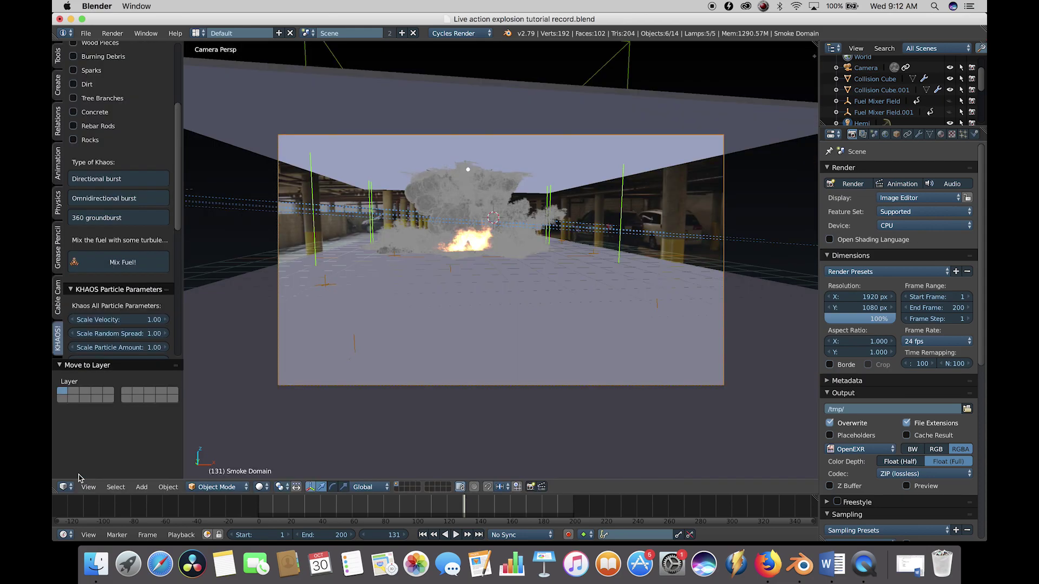
pyautogui.rightClick(622, 202)
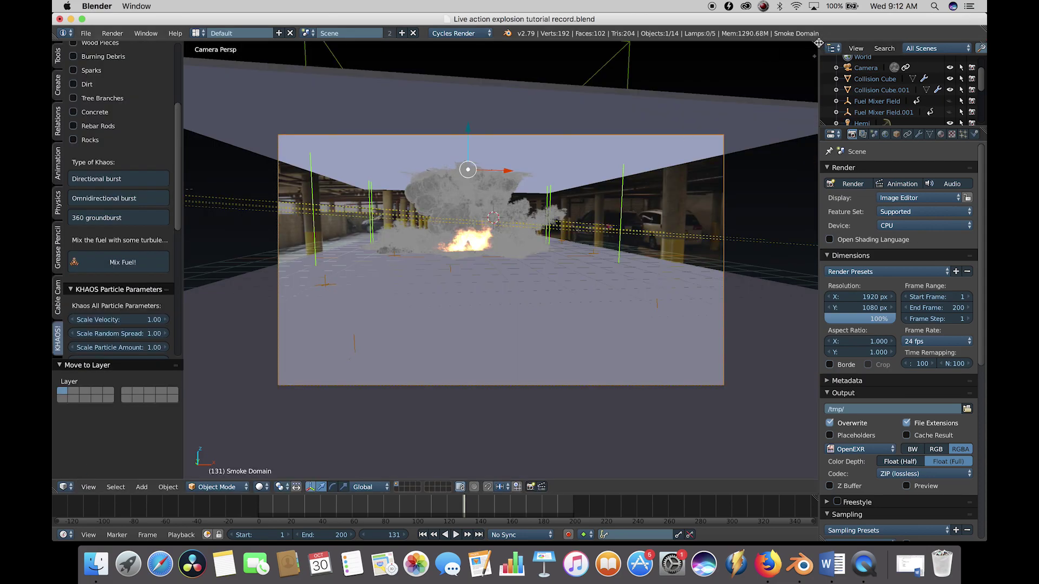
# Step: Split the 3D viewport vertically and turn the new area into a Node Editor without its side panels
pyautogui.moveTo(814, 45); pyautogui.dragTo(552, 67)
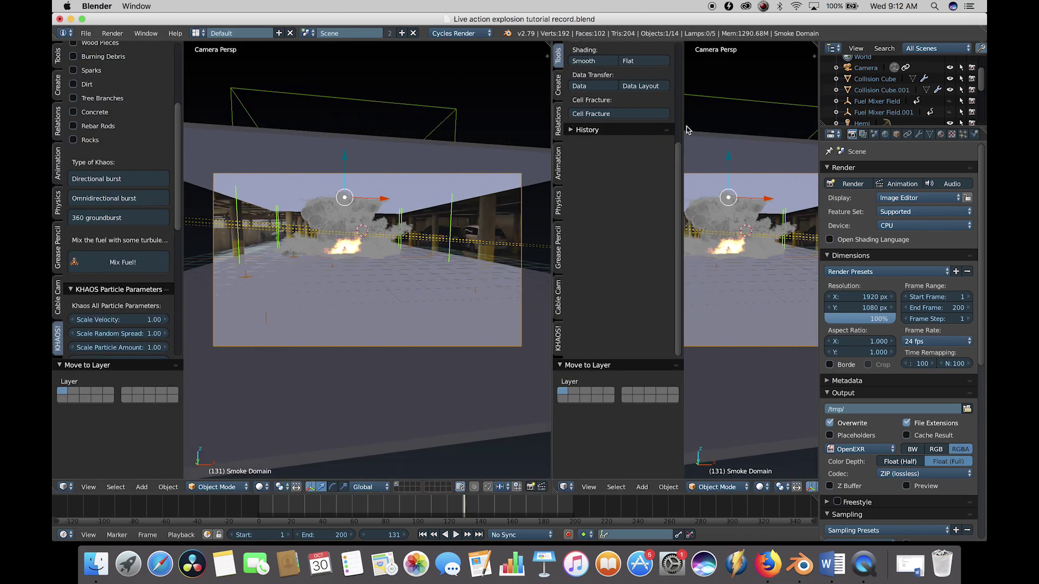
pyautogui.moveTo(684, 136); pyautogui.dragTo(535, 137)
pyautogui.click(567, 486)
pyautogui.click(603, 367)
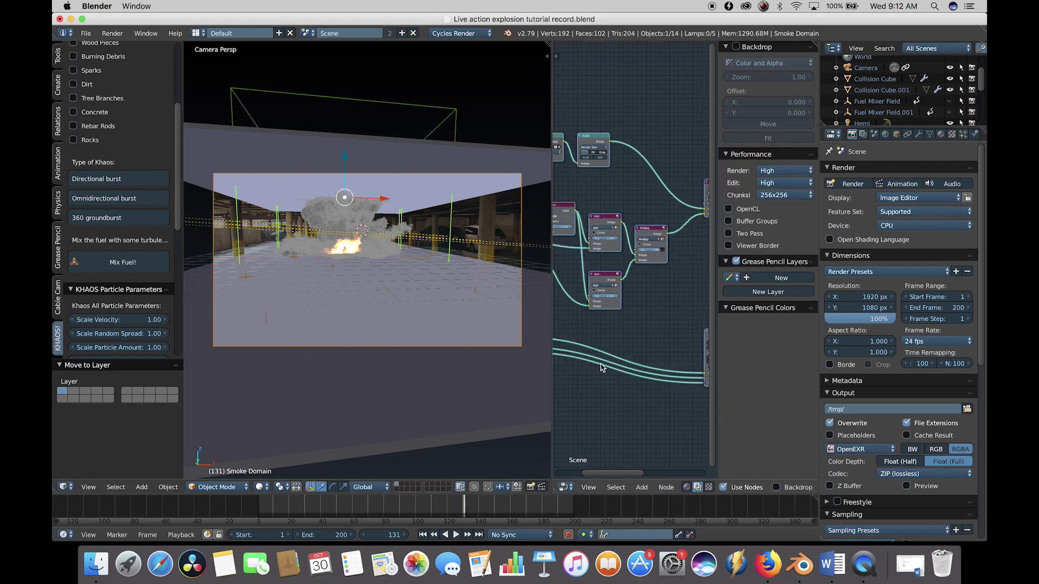
pyautogui.press('n')
# Step: Display the smoke domain's shader nodes and bring its color, density and flame nodes into view
pyautogui.click(686, 486)
pyautogui.hscroll(3, 765, 193)
pyautogui.scroll(3, 765, 192)
pyautogui.hscroll(3, 765, 186)
pyautogui.scroll(-3, 767, 190)
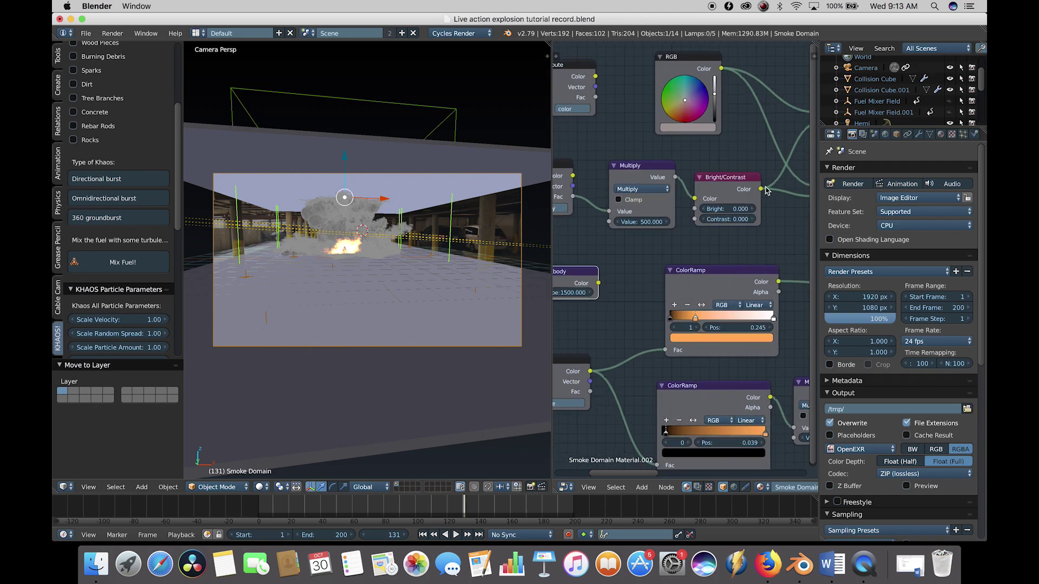
pyautogui.scroll(-1, 765, 190)
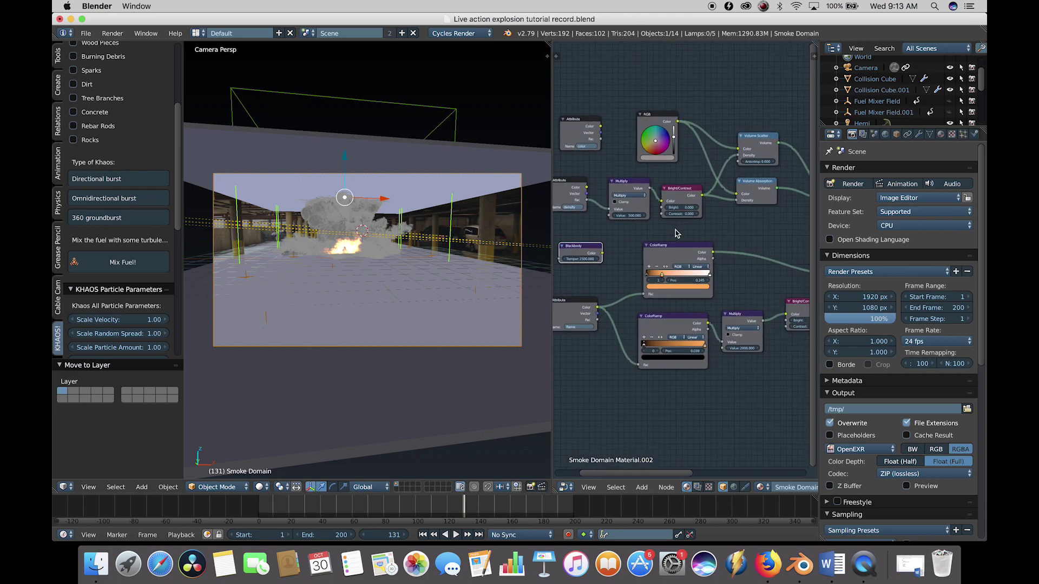
# Step: Go to frame 60 and preview the explosion through the camera in Rendered shading
pyautogui.click(338, 508)
pyautogui.click(352, 507)
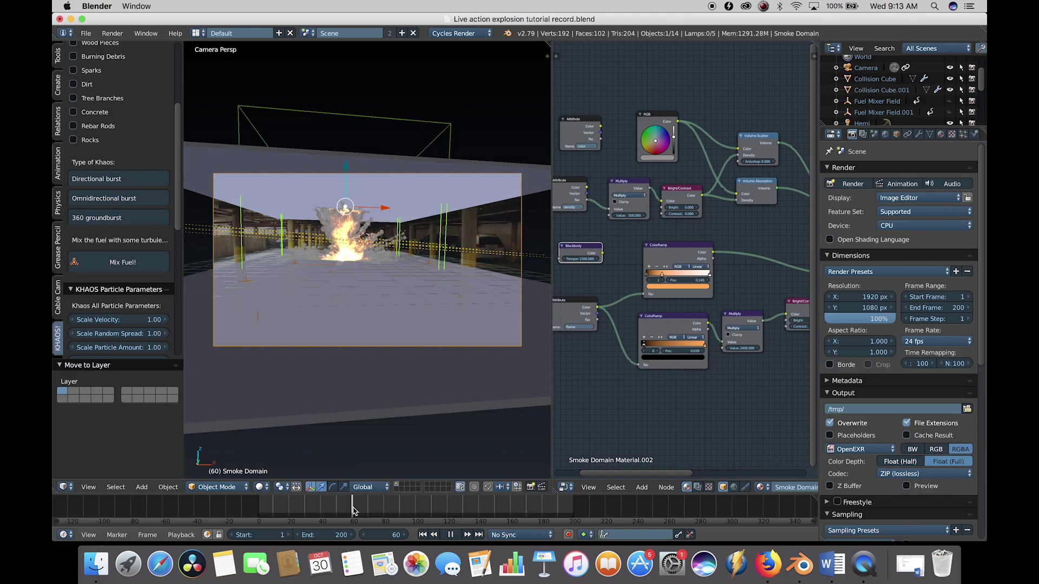
pyautogui.scroll(1, 307, 301)
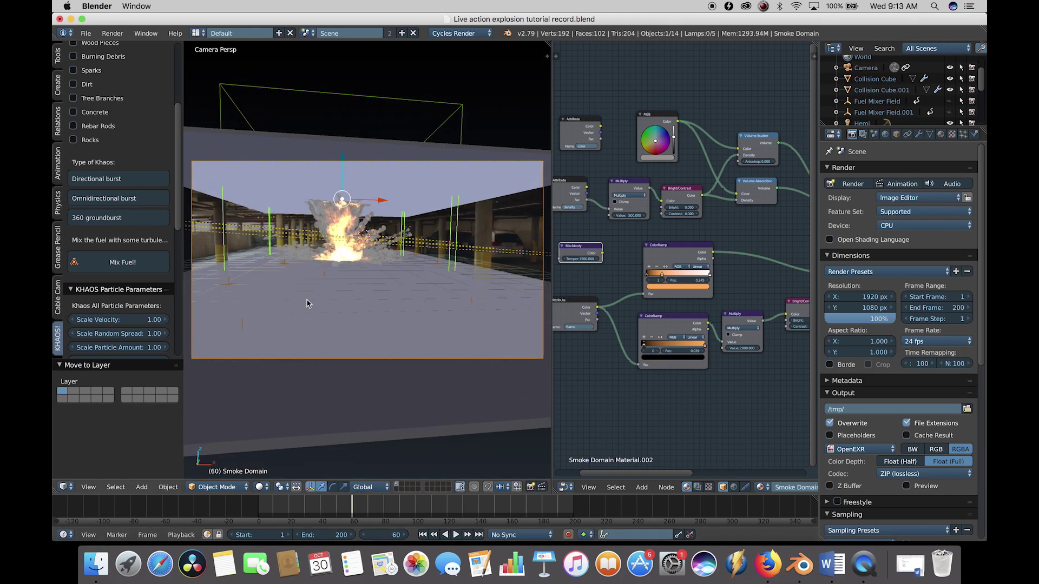
pyautogui.click(260, 487)
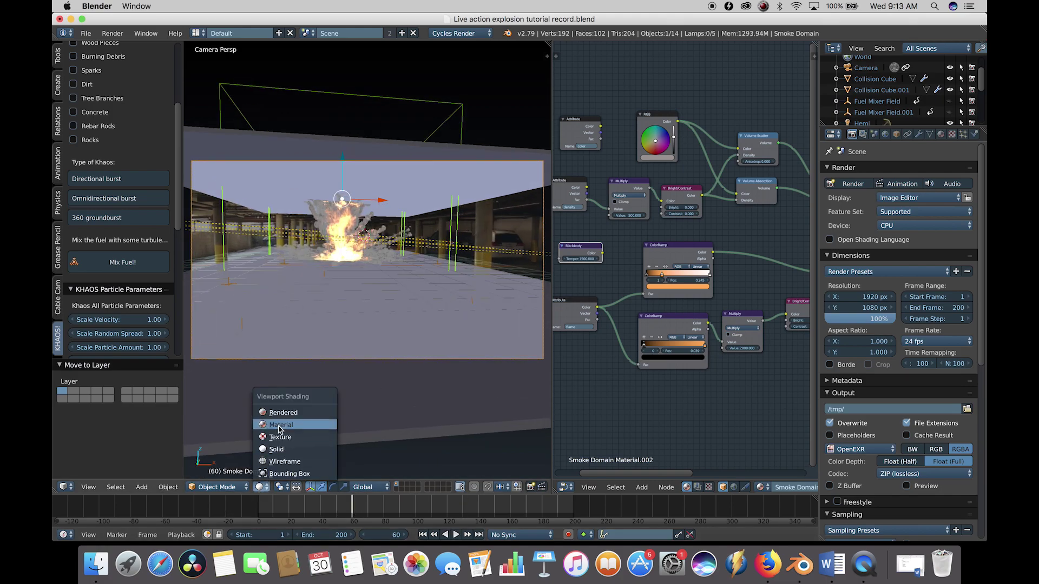
pyautogui.click(283, 413)
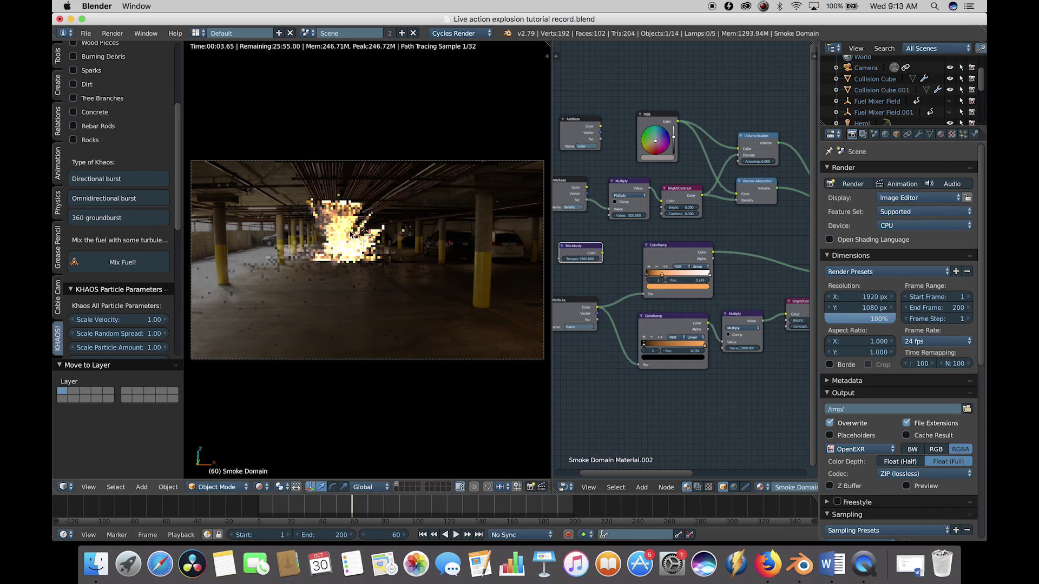
# Step: Move the middle stop of the upper flame ColorRamp to about 0.48 and make the ramp's end stop black
pyautogui.moveTo(662, 274); pyautogui.dragTo(710, 277)
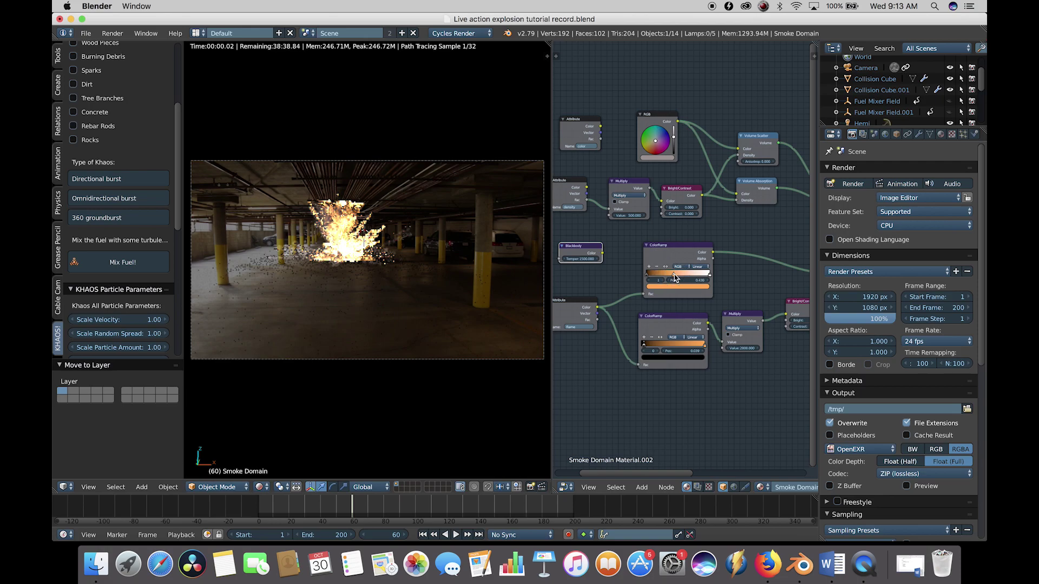
pyautogui.click(709, 276)
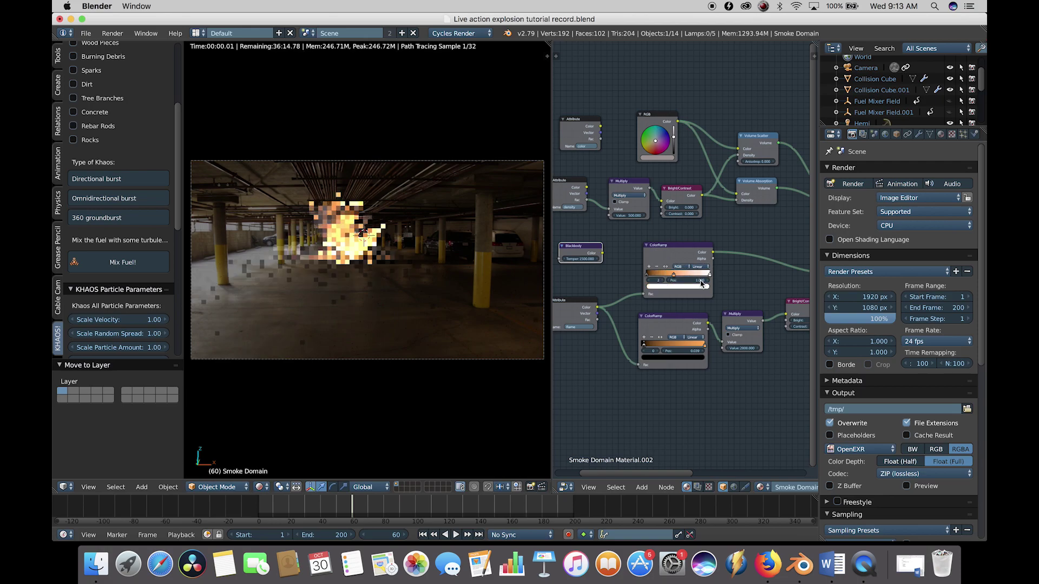
pyautogui.click(694, 288)
pyautogui.moveTo(696, 205); pyautogui.dragTo(698, 253)
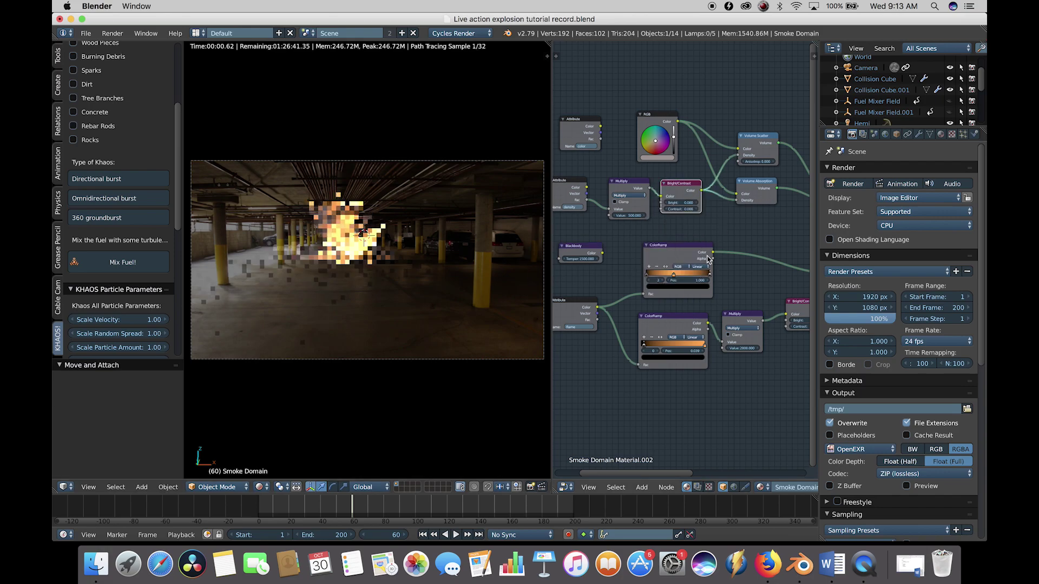
pyautogui.scroll(-2, 707, 257)
pyautogui.click(673, 234)
# Step: Set the value of the flame's Multiply node to 600
pyautogui.scroll(-3, 703, 240)
pyautogui.click(718, 243)
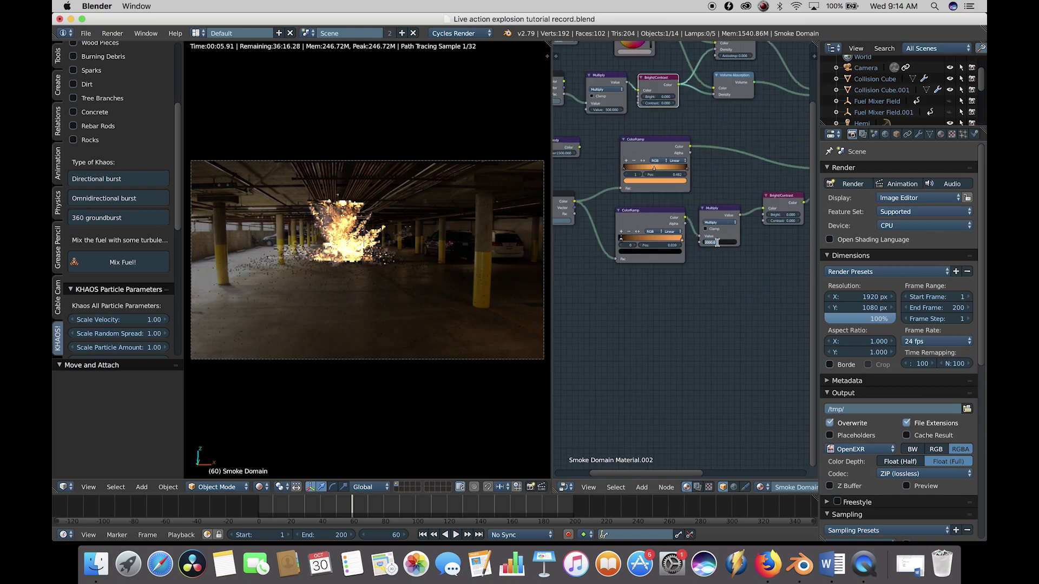
pyautogui.press('Return')
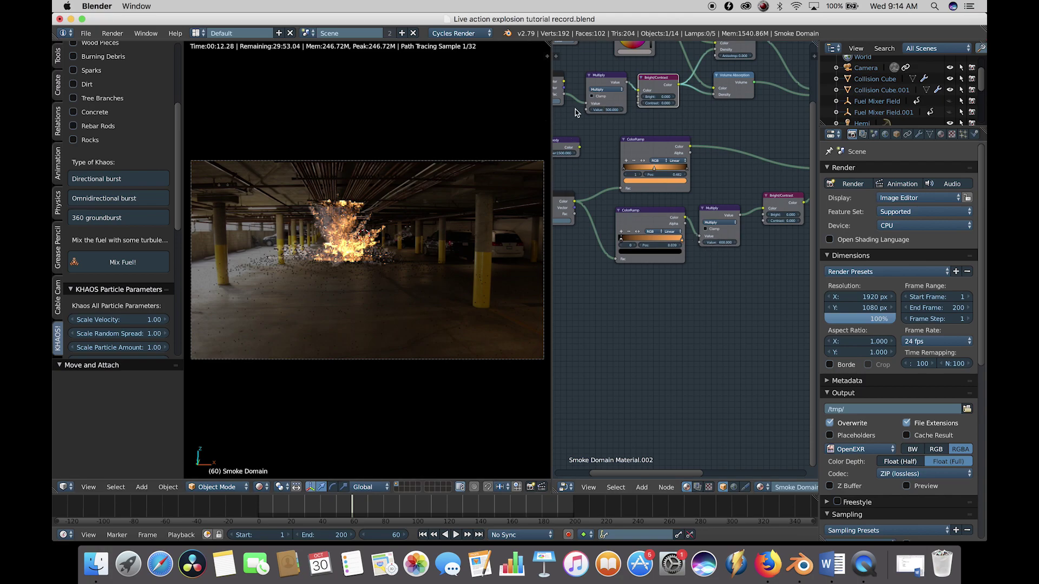
# Step: Set the density Multiply value to 400 and the contrast of the density's Bright/Contrast node to 1
pyautogui.click(616, 110)
pyautogui.write('400')
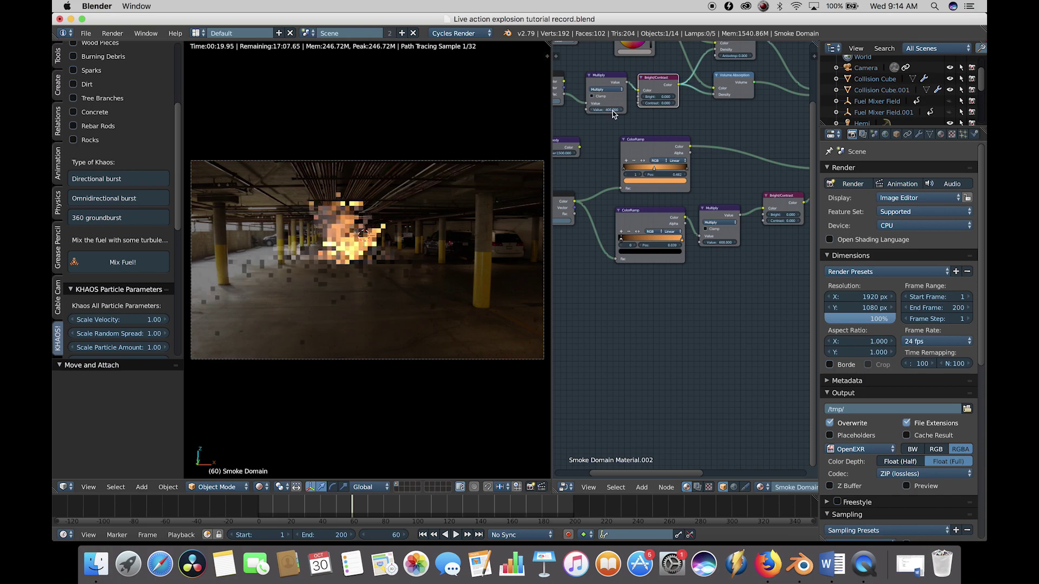
pyautogui.click(652, 104)
pyautogui.write('1')
pyautogui.press('Return')
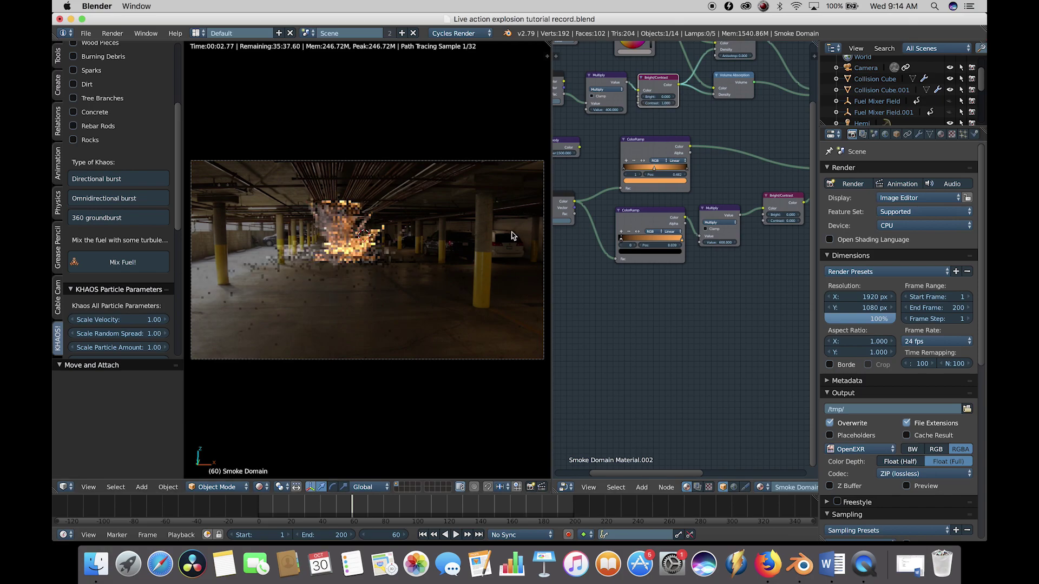
# Step: Open the color of the smoke's RGB node for editing
pyautogui.scroll(8, 648, 212)
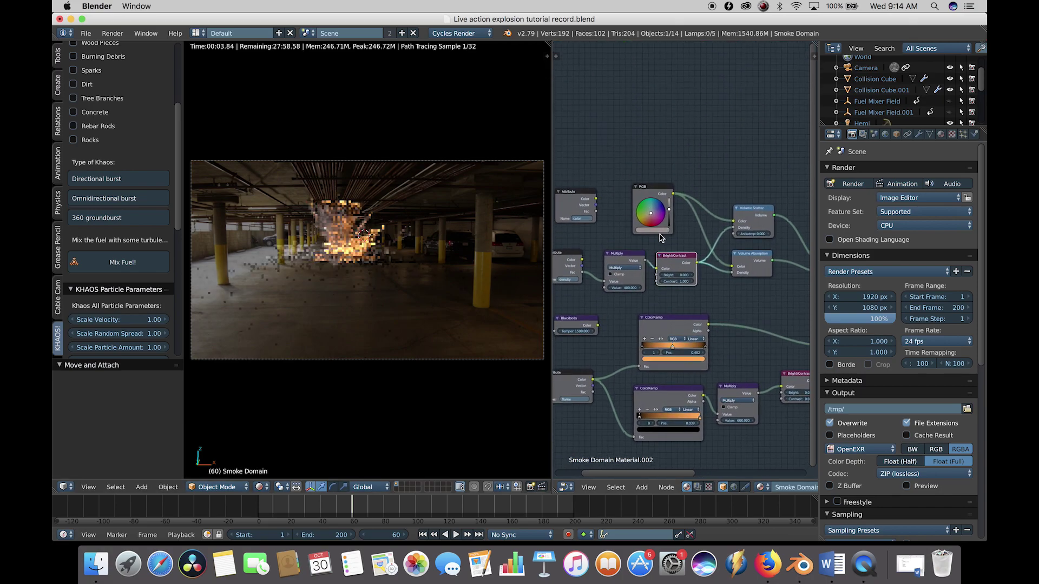
pyautogui.click(656, 230)
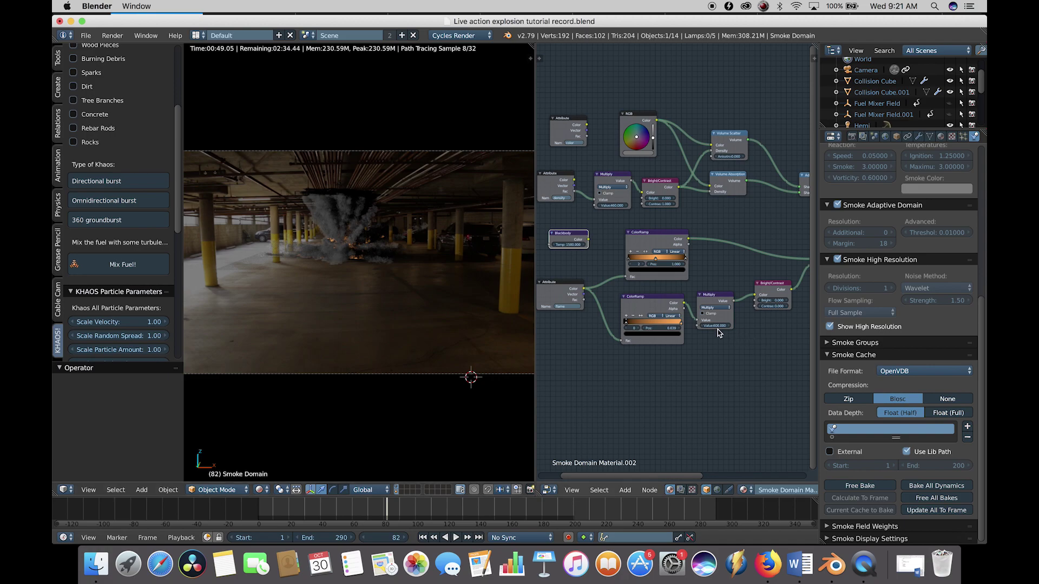
# Step: Go to frame 60 and keyframe the flame Multiply value at 600
pyautogui.scroll(6, 717, 334)
pyautogui.hscroll(3, 717, 333)
pyautogui.click(351, 510)
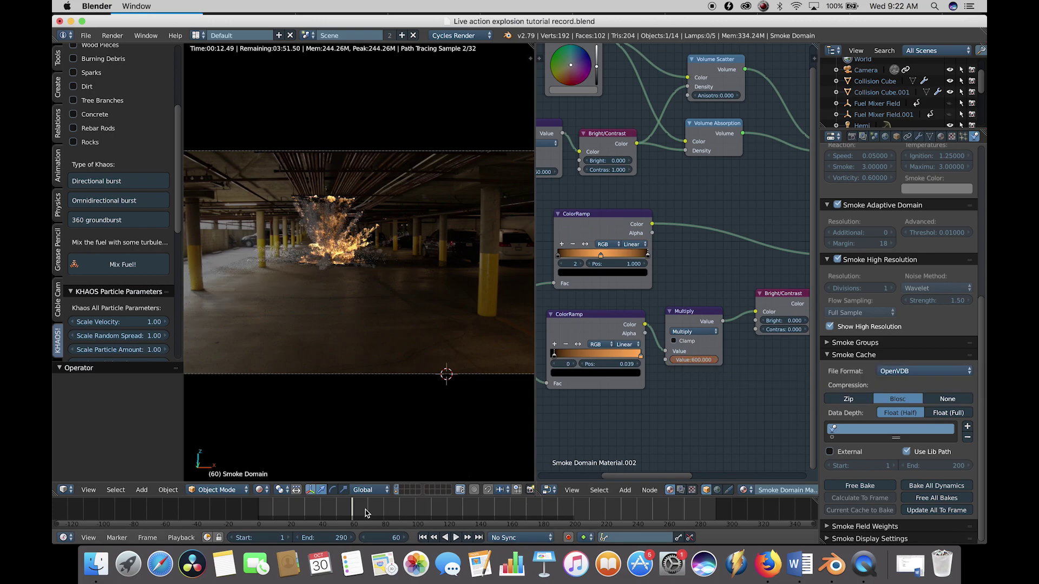
# Step: At frame 50, set the flame Multiply value to 60 and keyframe it
pyautogui.click(336, 513)
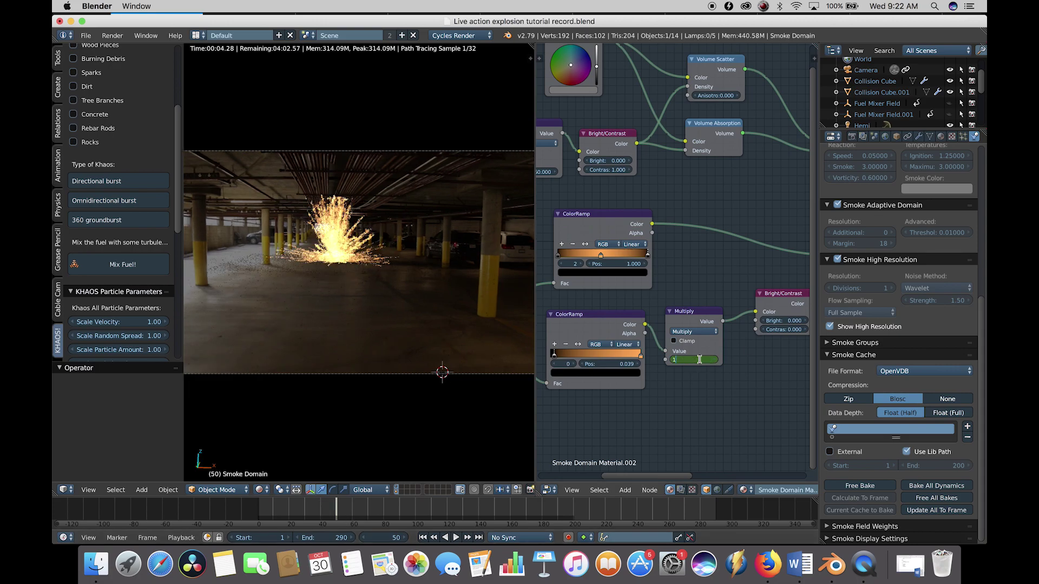
pyautogui.click(701, 361)
pyautogui.write('60')
pyautogui.press('Return')
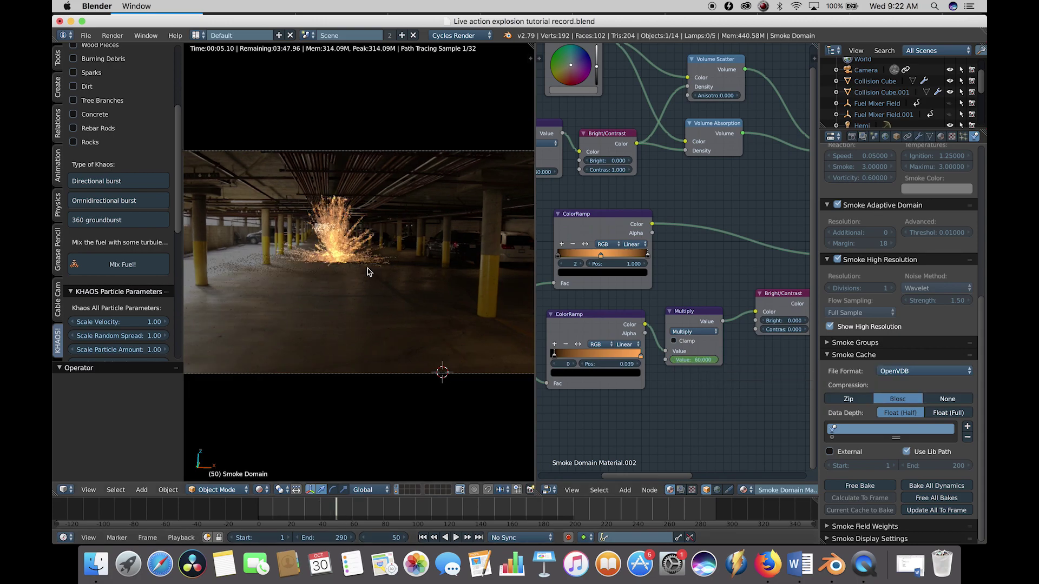
pyautogui.press('i')
# Step: At frame 50, try a contrast of 20 on the density's Bright/Contrast node and settle on 8
pyautogui.moveTo(538, 174); pyautogui.dragTo(616, 177, button='middle')
pyautogui.click(692, 173)
pyautogui.write('20')
pyautogui.press('Return')
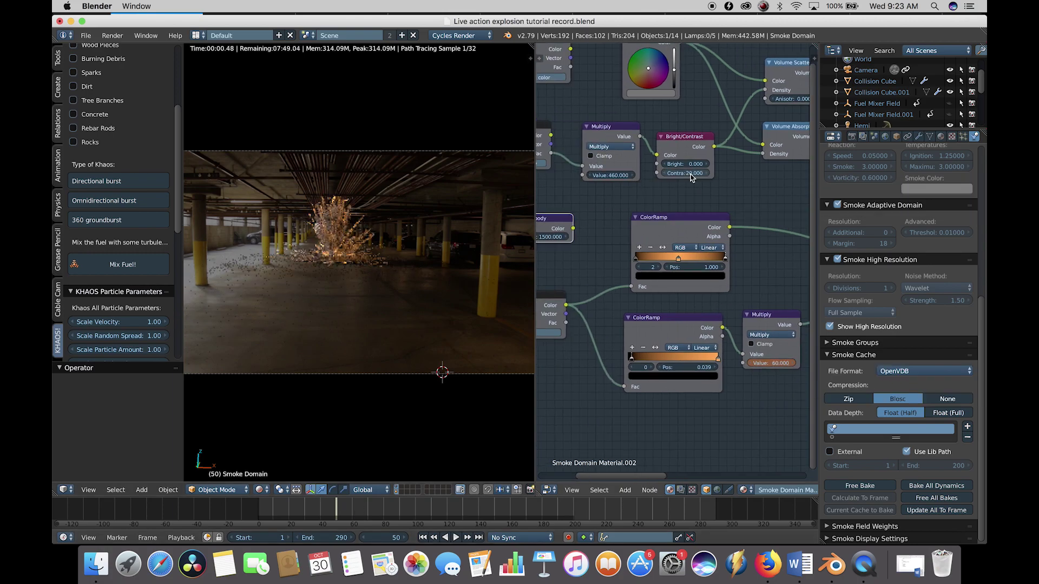
pyautogui.click(684, 173)
pyautogui.write('8')
pyautogui.press('Return')
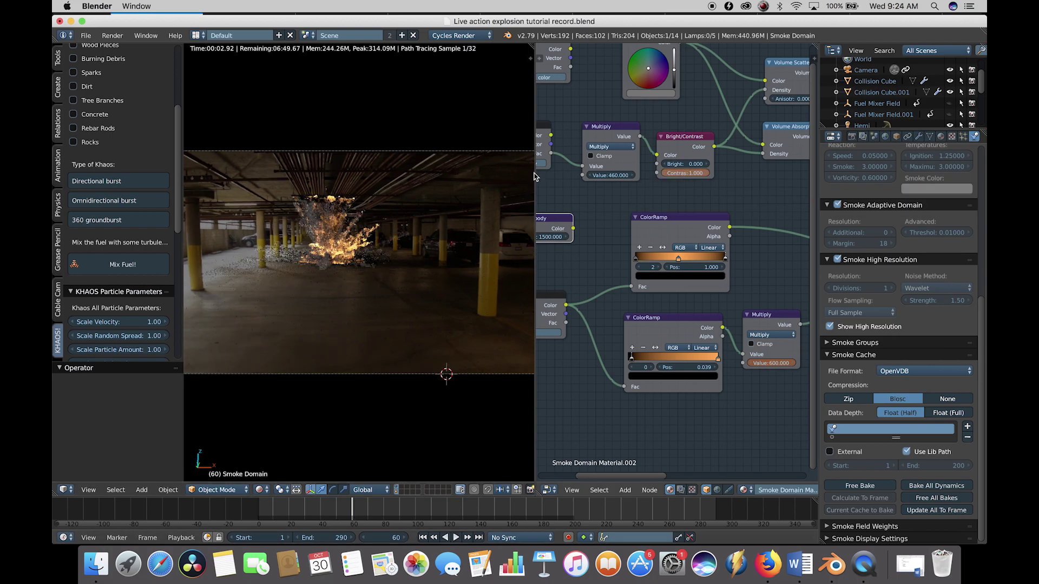
# Step: Return the 3D viewport to Solid shading
pyautogui.click(260, 489)
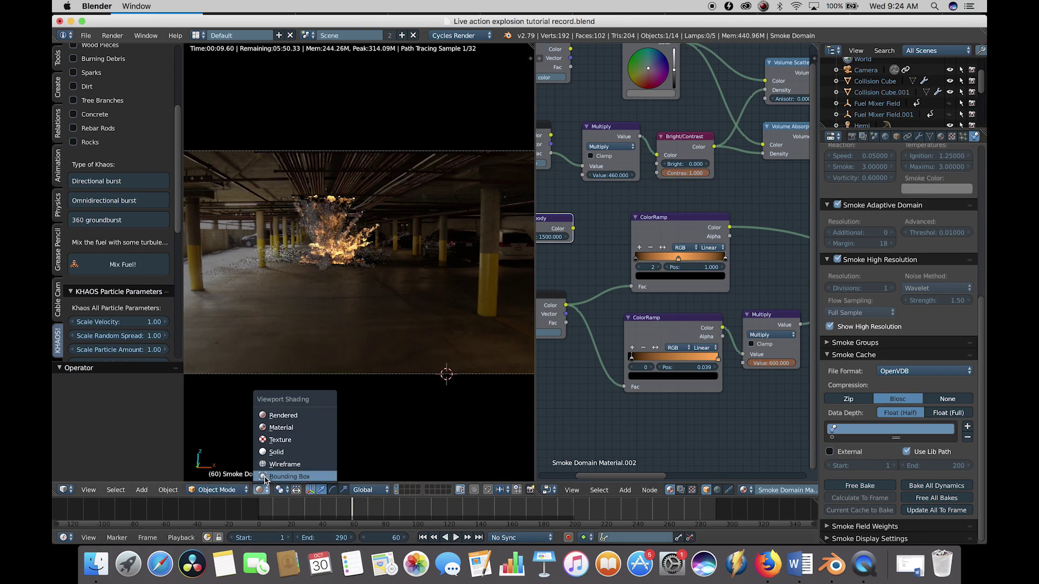
pyautogui.click(276, 452)
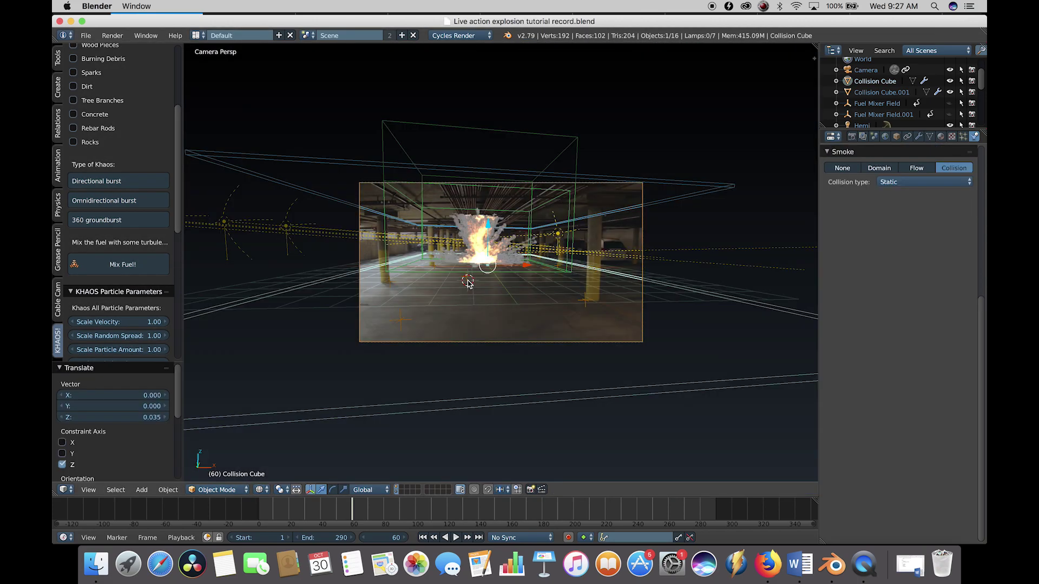
# Step: Try setting the Cycles render samples to 2 in the scene's Sampling settings
pyautogui.click(850, 136)
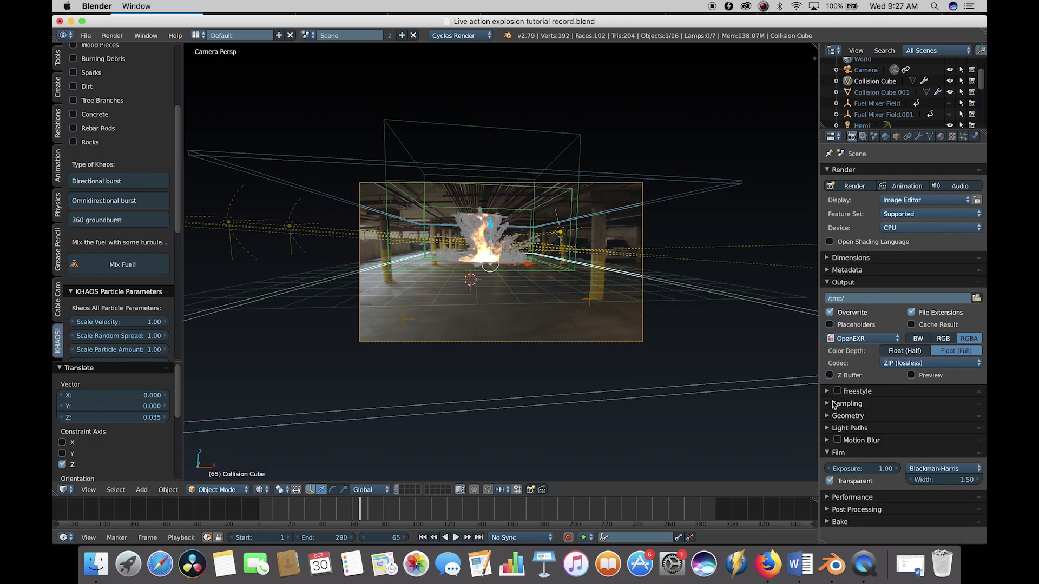
pyautogui.click(833, 405)
pyautogui.click(832, 405)
pyautogui.click(830, 406)
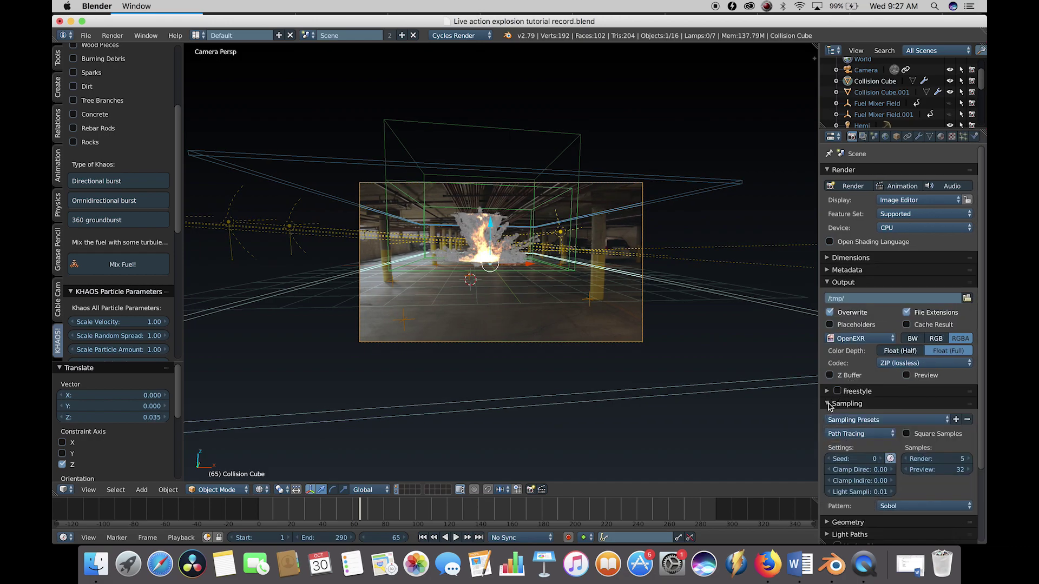
pyautogui.click(946, 459)
pyautogui.write('2')
pyautogui.press('Return')
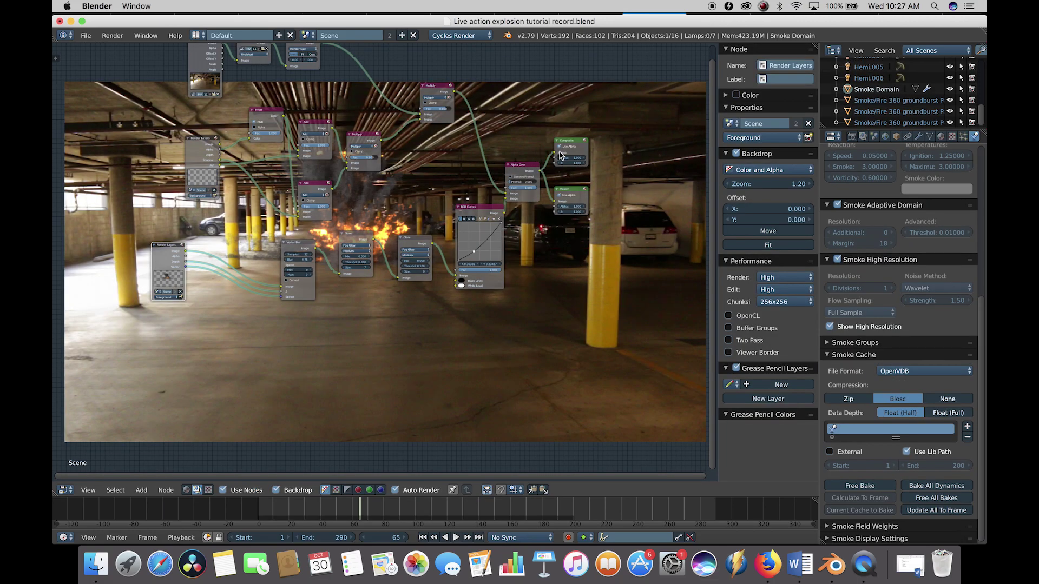
# Step: Move the Composite node below the foreground Render Layers node and feed it directly from that layer's Image output
pyautogui.scroll(4, 561, 155)
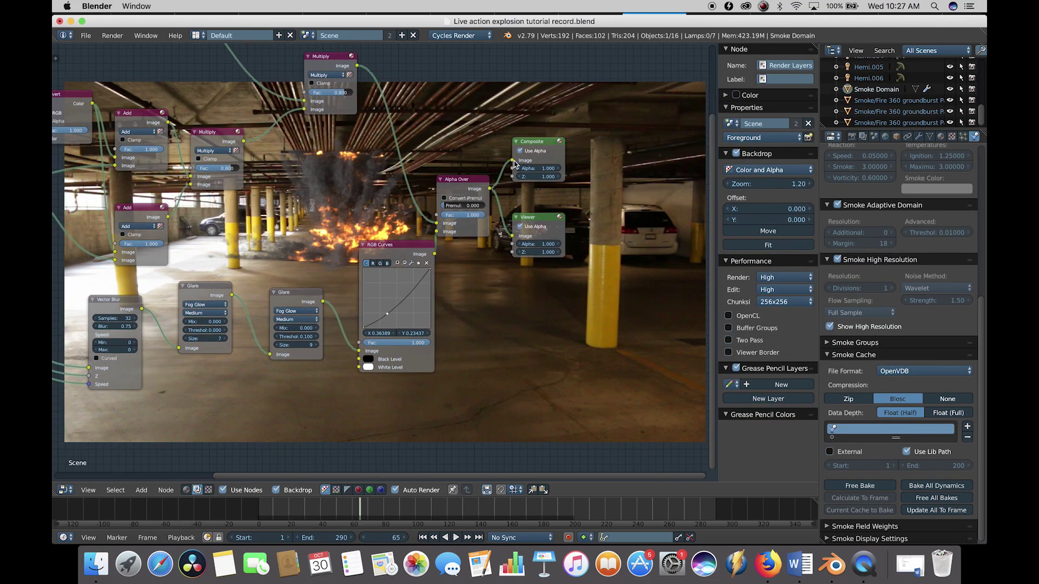
pyautogui.click(513, 164)
pyautogui.moveTo(543, 143); pyautogui.dragTo(248, 441)
pyautogui.moveTo(249, 440); pyautogui.dragTo(526, 343, button='middle')
pyautogui.moveTo(525, 341); pyautogui.dragTo(281, 318)
pyautogui.moveTo(221, 217); pyautogui.dragTo(310, 317)
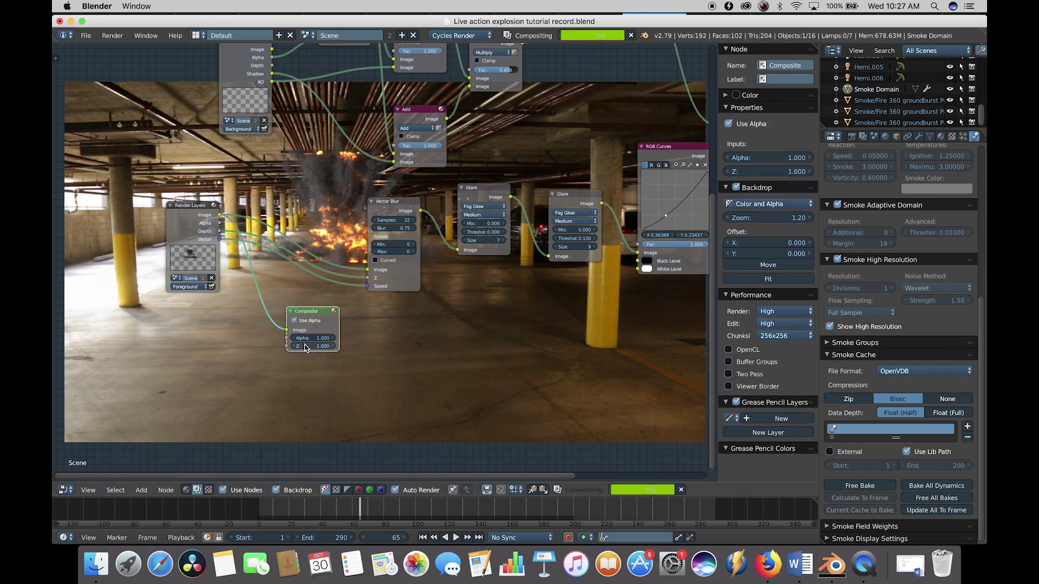
# Step: For the render output path, create and open a folder named "Explosion output" inside the Live action explosion tracking tutorial folder
pyautogui.click(852, 137)
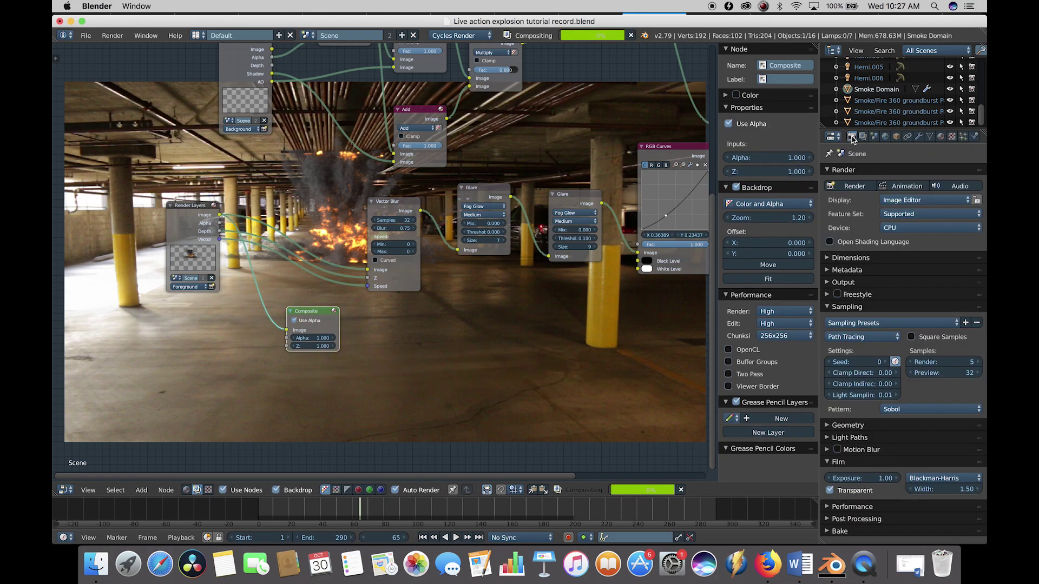
pyautogui.click(827, 282)
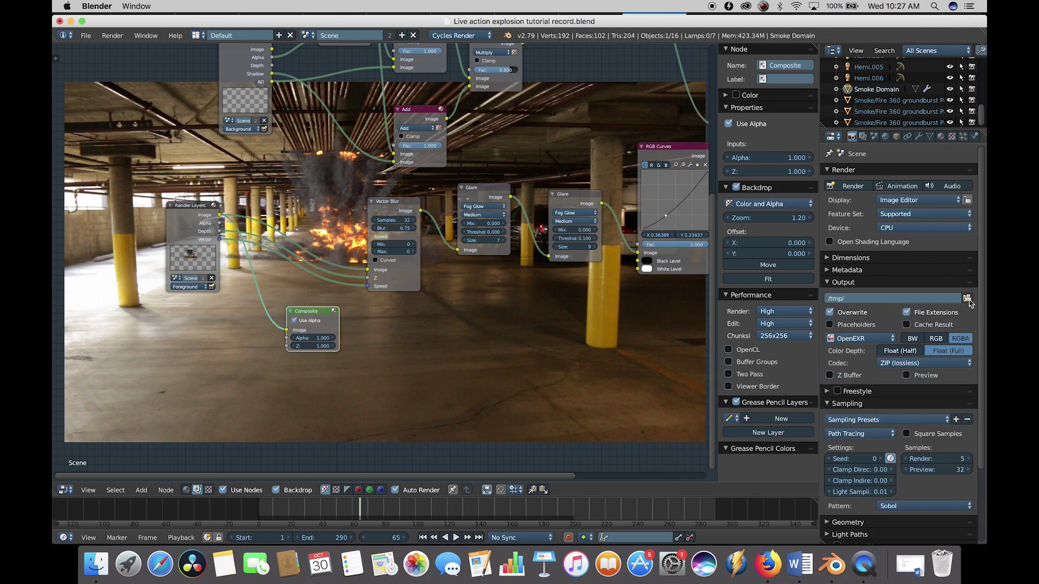
pyautogui.click(967, 298)
pyautogui.click(198, 92)
pyautogui.click(106, 257)
pyautogui.click(141, 50)
pyautogui.write('Explosion outpu')
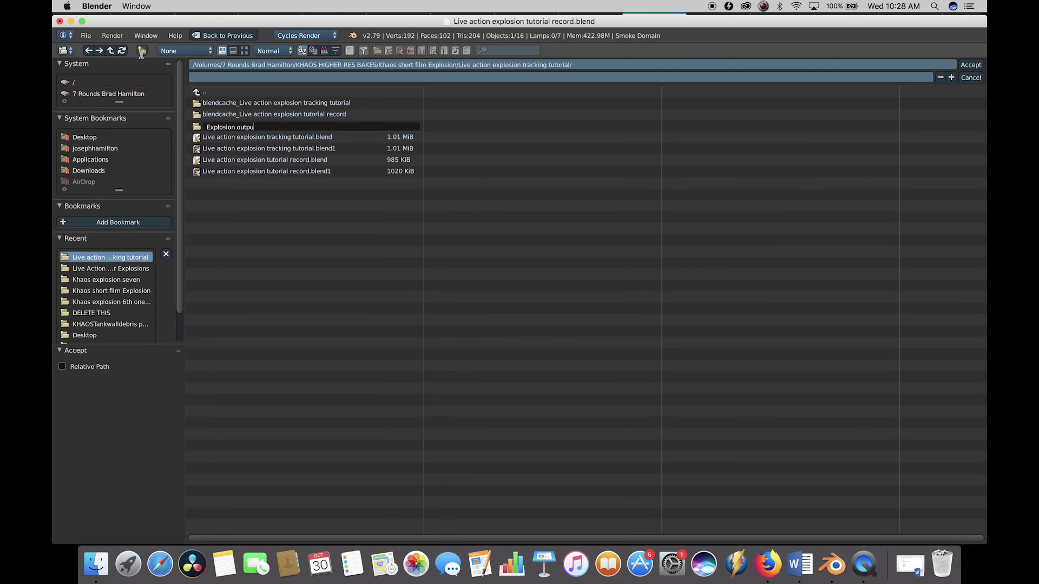
pyautogui.write('t')
pyautogui.press('Return')
pyautogui.click(218, 126)
# Step: Name the render output "Live action explosion tutorial output" and accept the path
pyautogui.click(217, 77)
pyautogui.write('Live action explosion tutorial output')
pyautogui.press('Return')
pyautogui.press('Return')
# Step: Switch back to the 3D View and set the animation's start frame to 45
pyautogui.click(66, 489)
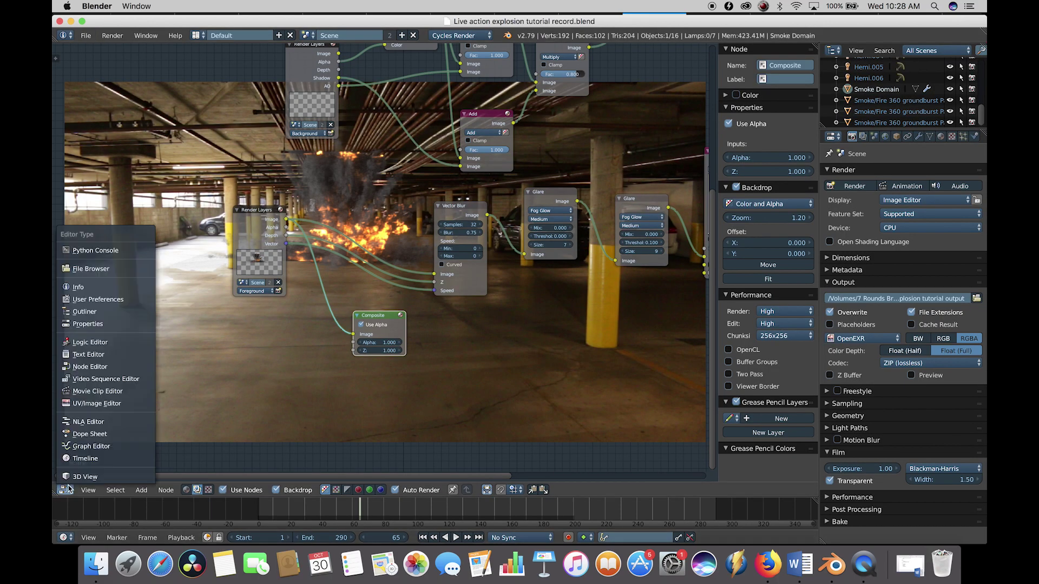
pyautogui.click(76, 476)
pyautogui.moveTo(328, 507); pyautogui.dragTo(272, 537)
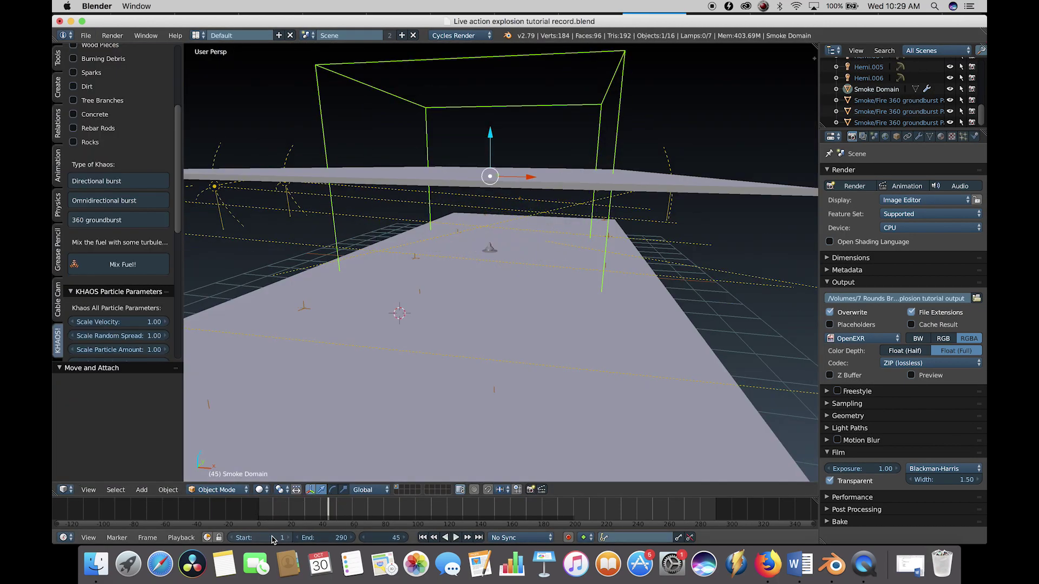
pyautogui.press('s')
# Step: Render the full animation
pyautogui.click(112, 35)
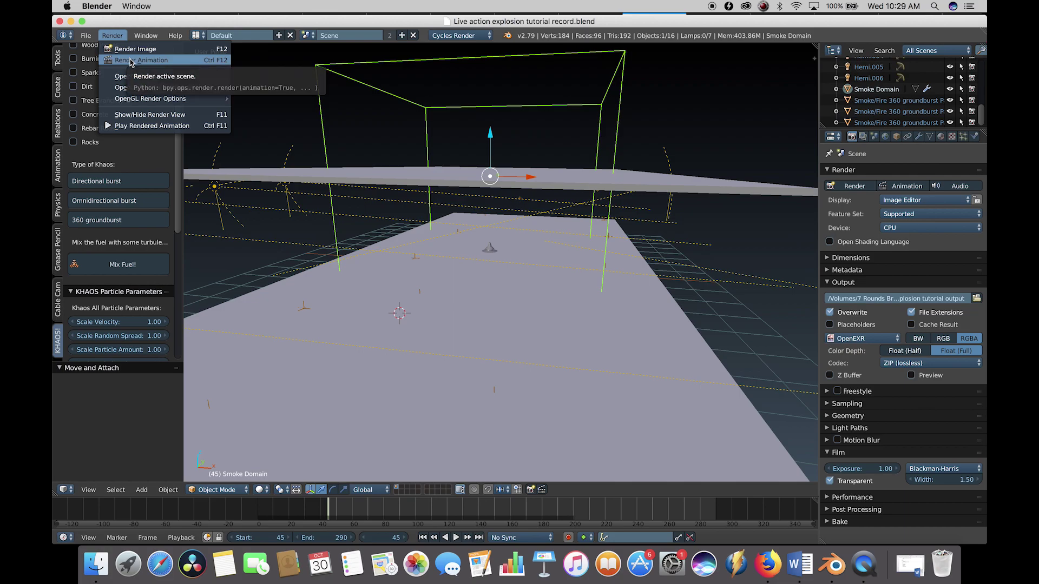
pyautogui.click(130, 60)
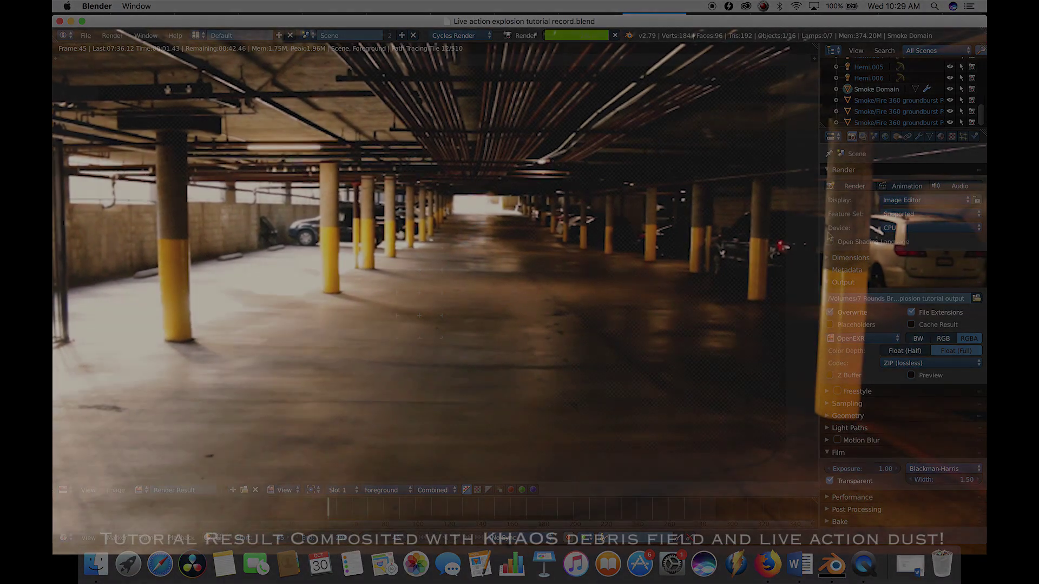